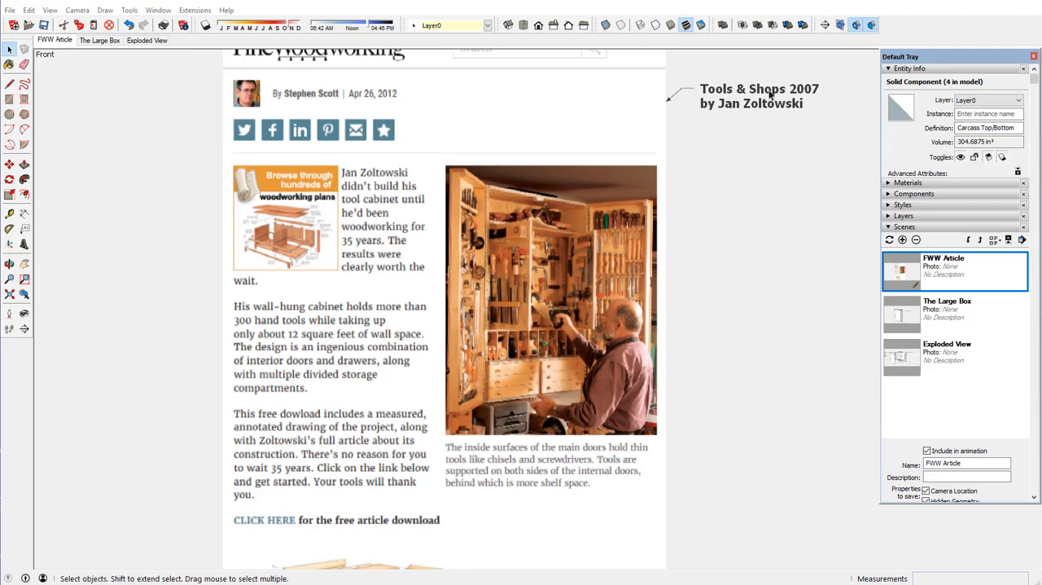
View the FWW Article scene, switch to The Large Box scene, clear the selection and inspect the assembled carcass.
scroll(770, 96, "up", 1)
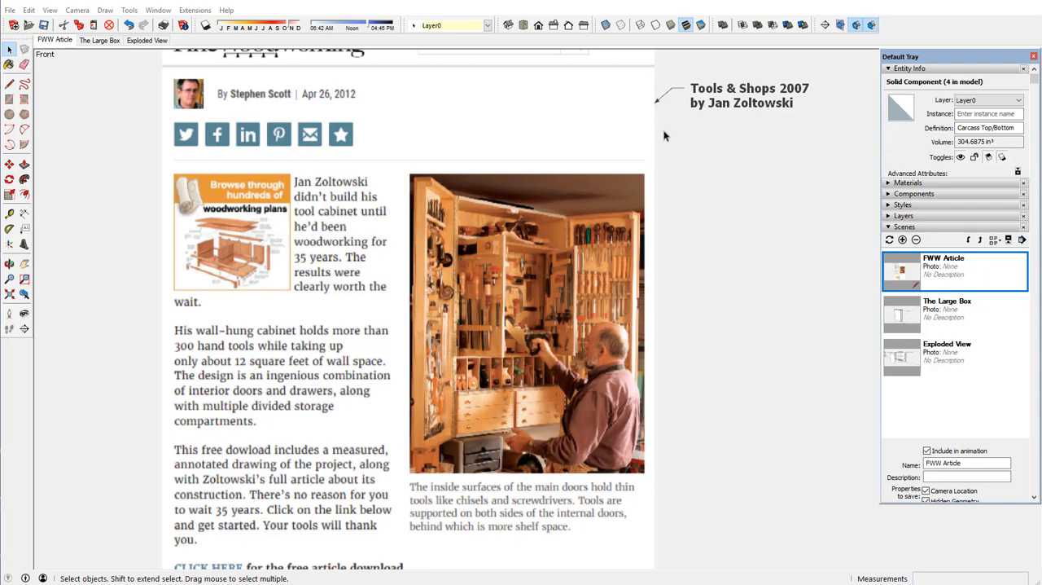
left_click(114, 41)
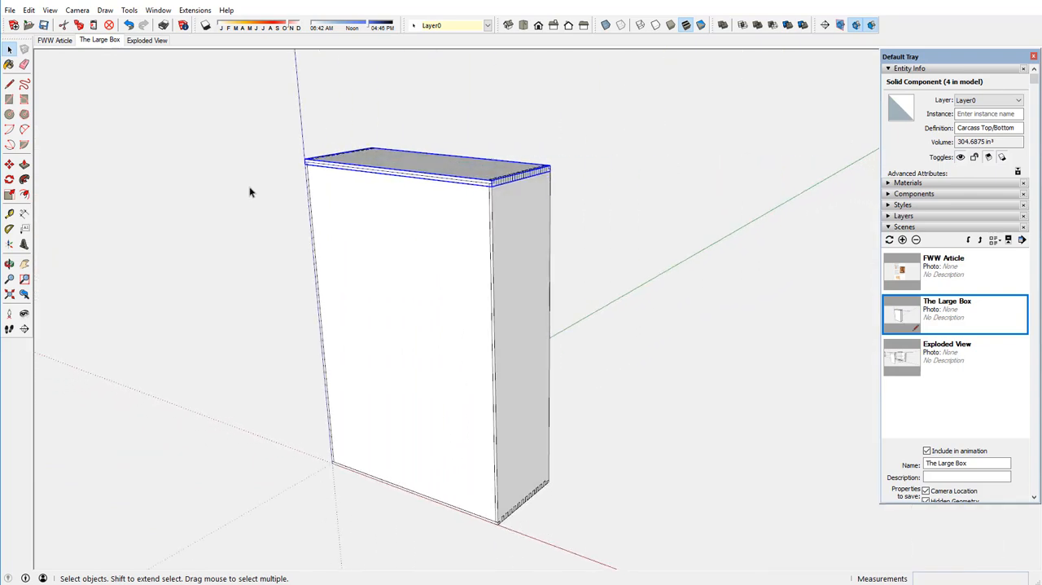
left_click(250, 192)
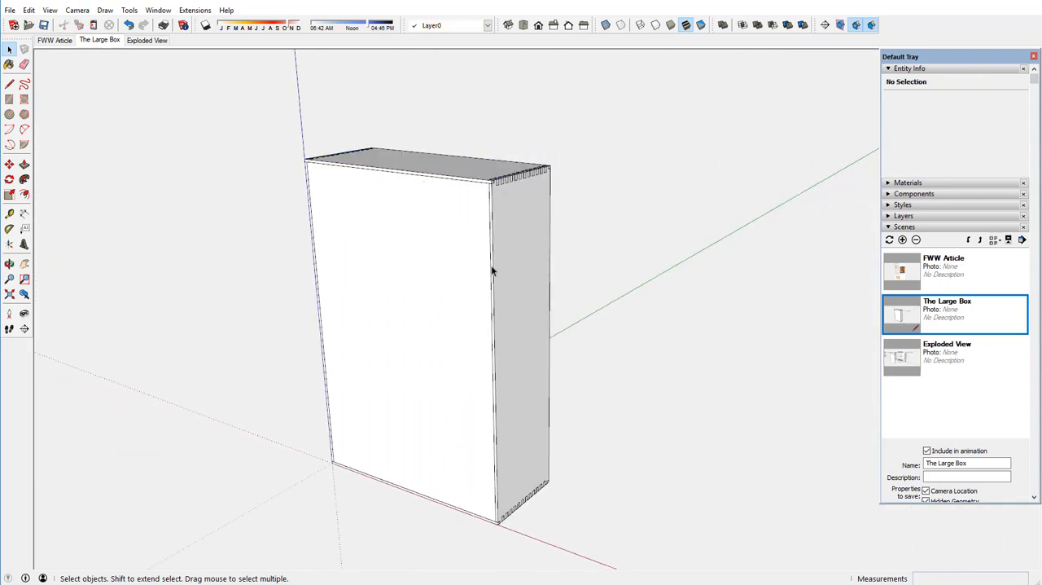
middle_click_drag(497, 279, 542, 315)
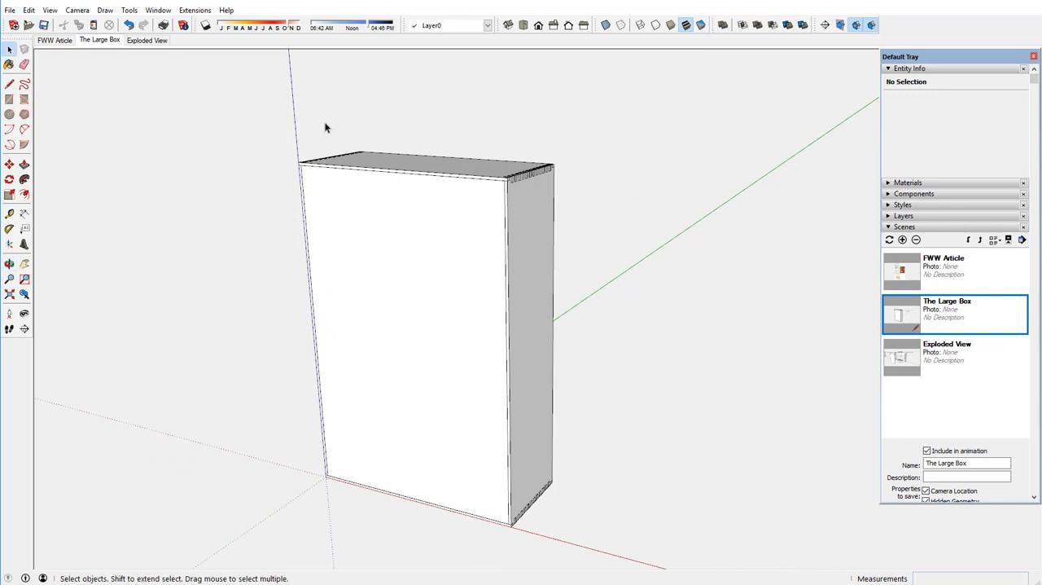
scroll(352, 176, "down", 1)
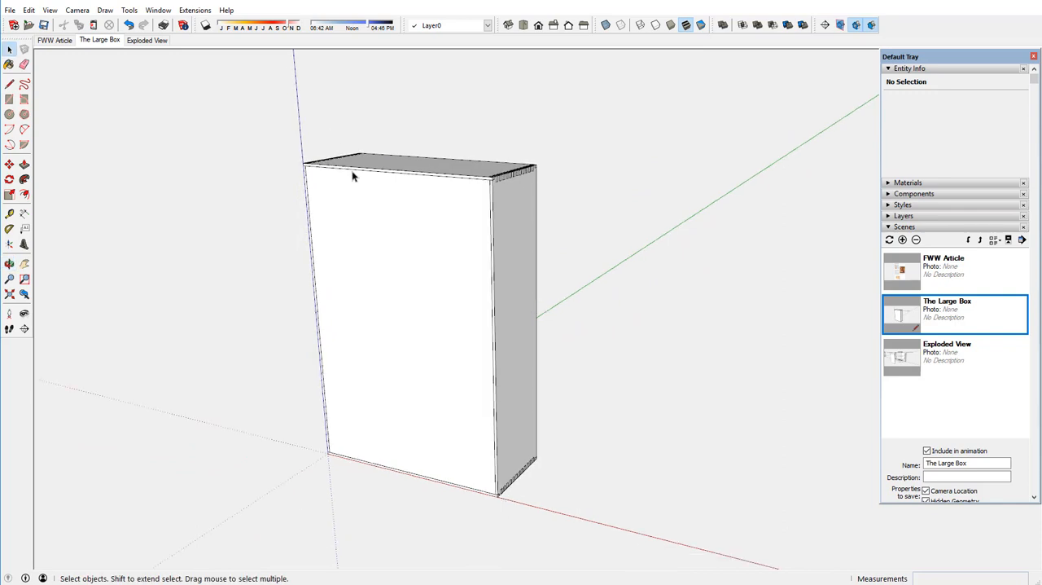
Switch to the Exploded View scene and select each front/back, side and top/bottom carcass panel in turn to identify it.
left_click(157, 41)
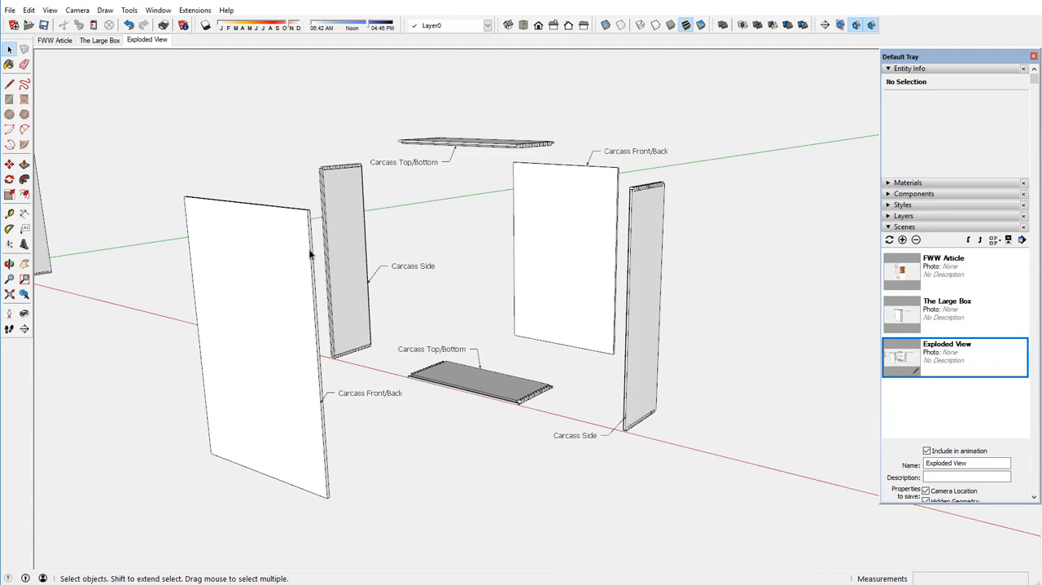
left_click(309, 255)
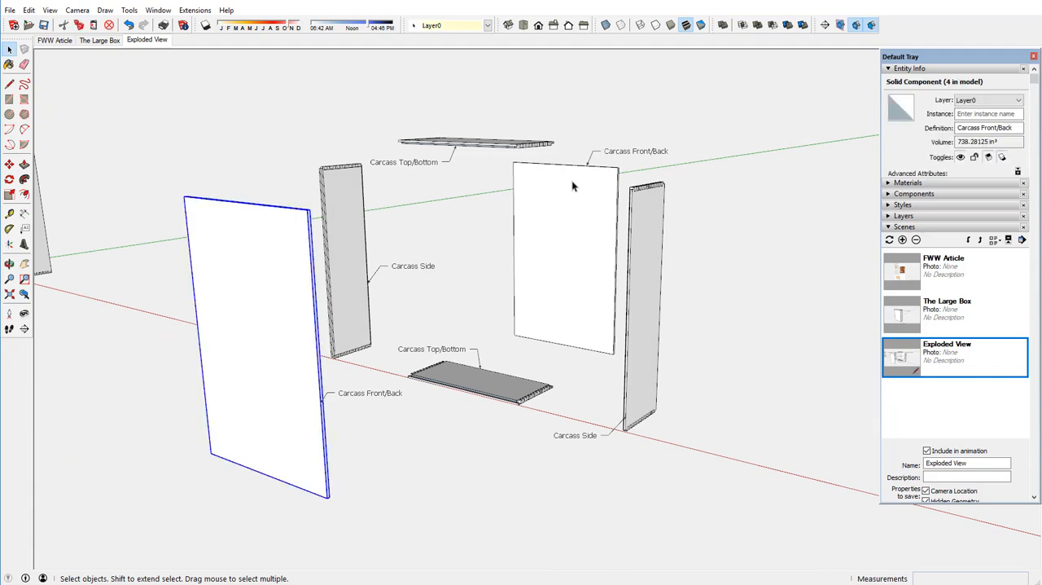
left_click(572, 187)
left_click(352, 199)
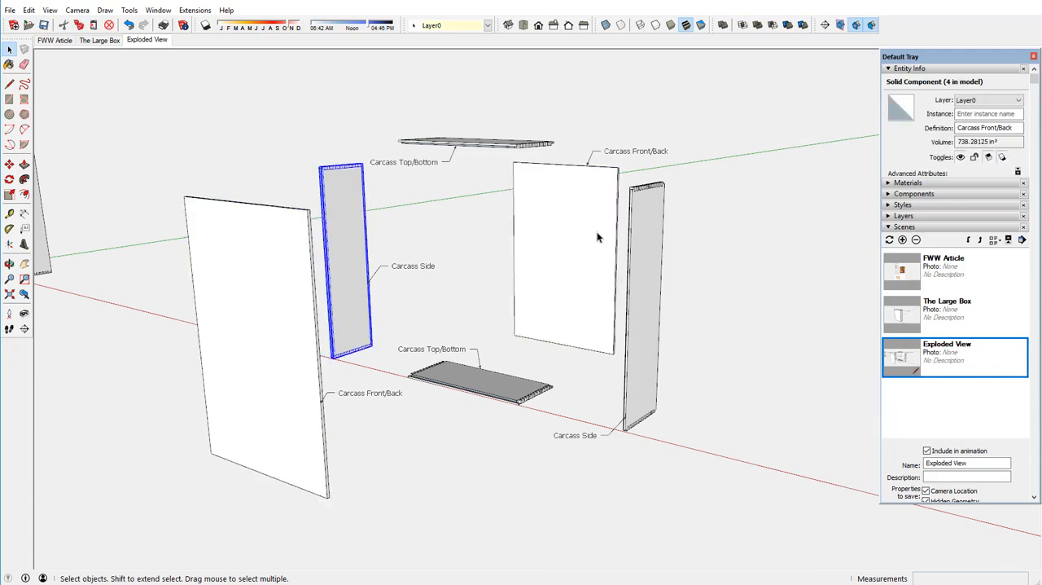
left_click(662, 236)
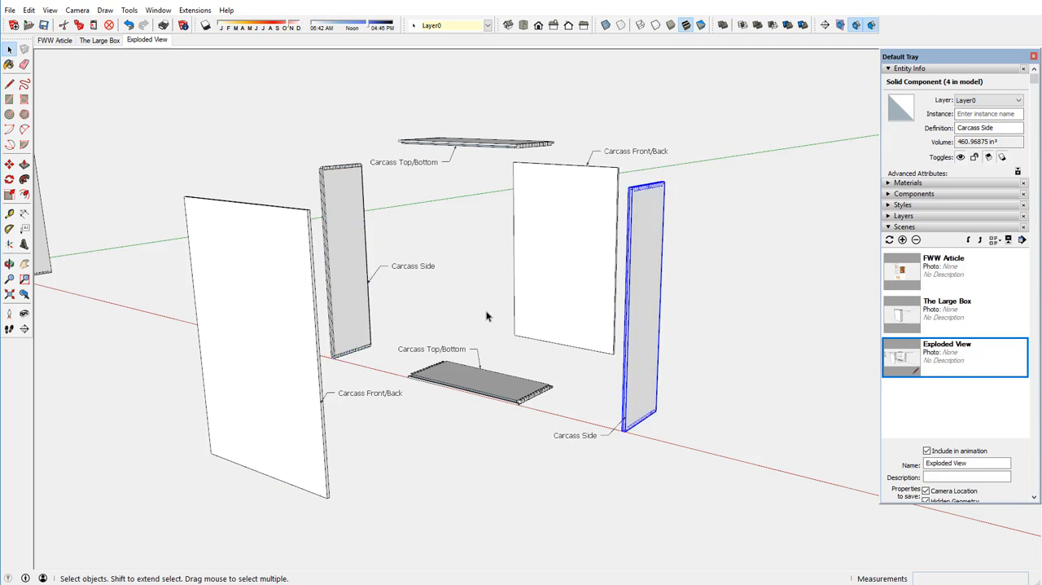
left_click(494, 395)
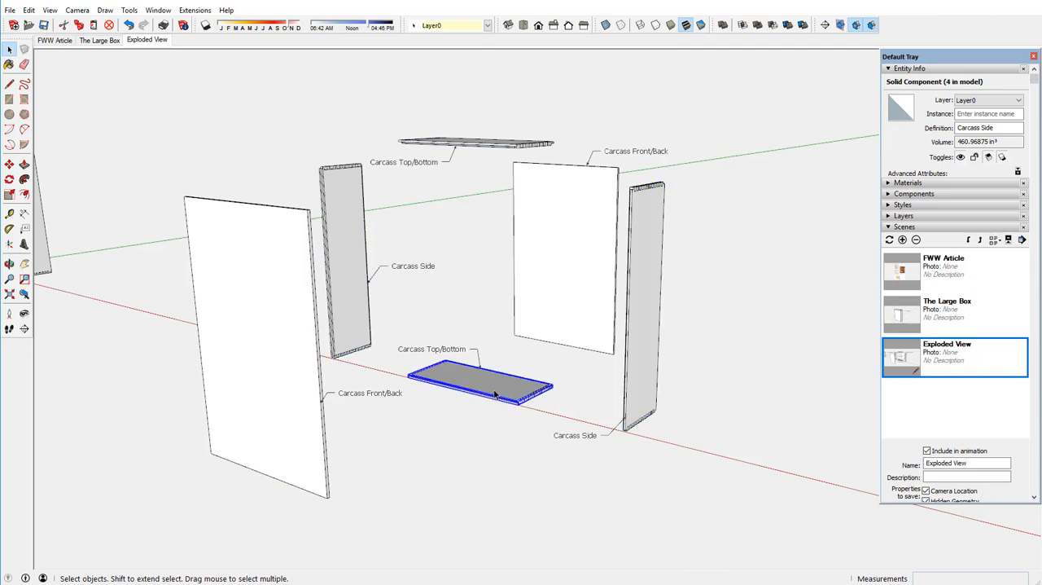
left_click(483, 144)
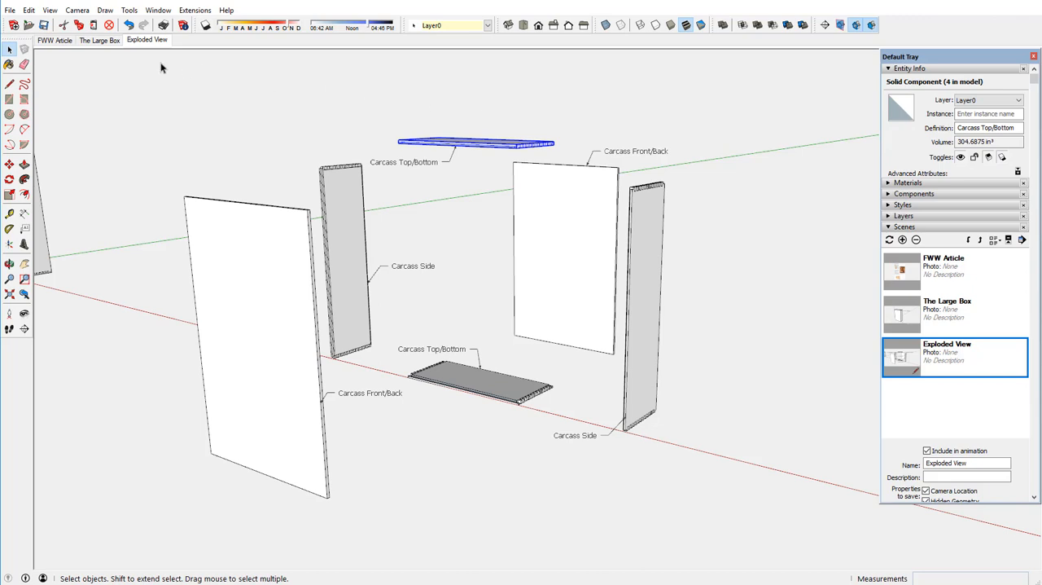
Copy the whole assembled box along the red axis beyond the exploded parts, at a distance of about 497 inches.
scroll(557, 234, "down", 6)
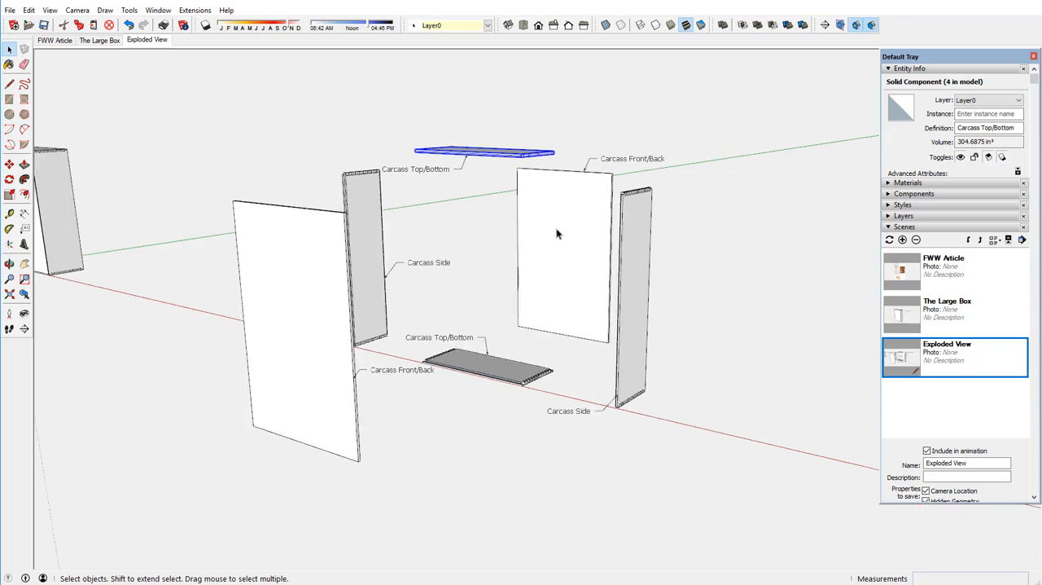
scroll(557, 230, "down", 2)
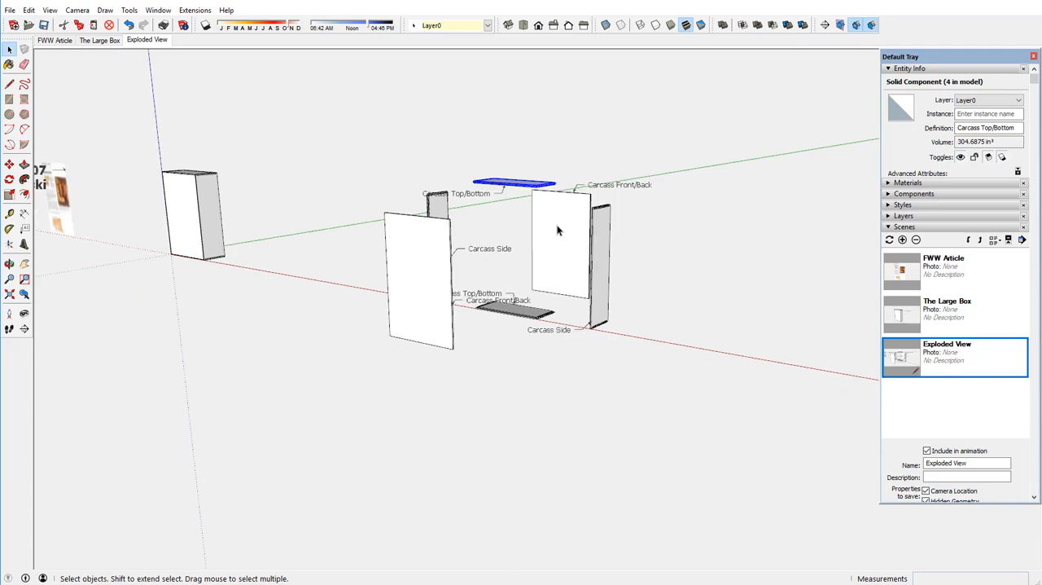
left_click(200, 222)
left_click_drag(149, 157, 244, 281)
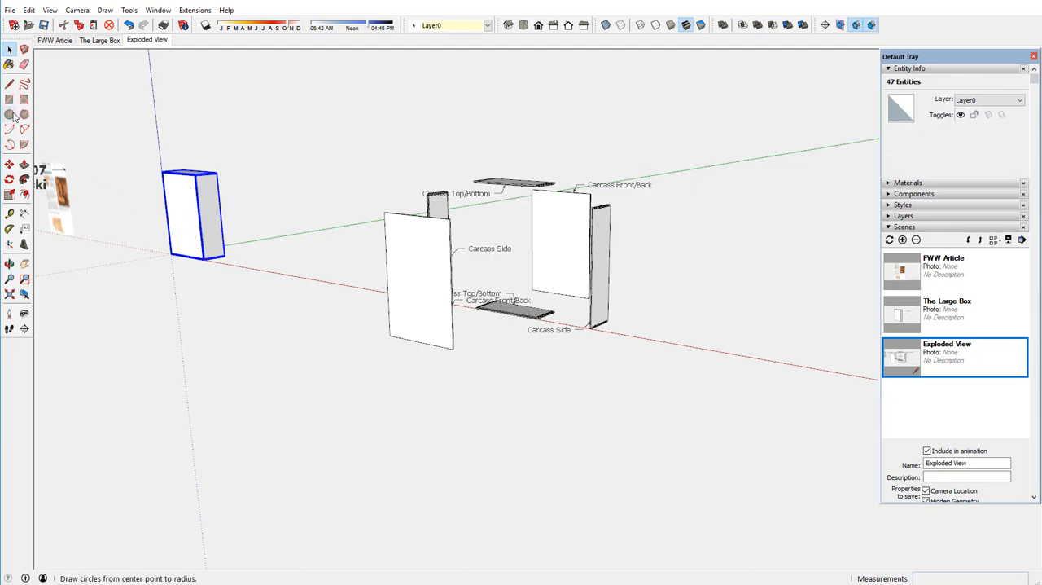
left_click(9, 164)
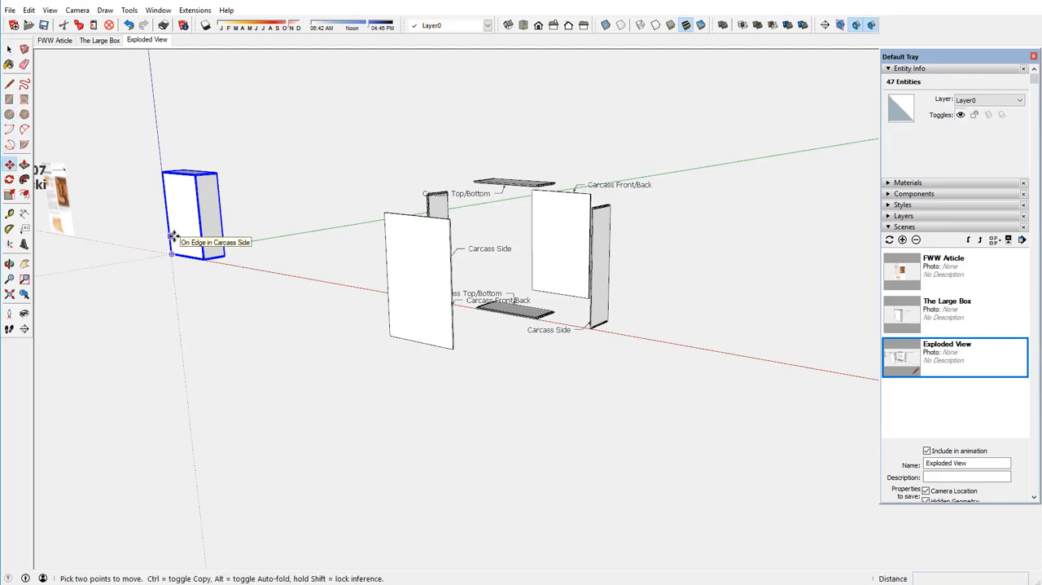
left_click(173, 236)
key("ctrl")
scroll(191, 233, "down", 5)
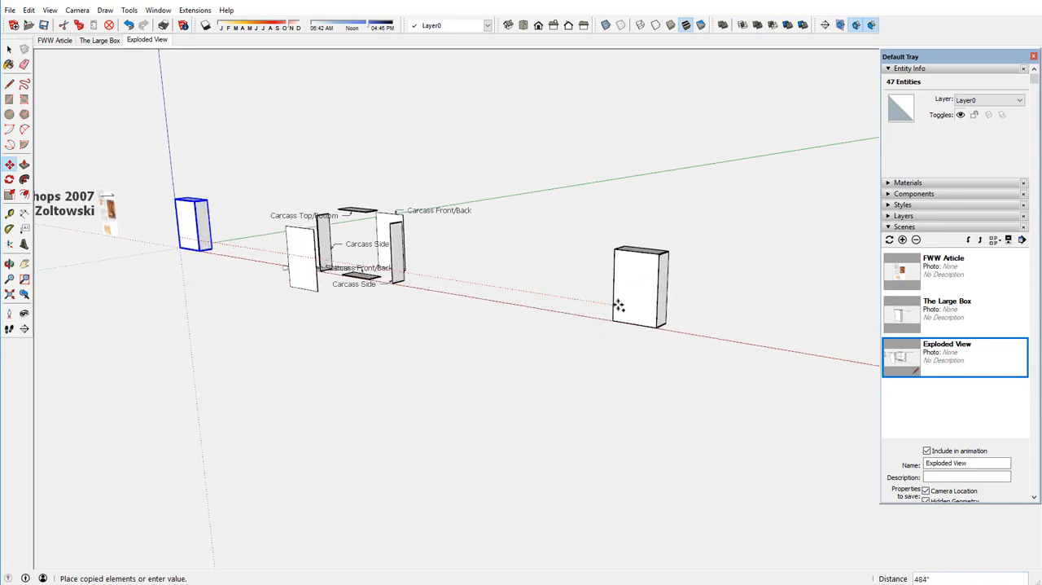
left_click(634, 307)
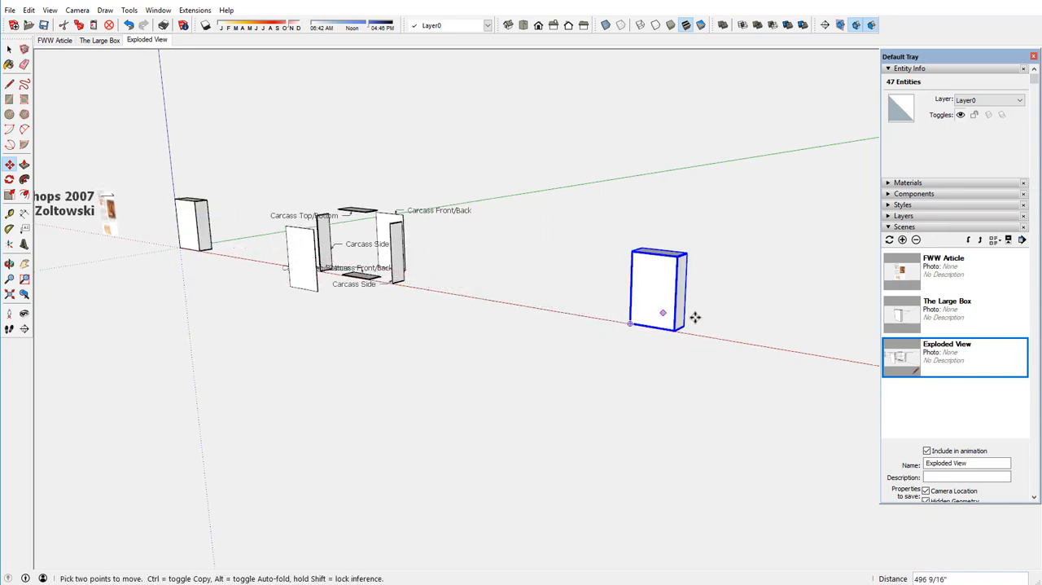
Clear the selection and examine the dovetail joint at the copied box's top corner up close.
scroll(715, 316, "up", 2)
scroll(715, 313, "up", 3)
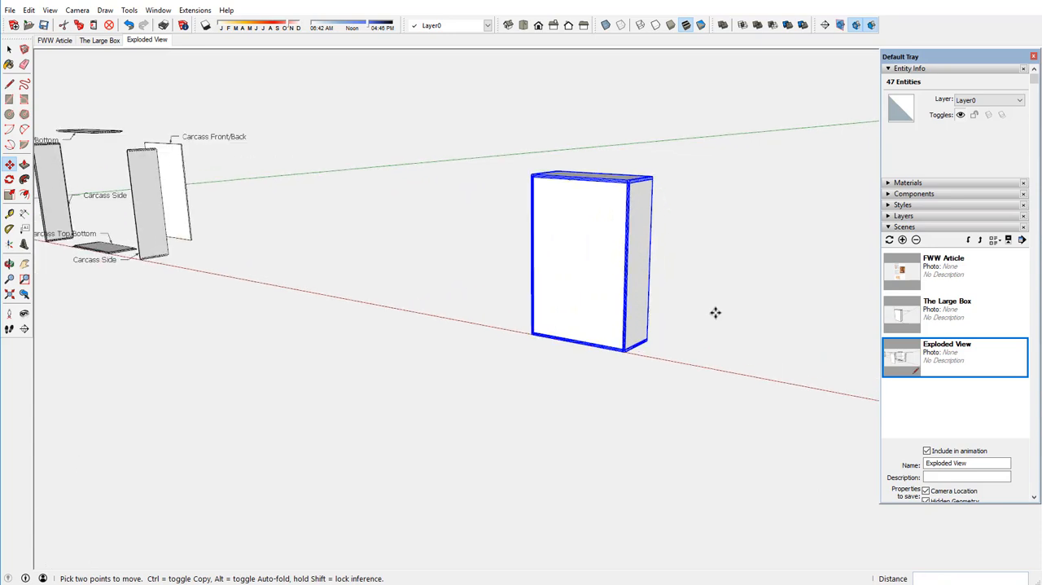
scroll(715, 314, "up", 3)
middle_click_drag(532, 266, 901, 359)
key("m")
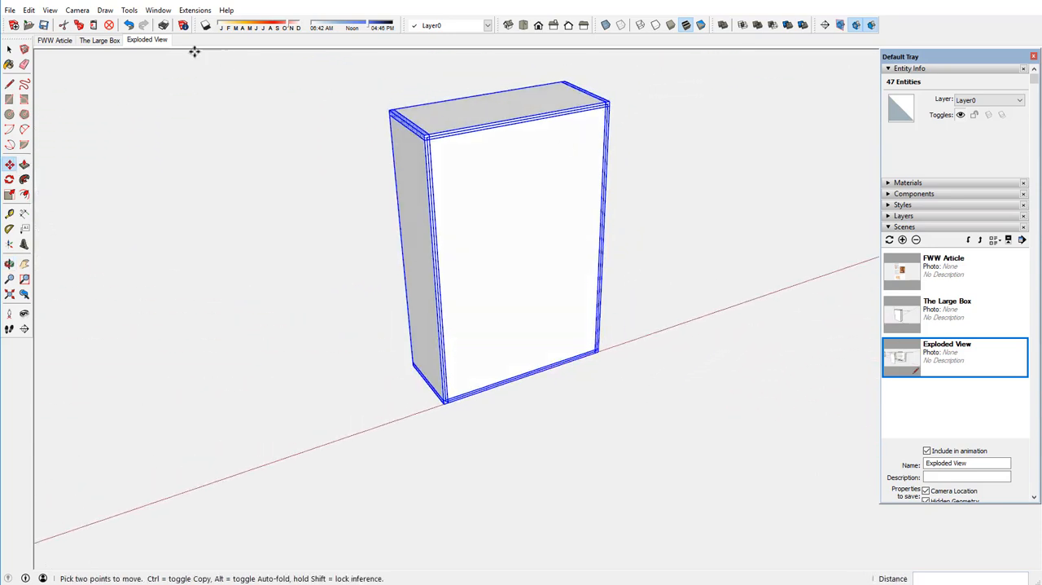
left_click(9, 49)
left_click(228, 68)
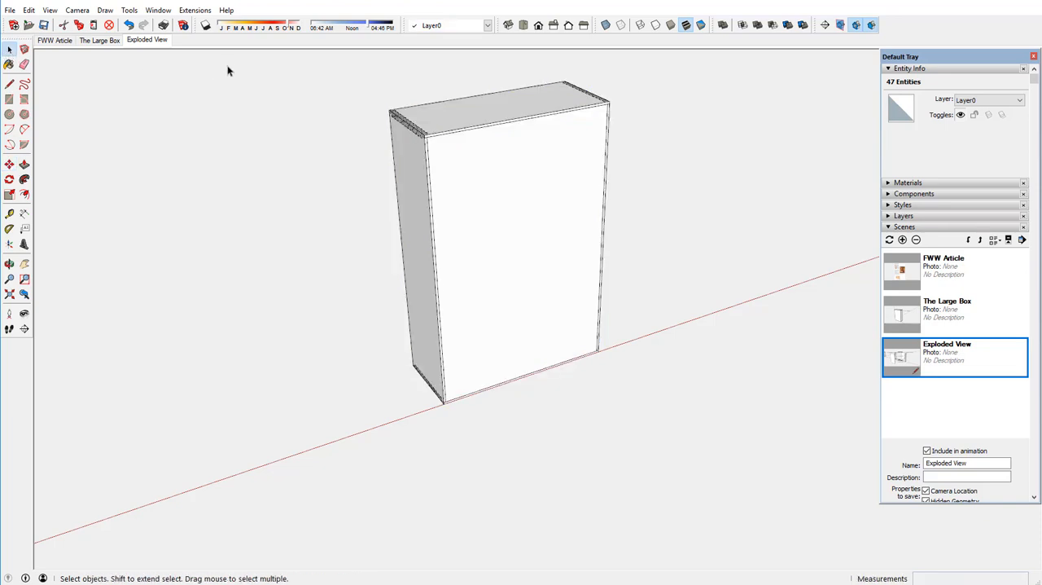
scroll(417, 94, "up", 1)
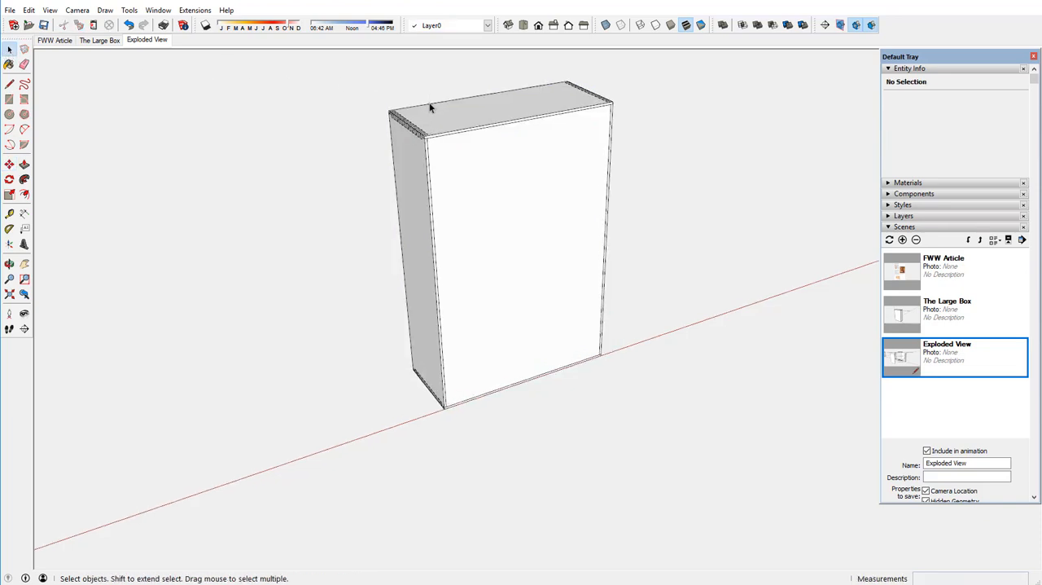
scroll(431, 106, "up", 2)
scroll(423, 121, "up", 2)
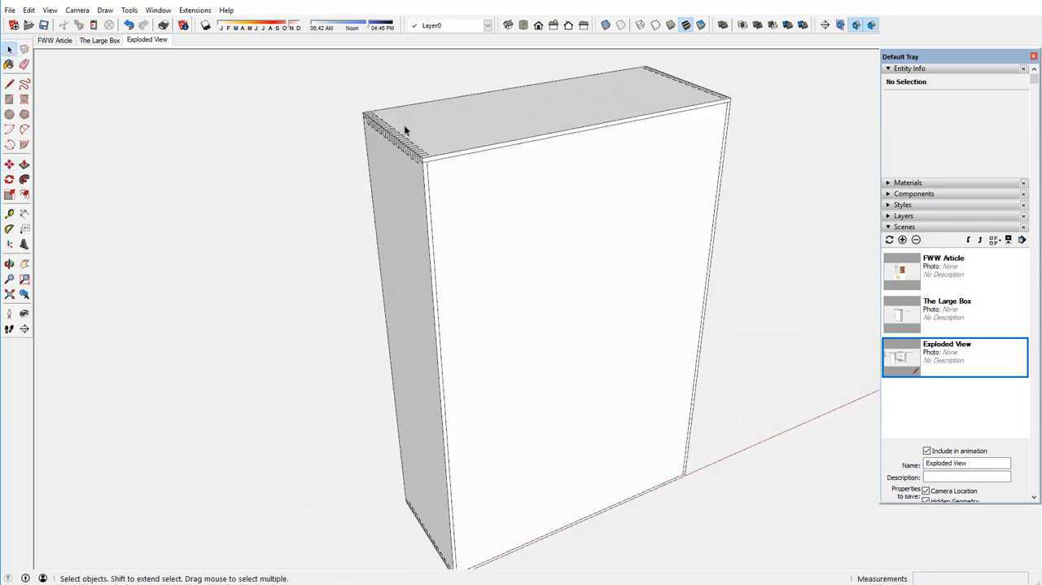
scroll(405, 127, "up", 1)
scroll(405, 127, "up", 1)
scroll(405, 127, "up", 1)
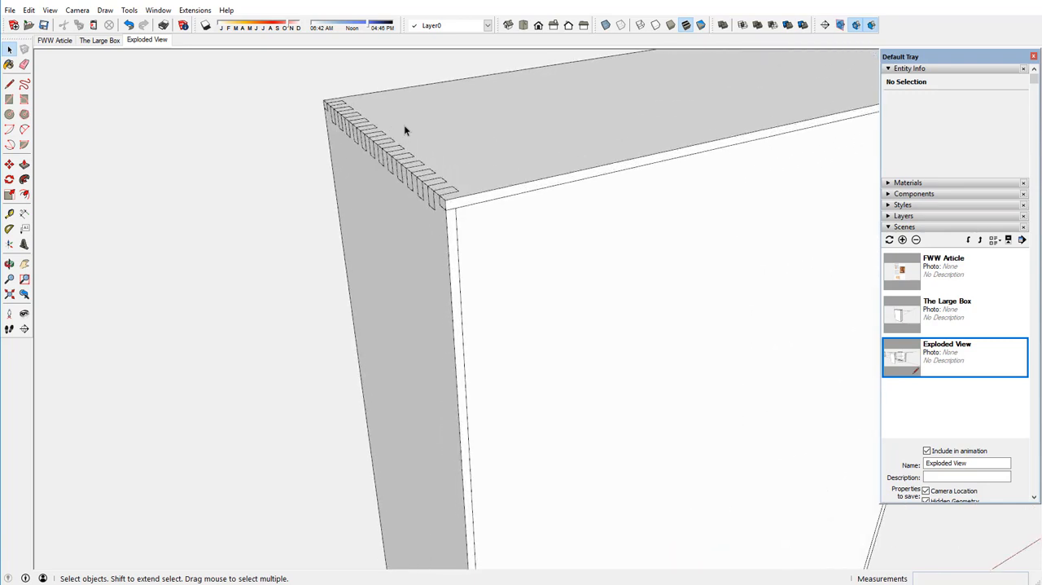
middle_click_drag(361, 168, 380, 168)
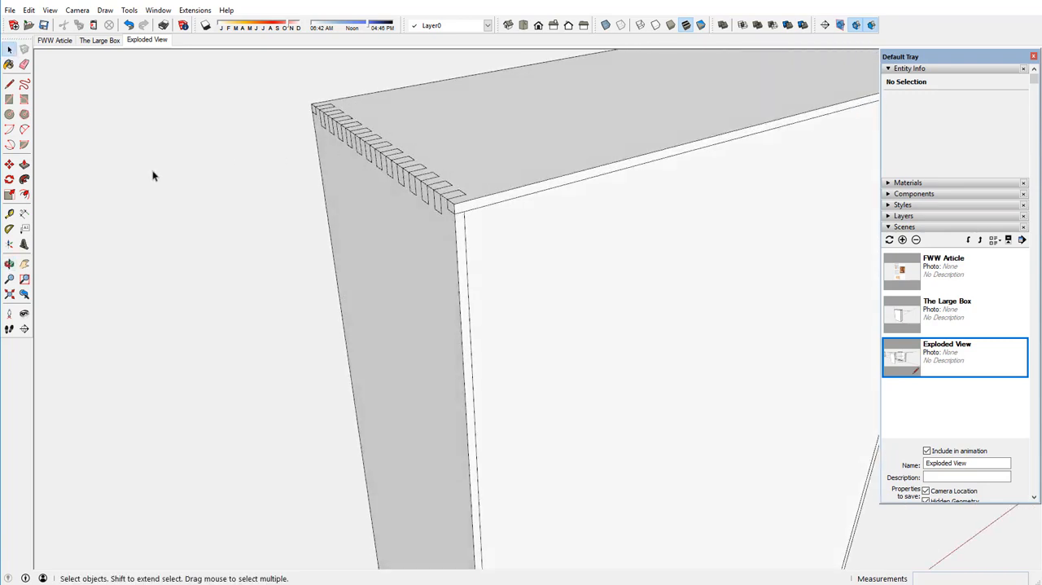
Draw an upright rectangle of about 37 x 53 inches from the dovetailed top edge, slicing lengthwise through the copied box past its far side and base.
left_click(9, 99)
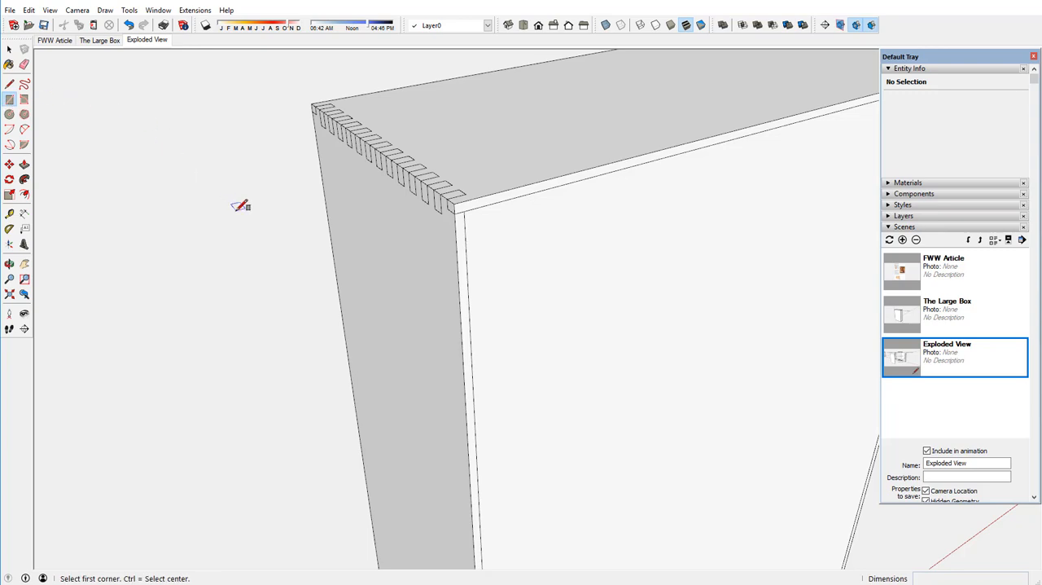
left_click(397, 163)
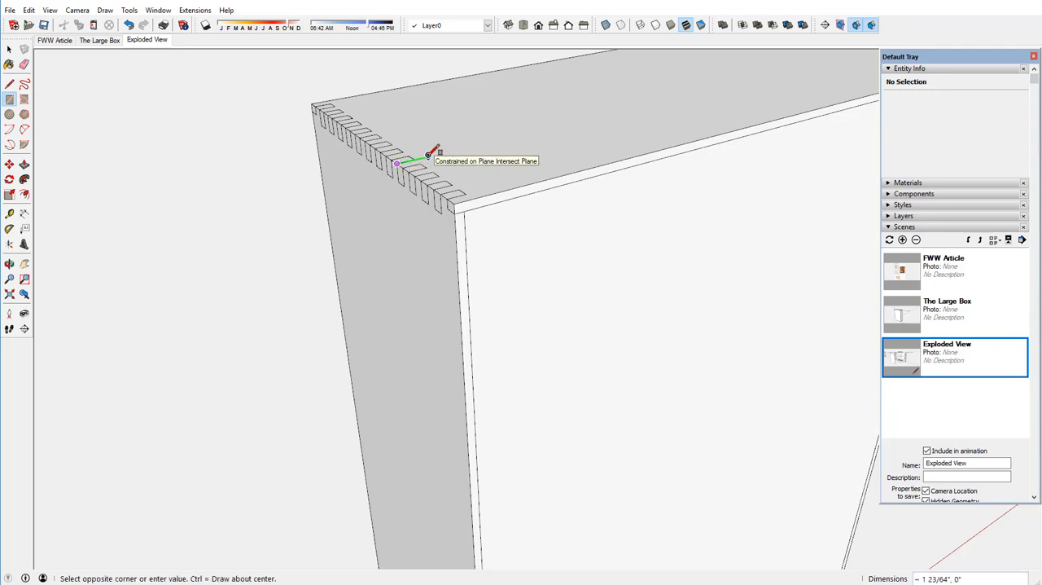
scroll(429, 150, "down", 5)
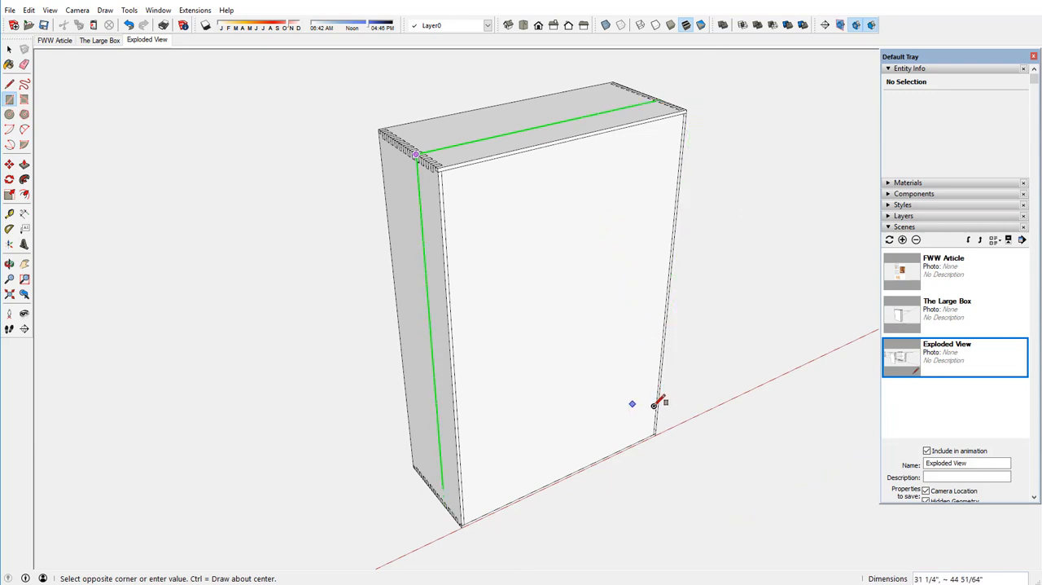
middle_click_drag(657, 400, 661, 332)
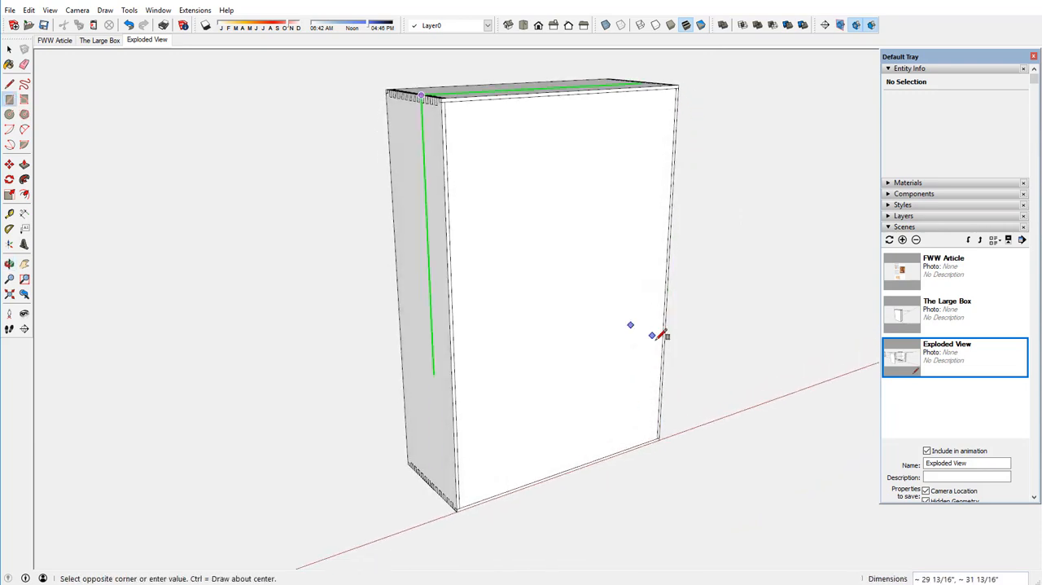
left_click(664, 445)
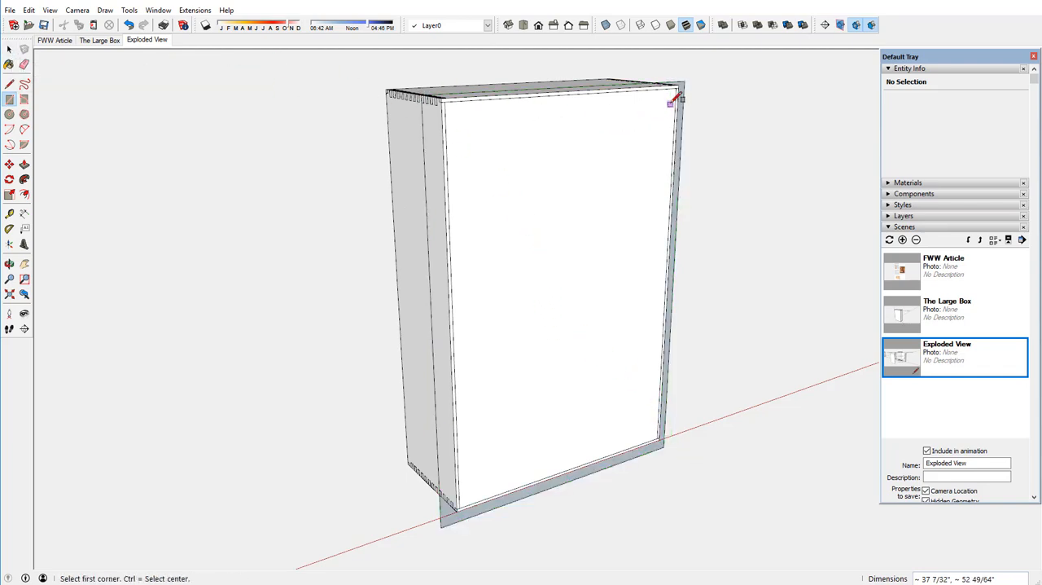
Select the rectangle's face with its edges and make them a group.
left_click(10, 51)
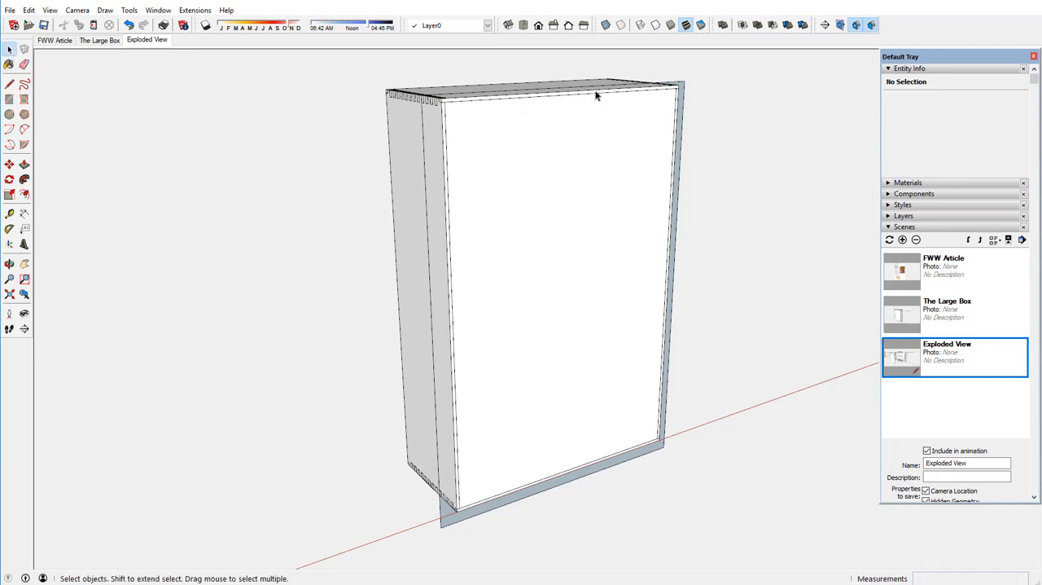
double_click(682, 99)
right_click(683, 98)
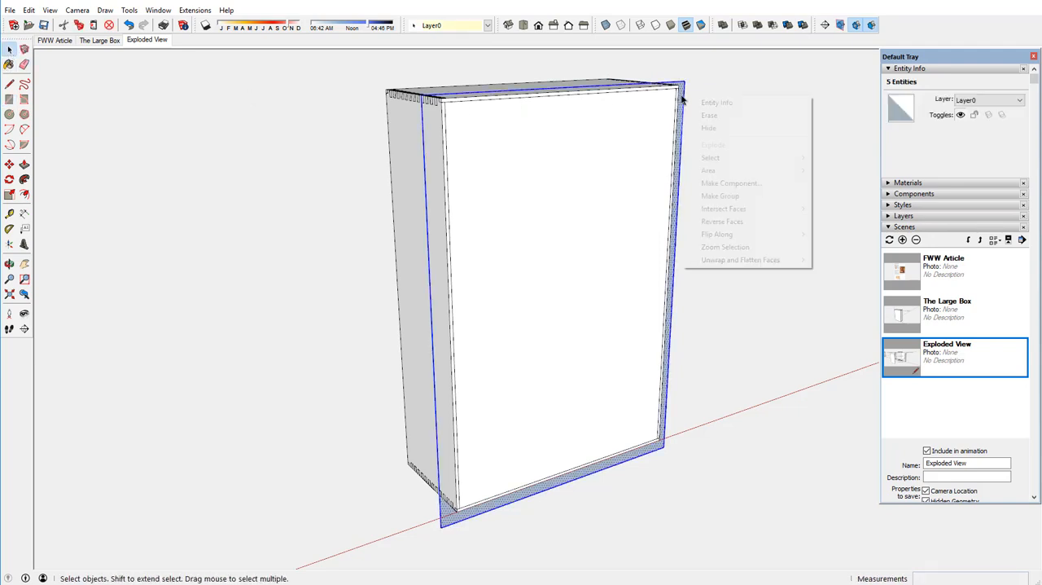
left_click(716, 195)
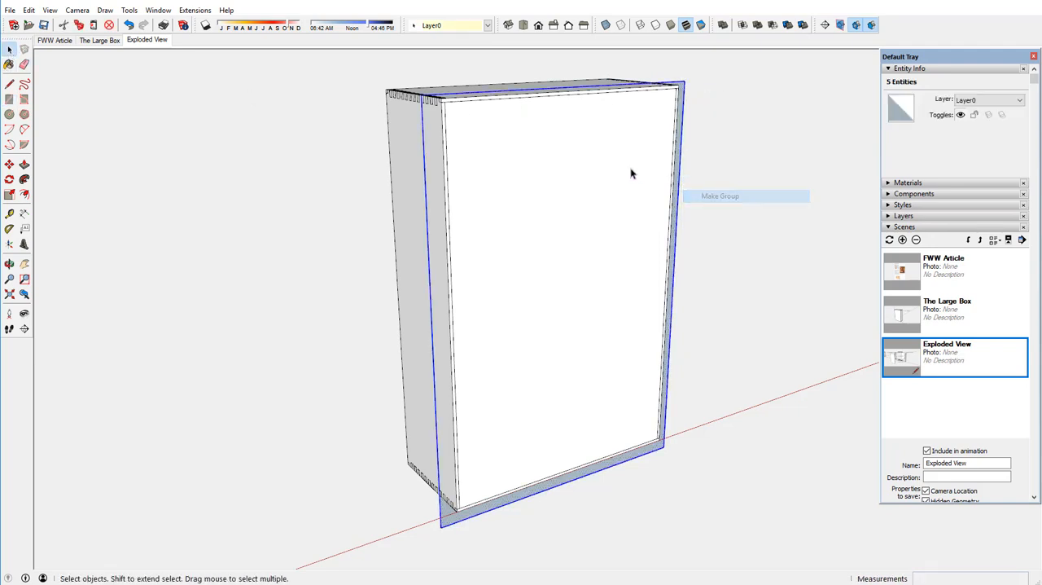
Open the rectangle's group for editing and extrude its face 1/8" to form a thin lengthwise cutting slab.
right_click(682, 99)
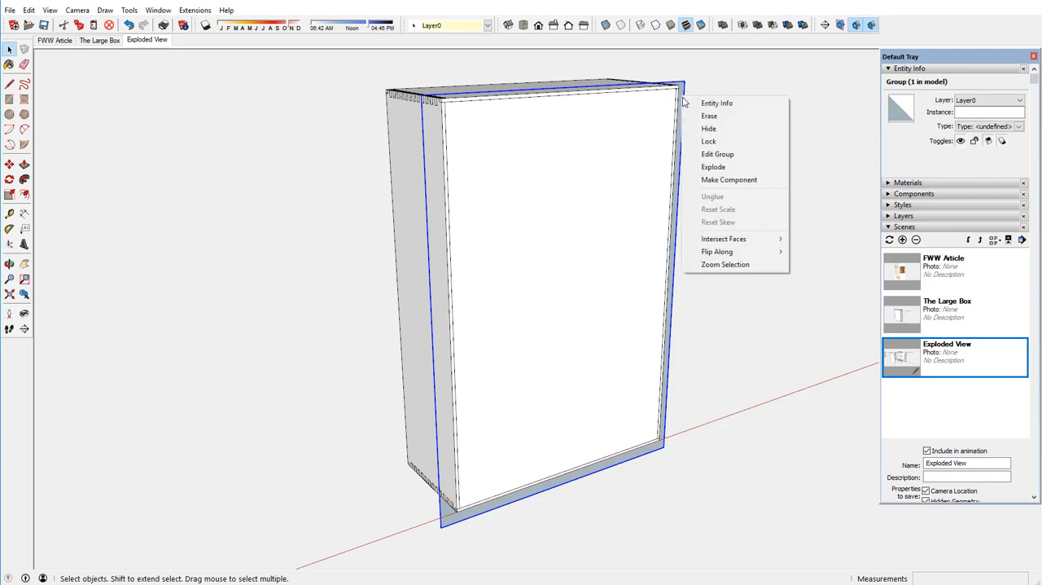
left_click(710, 157)
left_click(24, 163)
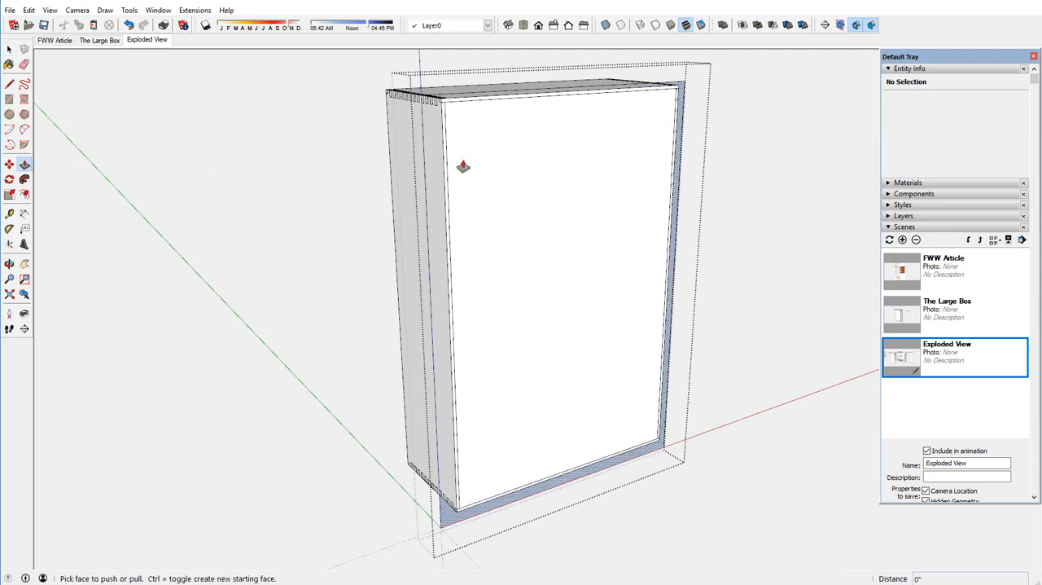
scroll(682, 93, "up", 3)
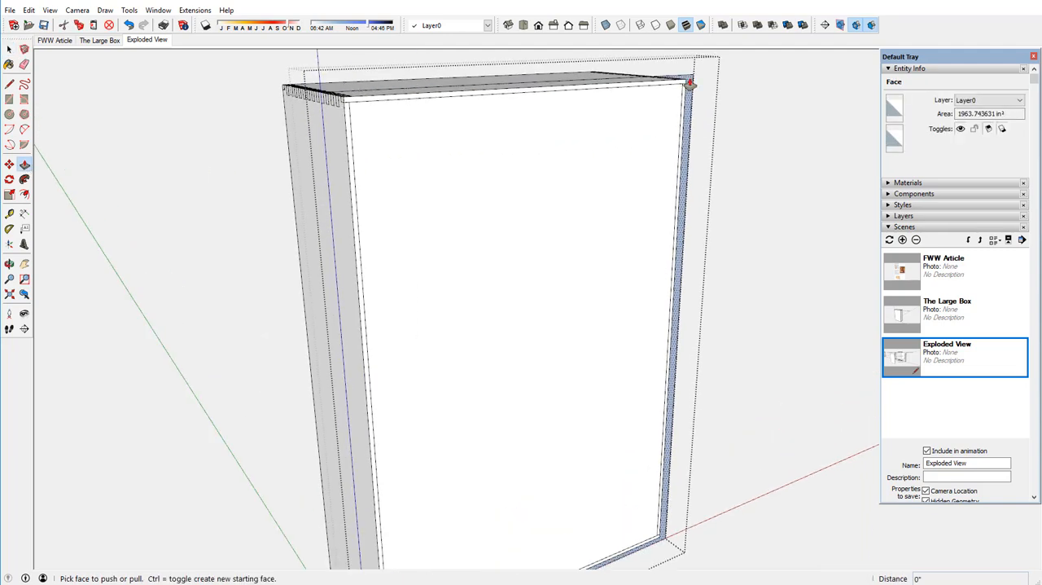
left_click_drag(689, 83, 694, 85)
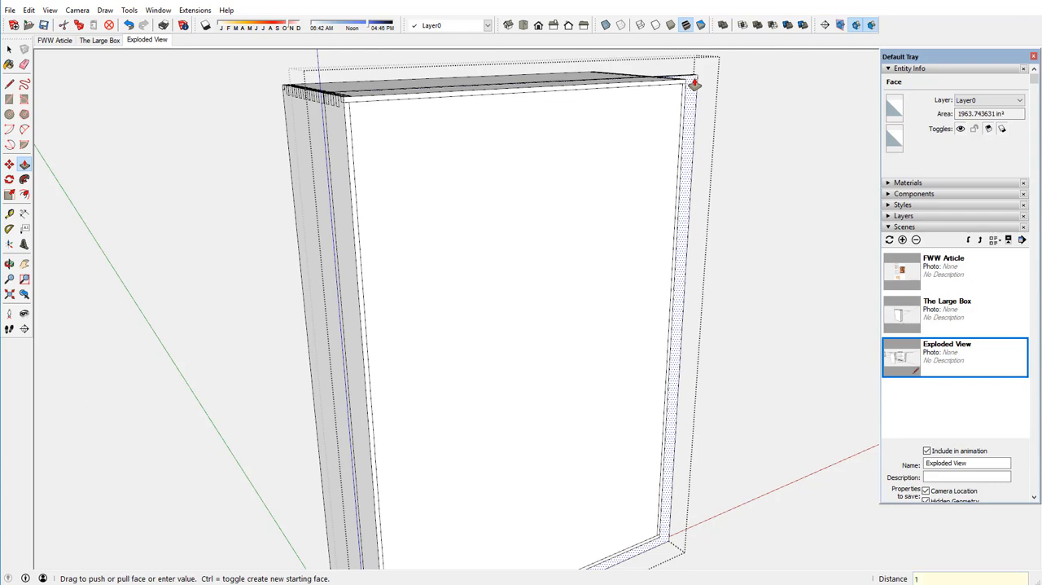
left_click_drag(694, 84, 696, 85)
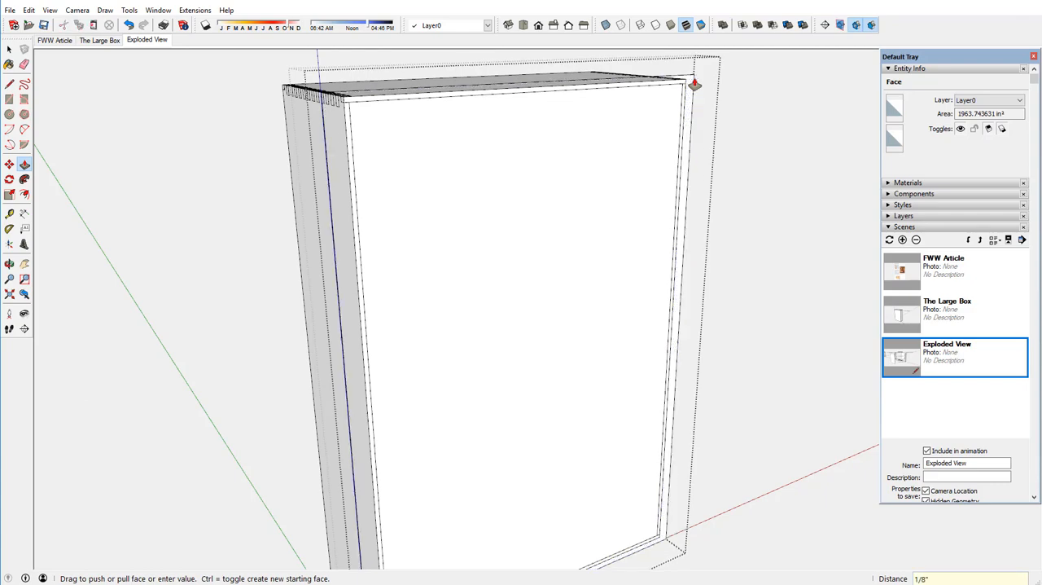
Extend the slab's top face 1/2" above the box and its dovetail-side end face 11/16" outward, and close the group.
middle_click_drag(477, 123, 584, 202)
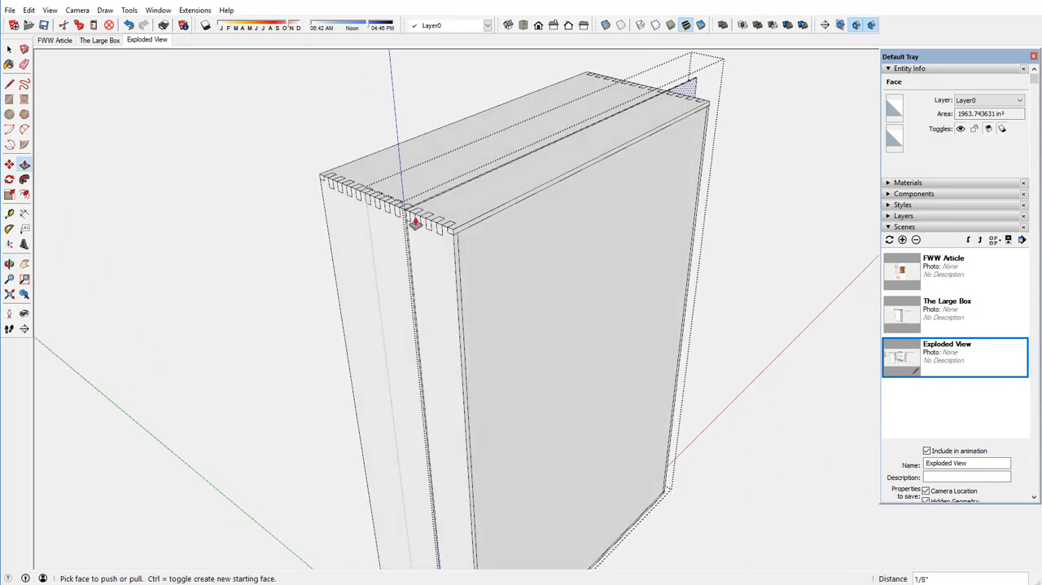
scroll(414, 220, "up", 6)
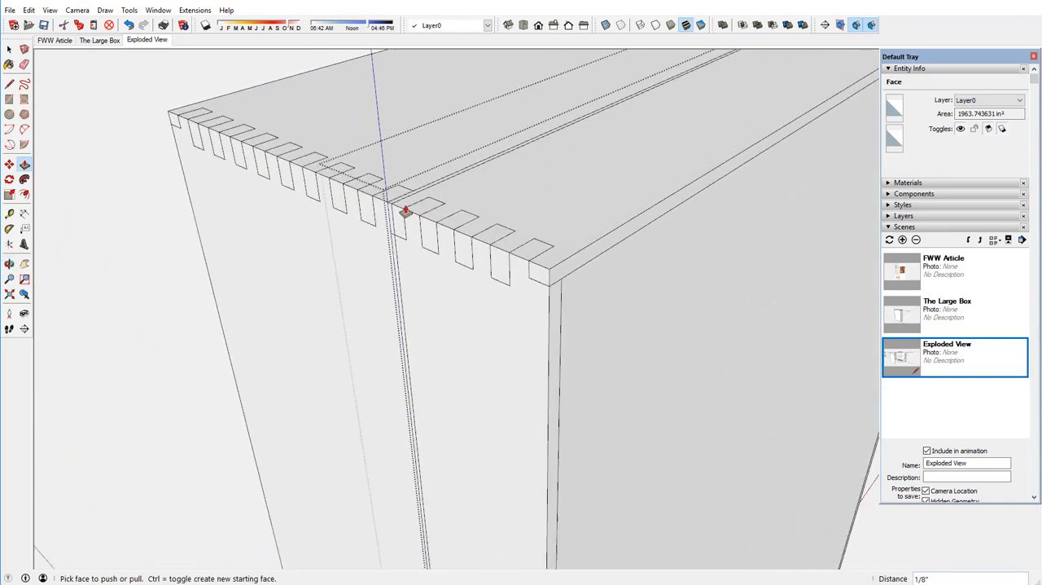
scroll(400, 208, "up", 3)
left_click(387, 198)
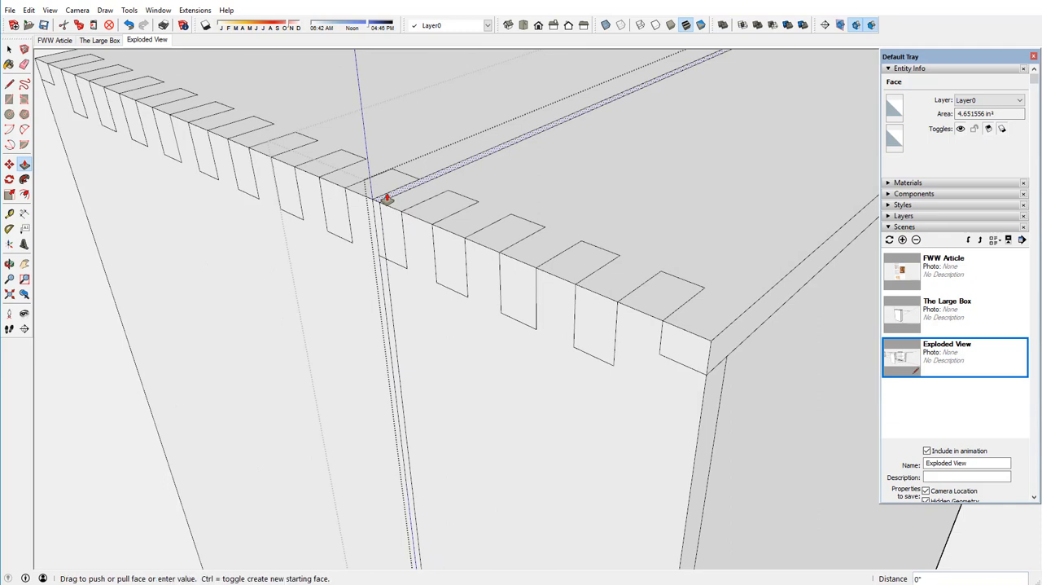
left_click(386, 160)
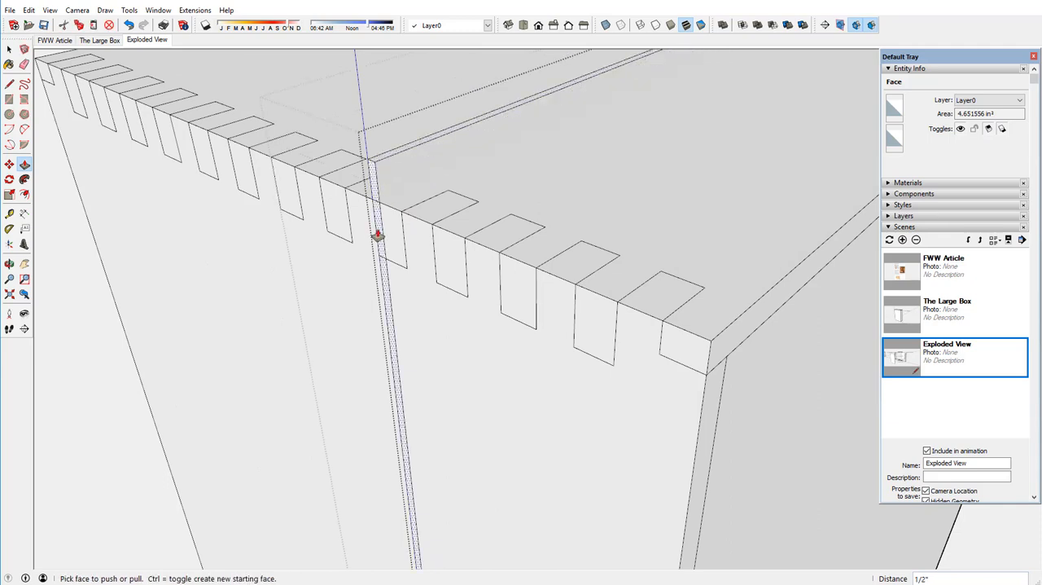
left_click(377, 235)
left_click(328, 256)
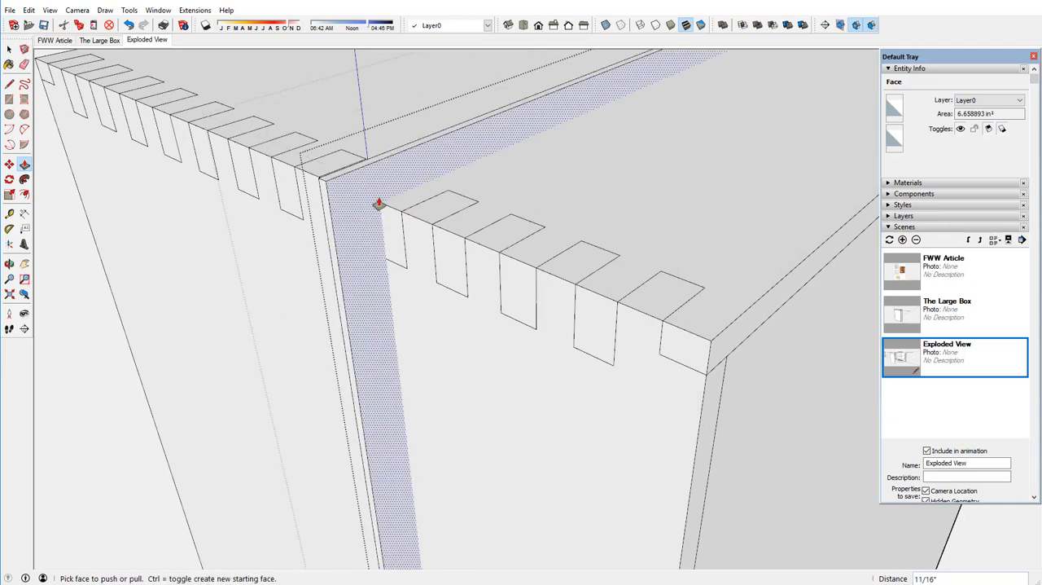
scroll(399, 203, "down", 5)
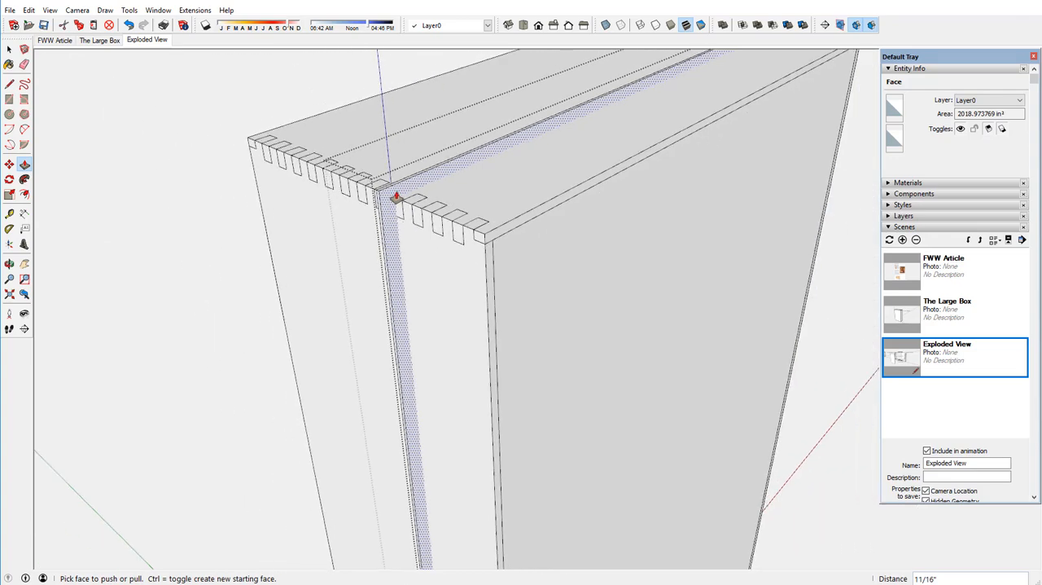
scroll(397, 197, "down", 6)
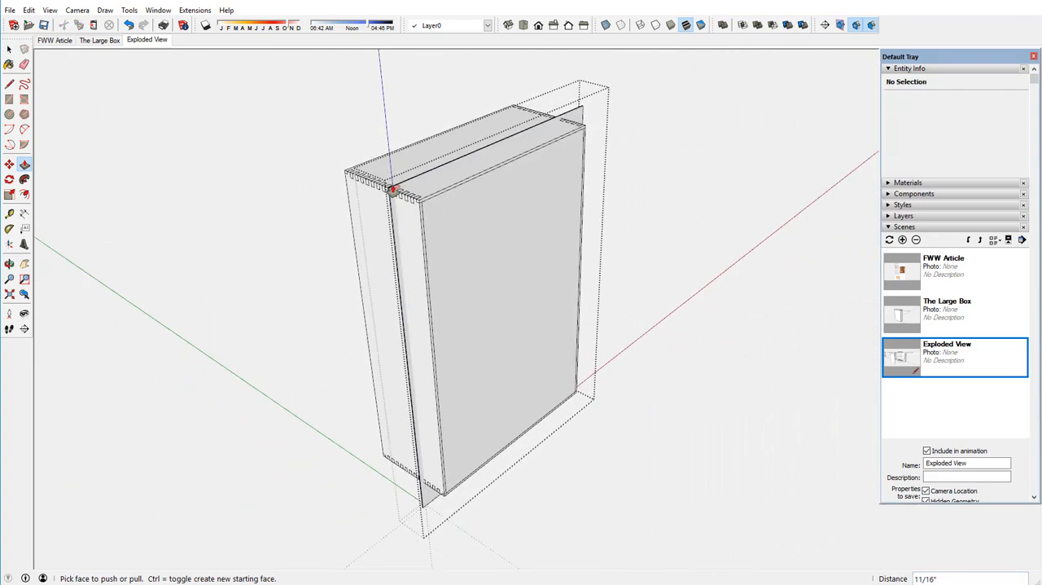
mouse_move(392, 189)
middle_mouse_down()
mouse_move(432, 200)
mouse_move(398, 196)
middle_mouse_up()
right_click(262, 177)
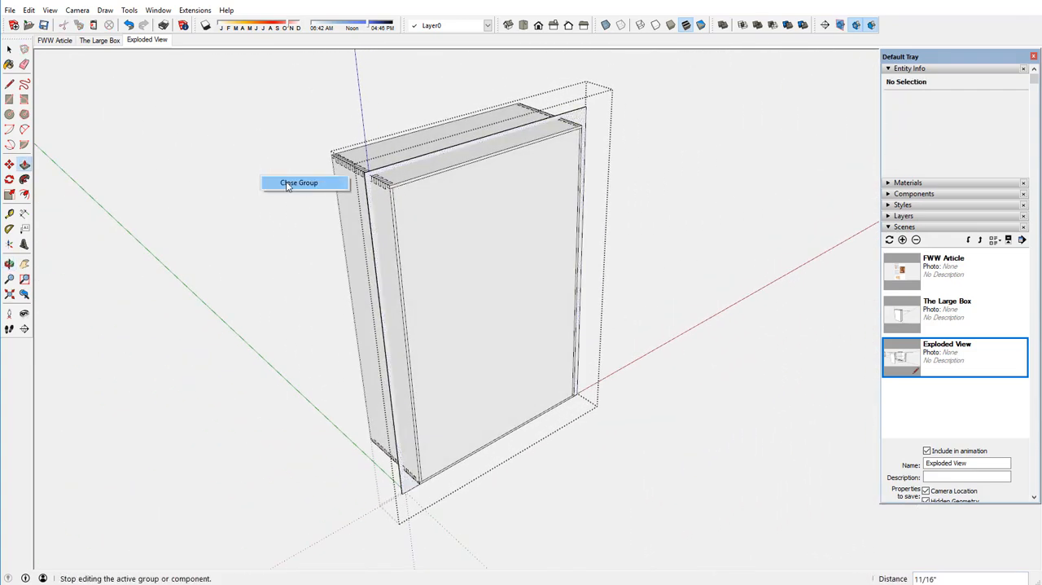
left_click(287, 184)
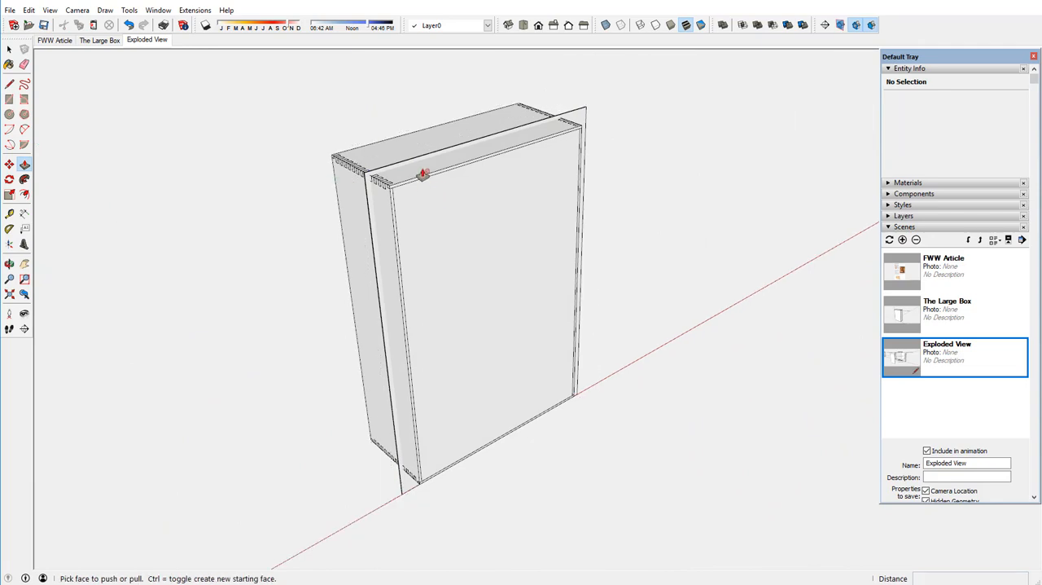
Draw an upright rectangle about 4 1/2 x 52 3/4 inches from the box's front top edge midpoint back to the slab and down past the base.
scroll(424, 173, "up", 4)
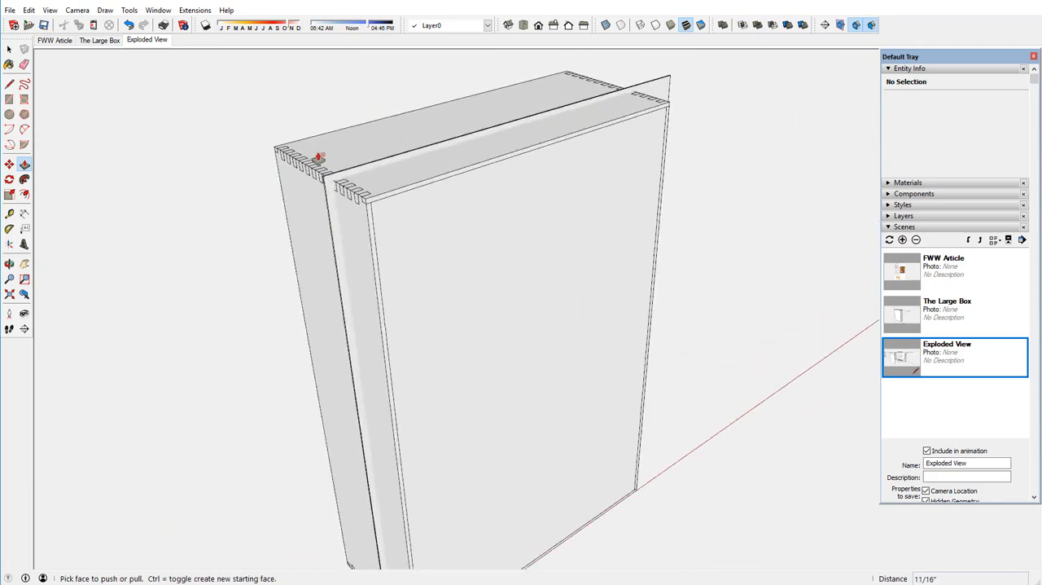
left_click(9, 99)
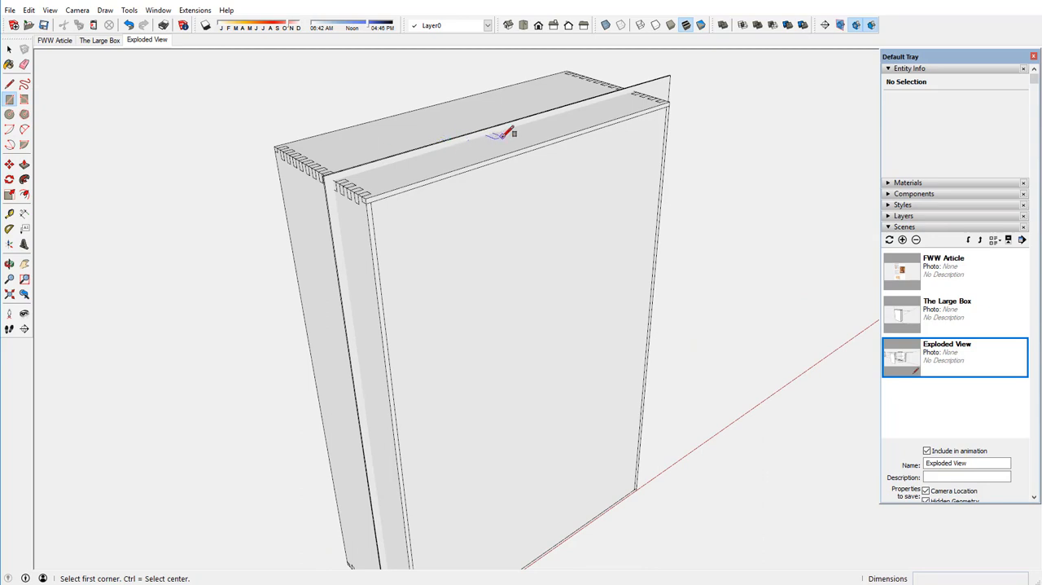
scroll(501, 133, "up", 2)
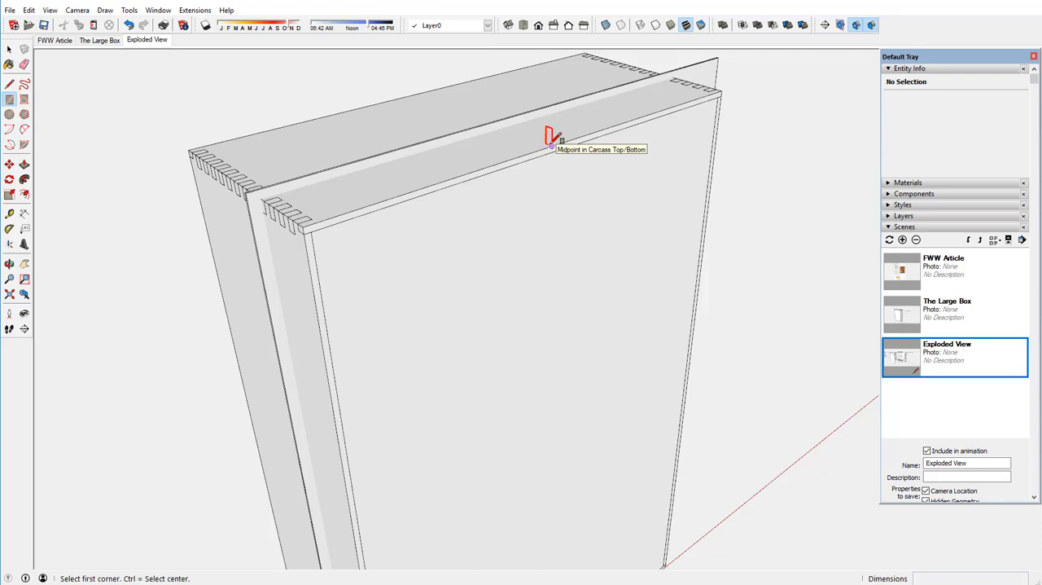
left_click(551, 146)
scroll(525, 120, "down", 6)
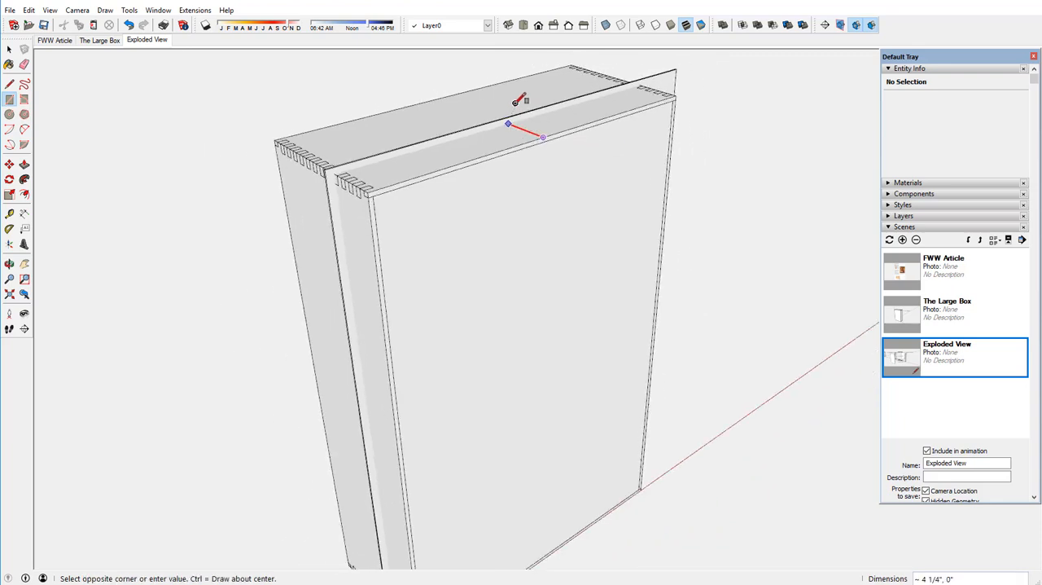
middle_click_drag(523, 158, 498, 73)
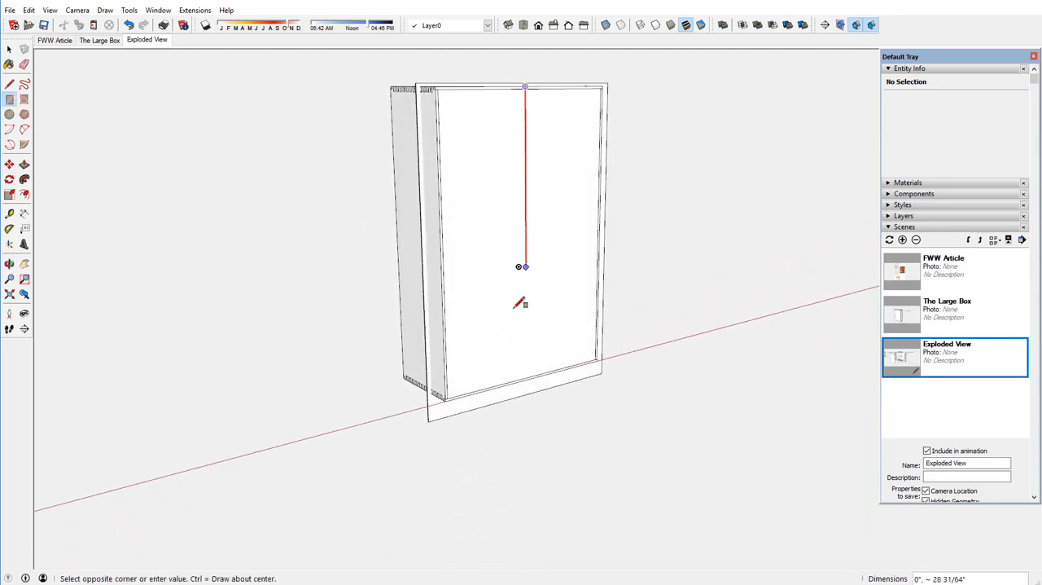
left_click(516, 396)
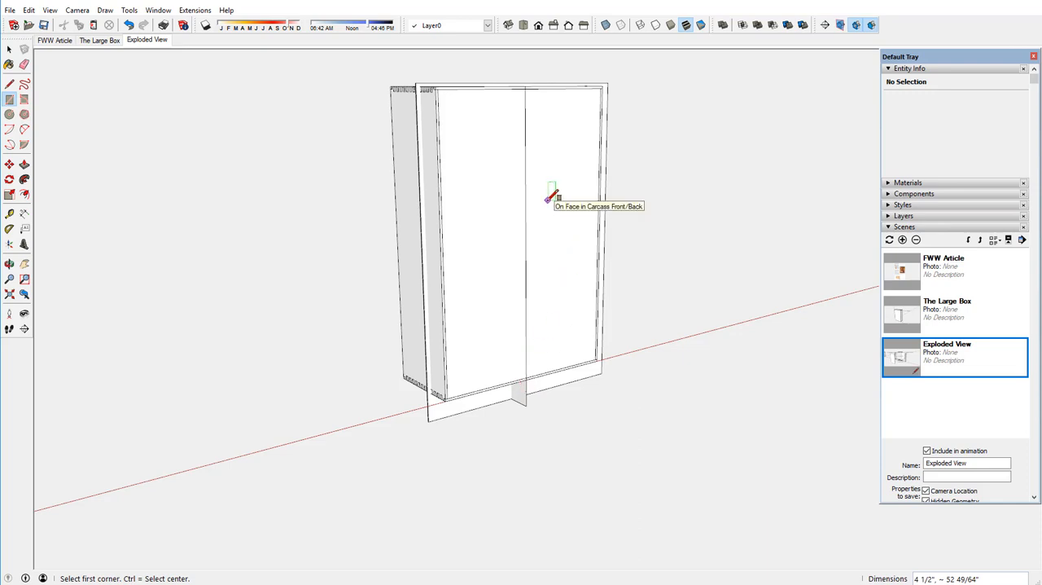
Select the central upright rectangle's face with its edges and make them a group.
left_click(9, 49)
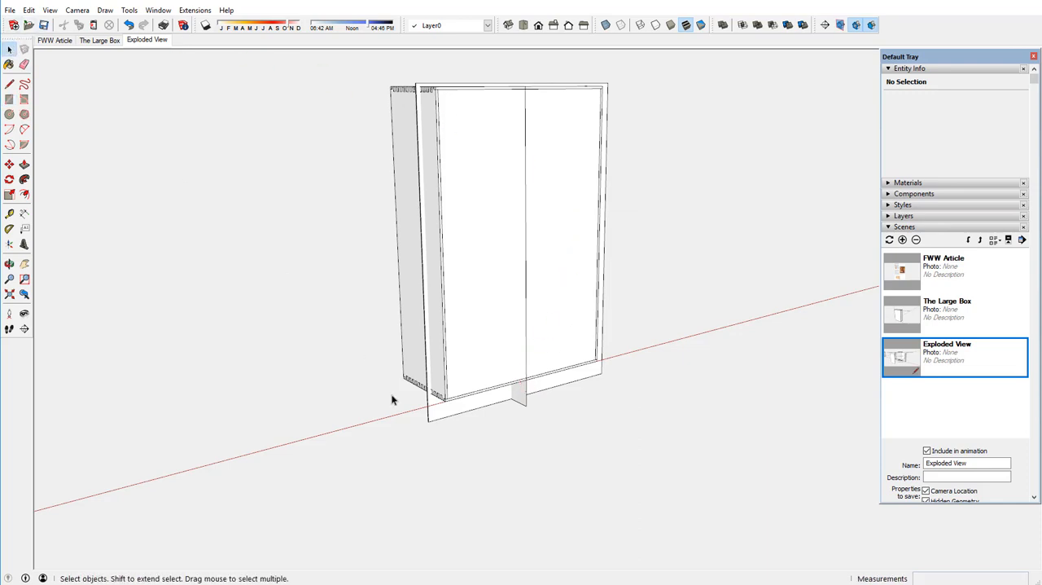
double_click(520, 396)
right_click(517, 392)
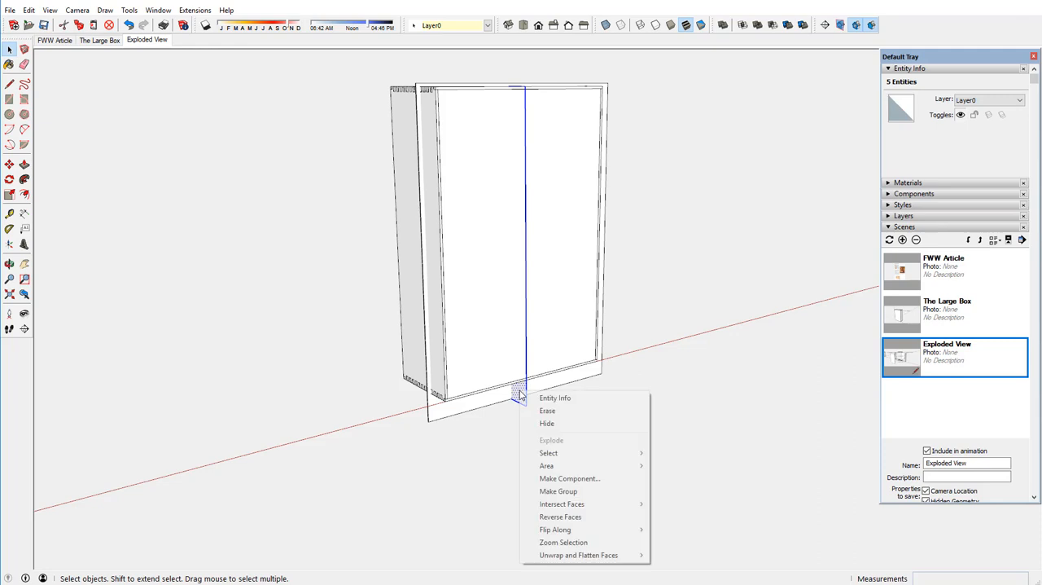
left_click(549, 493)
Open the central rectangle's group for editing and thicken its face 1/16" to each side of the box's midline.
right_click(519, 396)
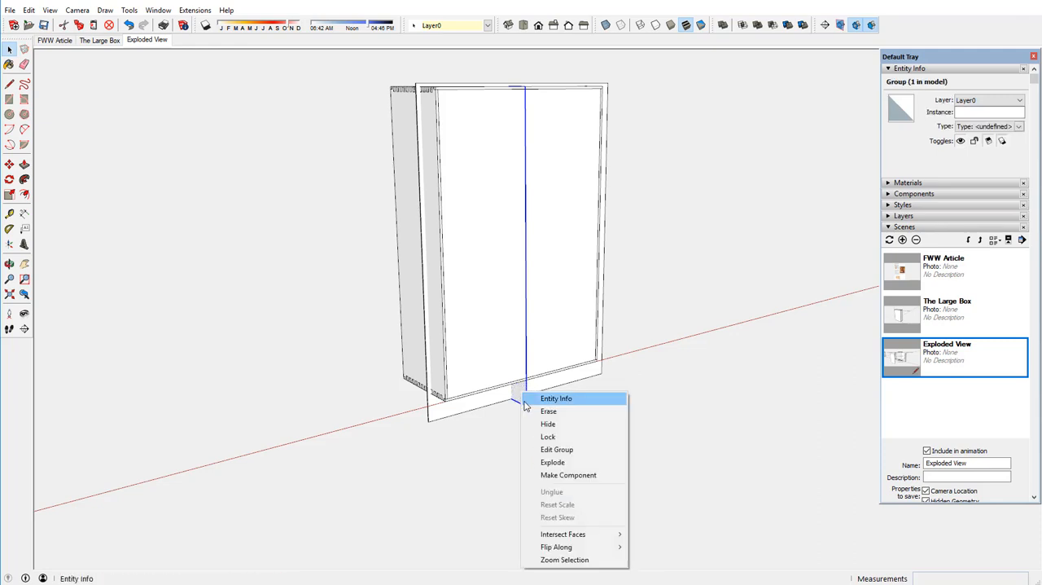
left_click(528, 448)
scroll(518, 396, "up", 5)
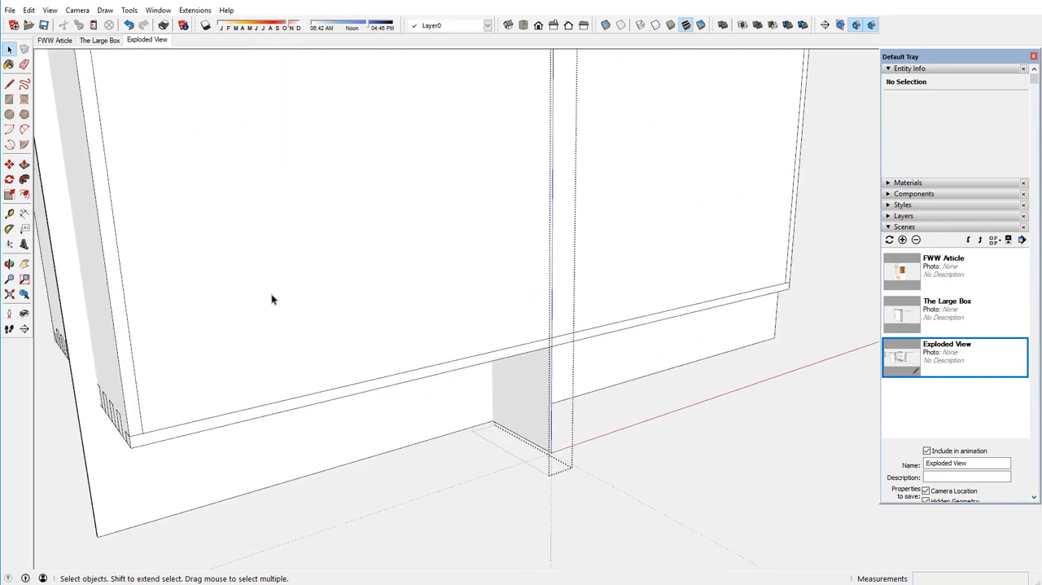
left_click(23, 164)
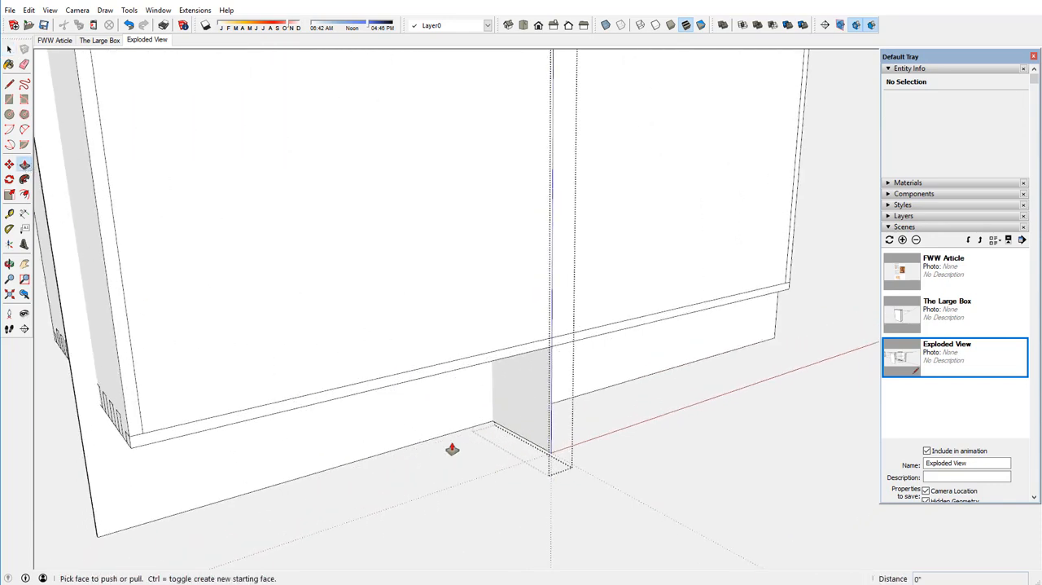
left_click(526, 415)
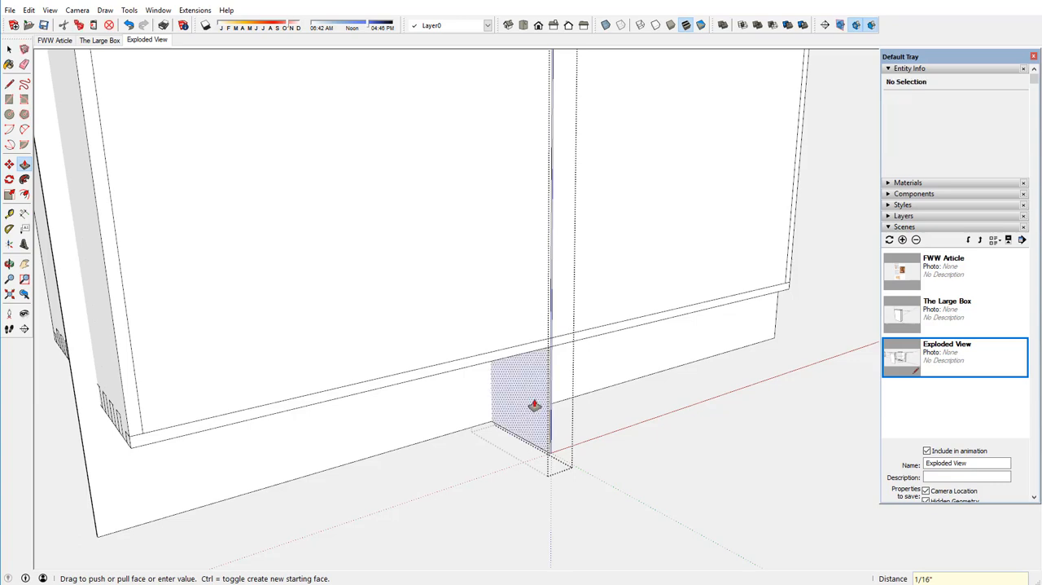
middle_click_drag(525, 412, 344, 383)
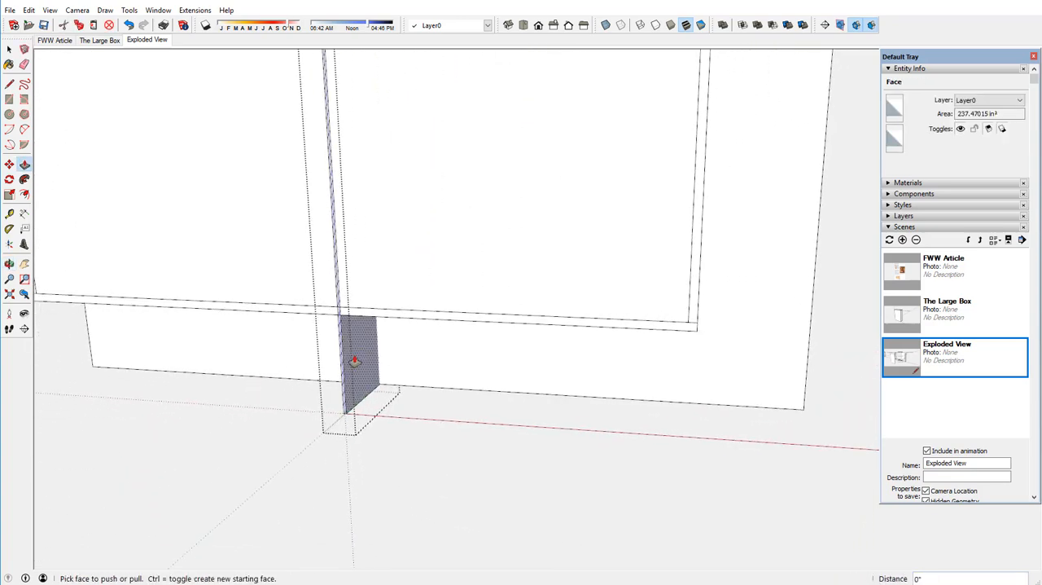
scroll(380, 457, "down", 4)
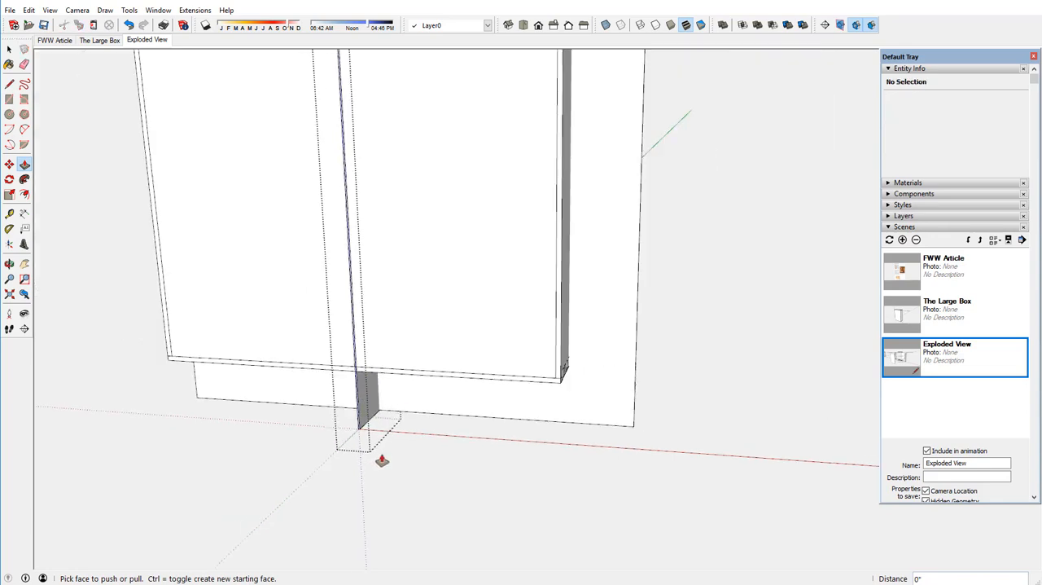
scroll(382, 458, "down", 4)
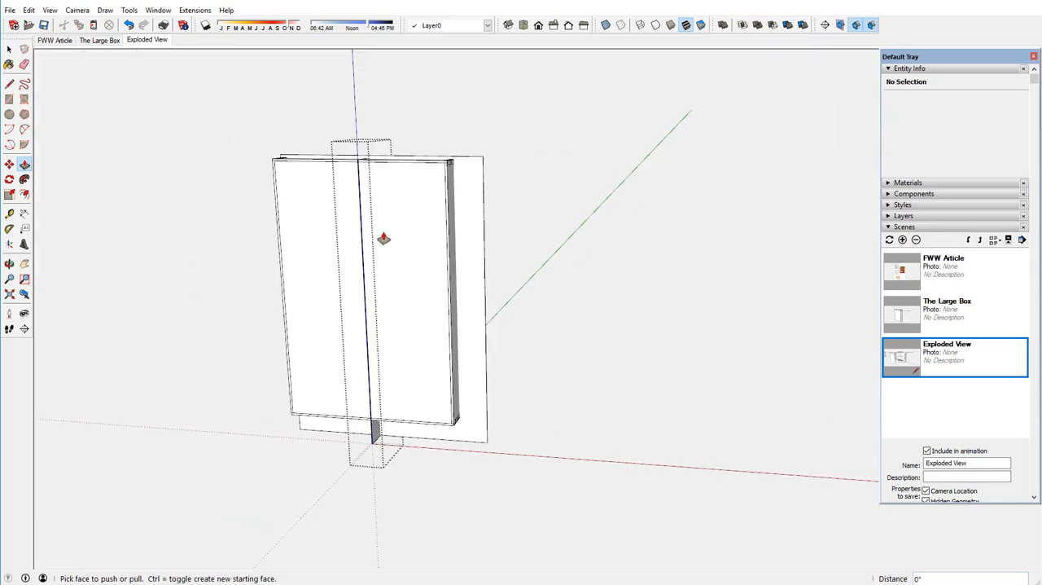
Extend the central slab's front face 3/4" out from the box and its top face 9/16" above the box.
middle_click_drag(383, 240, 333, 282)
scroll(336, 161, "up", 4)
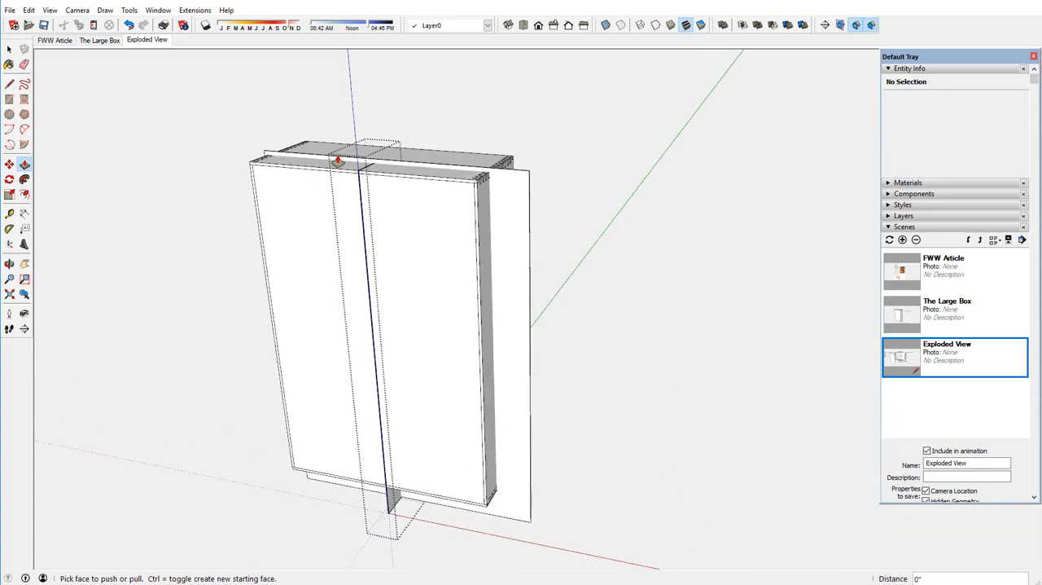
scroll(347, 166, "up", 8)
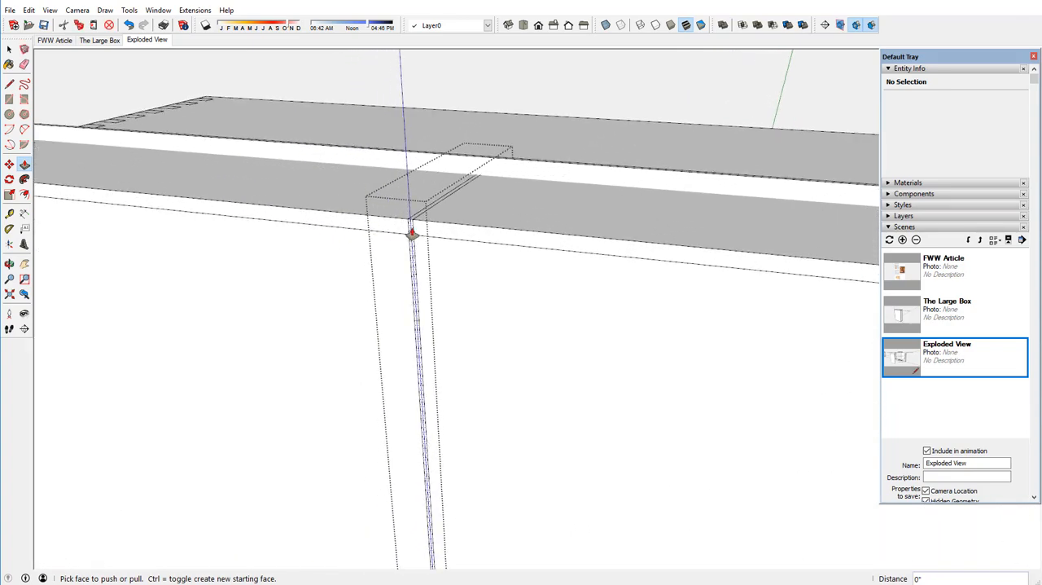
left_click_drag(402, 236, 399, 238)
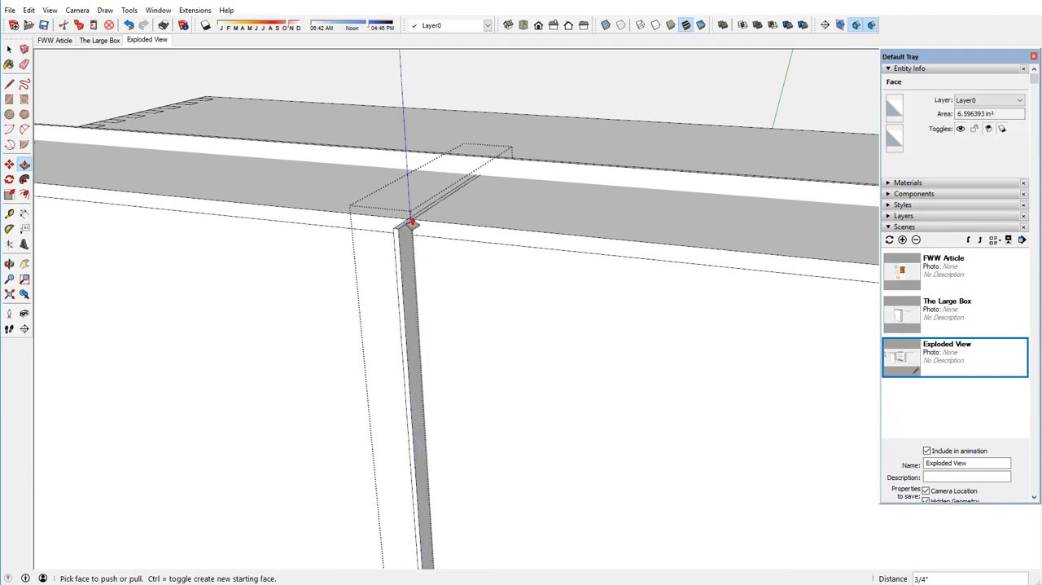
left_click(411, 222)
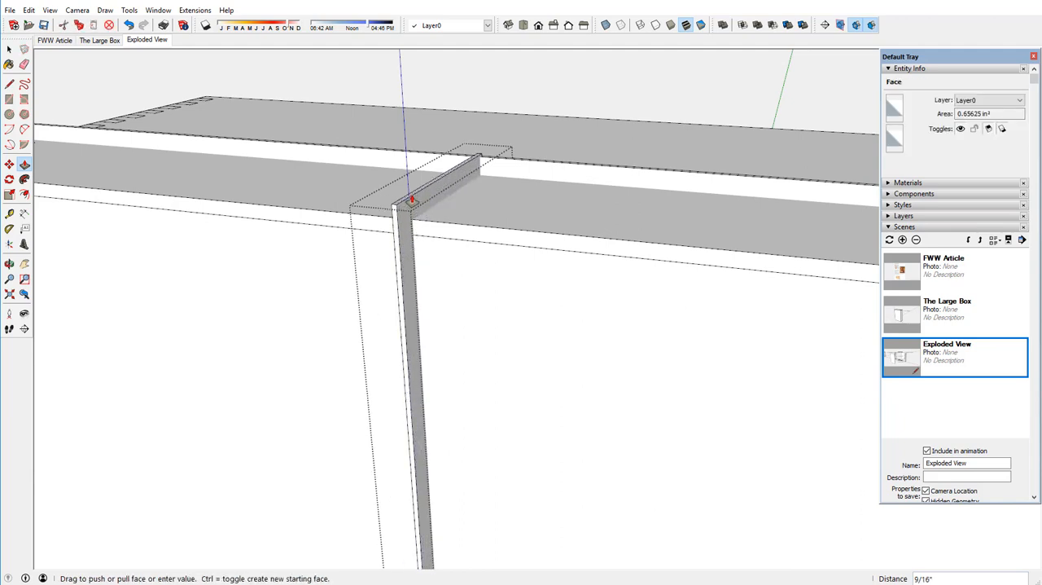
left_click(412, 200)
middle_click_drag(553, 179, 504, 252)
left_click_drag(504, 252, 802, 226)
key("p")
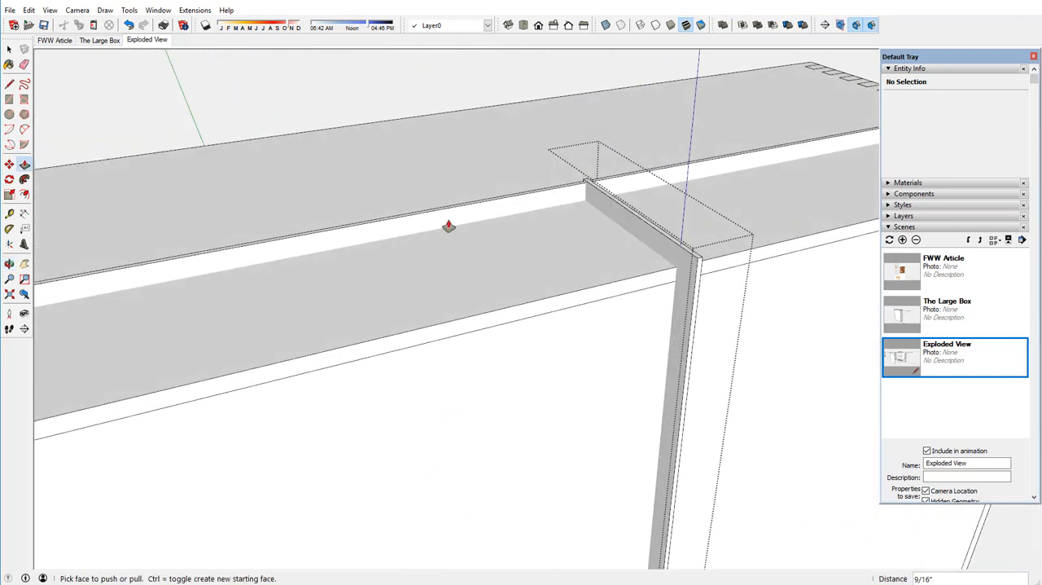
scroll(404, 218, "down", 6)
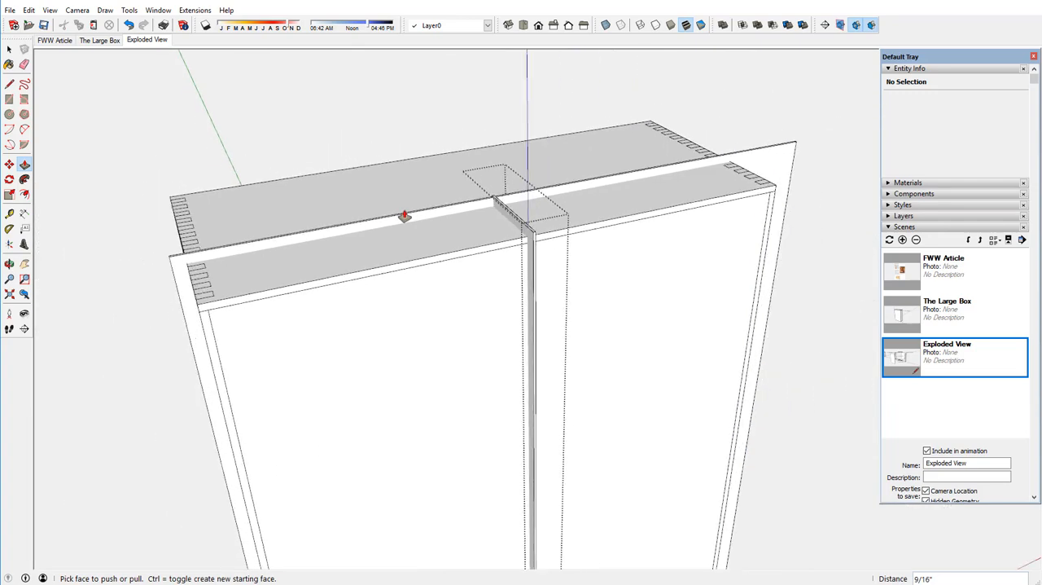
Close the central slab's group, then split the box's left side panel with the full-width slab using the Split solid tool.
right_click(381, 128)
left_click(413, 136)
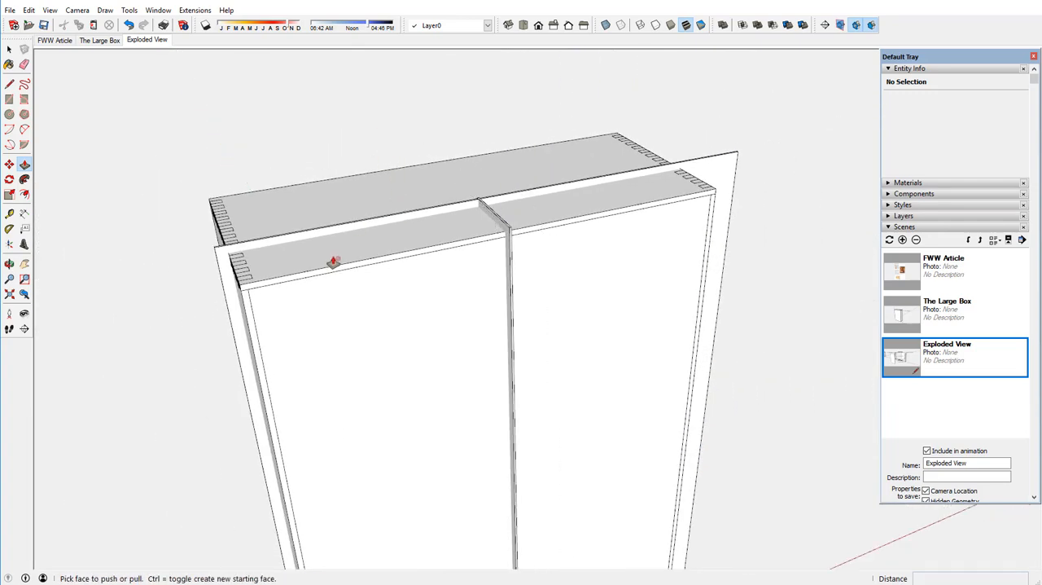
middle_click_drag(332, 260, 449, 198)
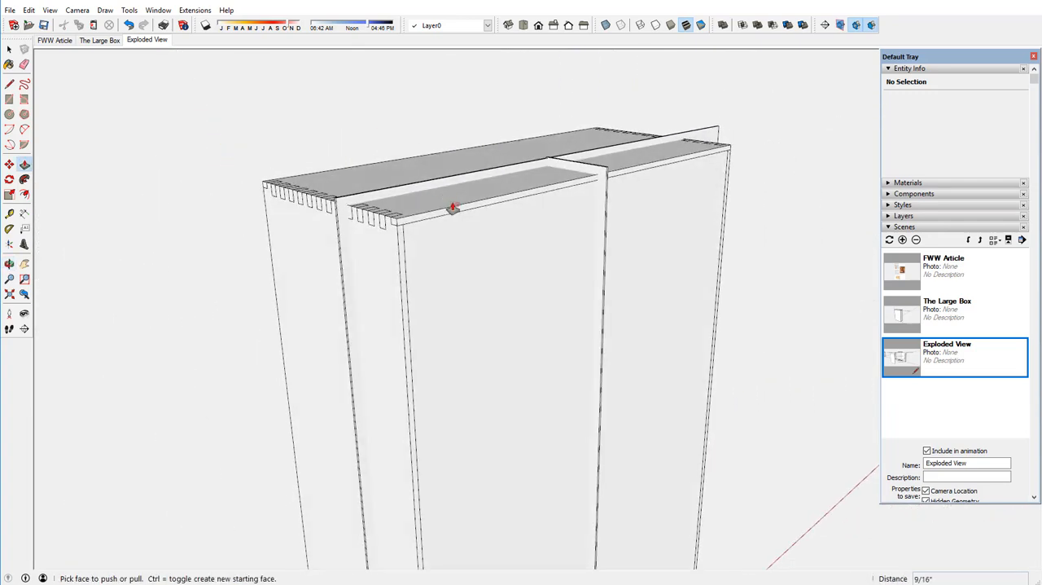
scroll(453, 204, "down", 1)
scroll(453, 207, "down", 2)
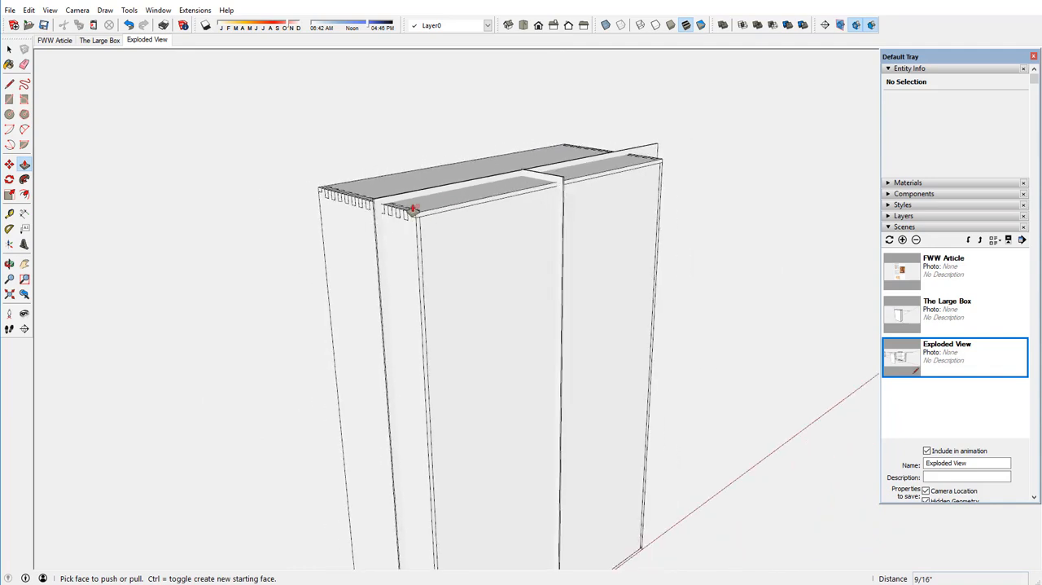
left_click(9, 49)
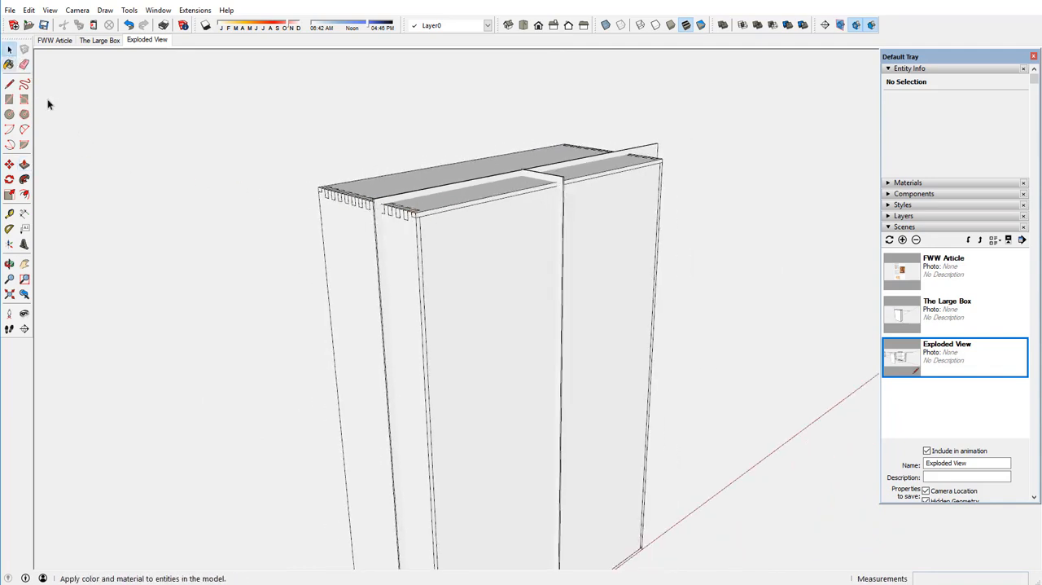
left_click(348, 271)
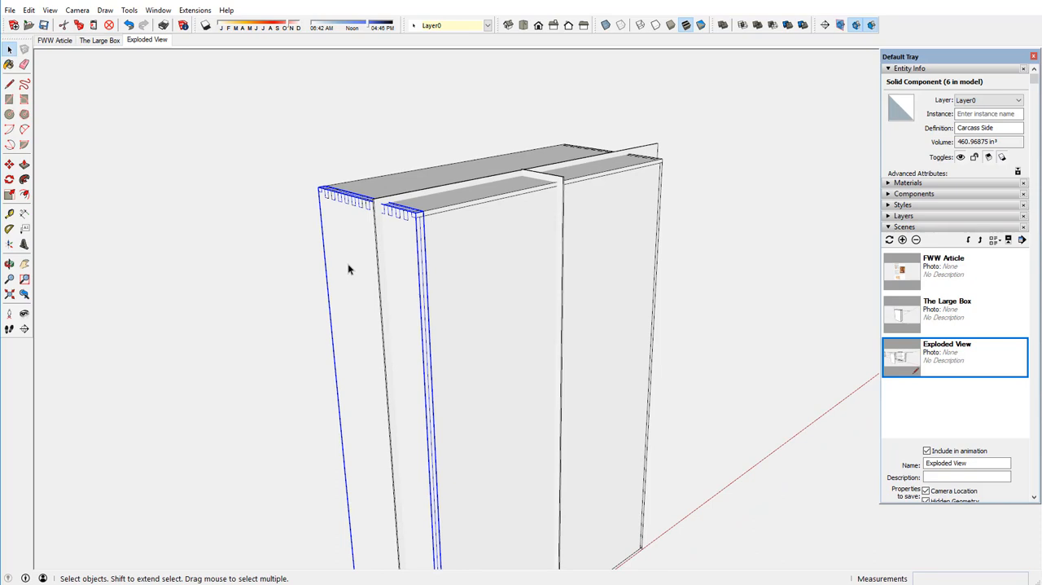
left_click(379, 229, "shift")
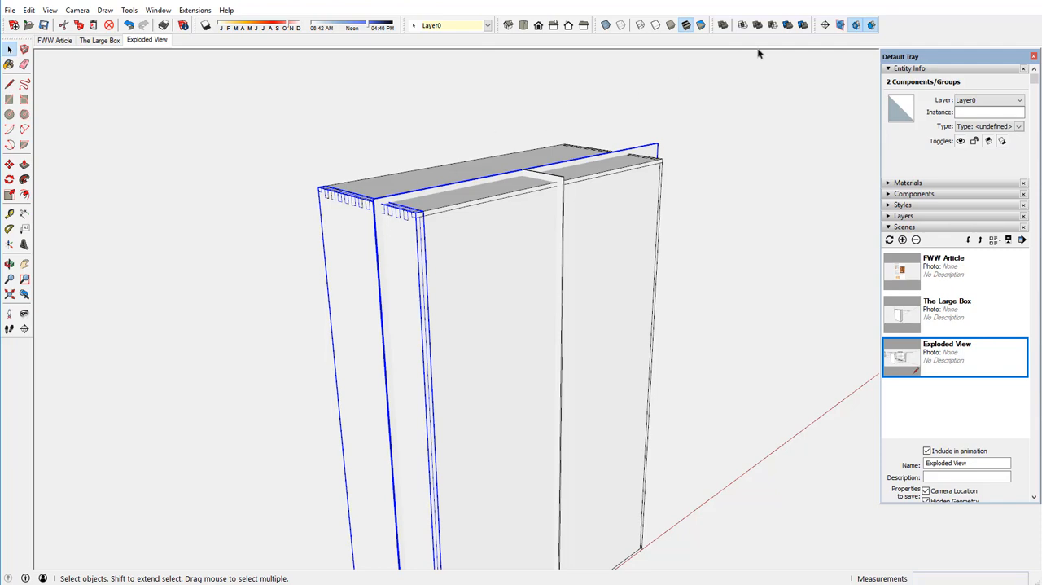
left_click(803, 25)
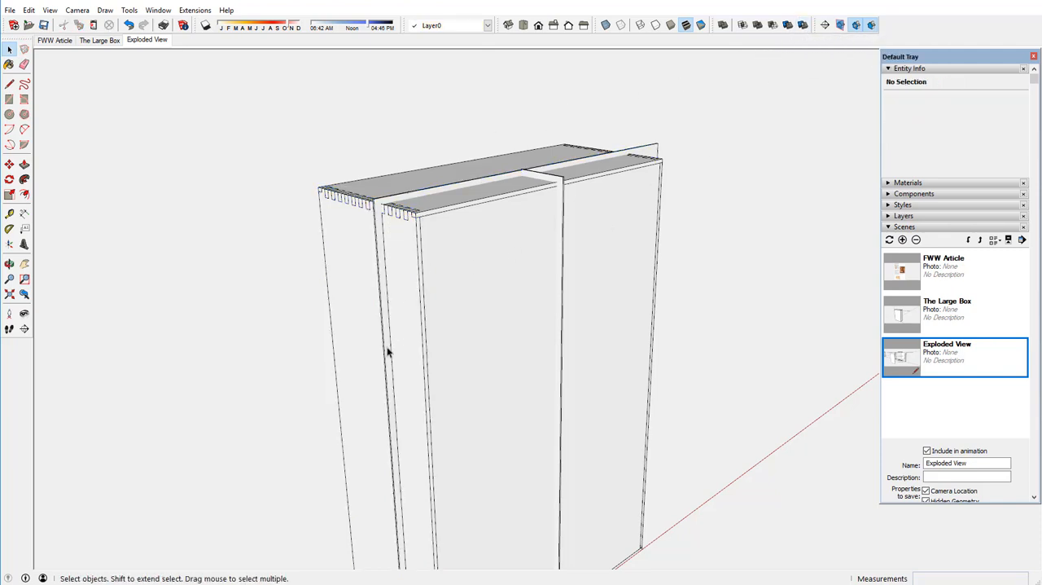
Split the box's top panel with the full-width slab, leaving both solids in place.
middle_click_drag(399, 298, 366, 367)
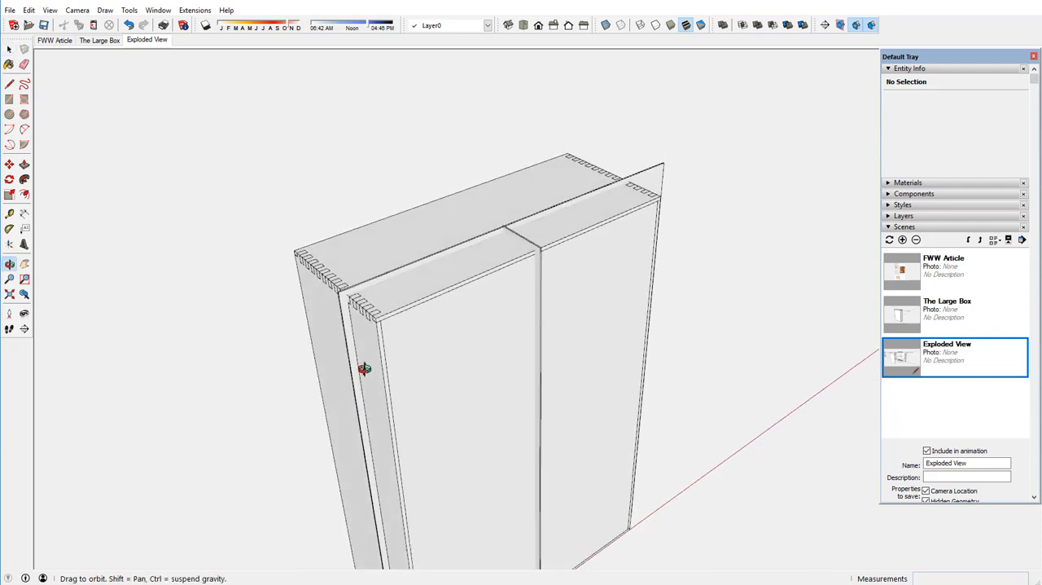
left_click(392, 244)
scroll(391, 275, "up", 3)
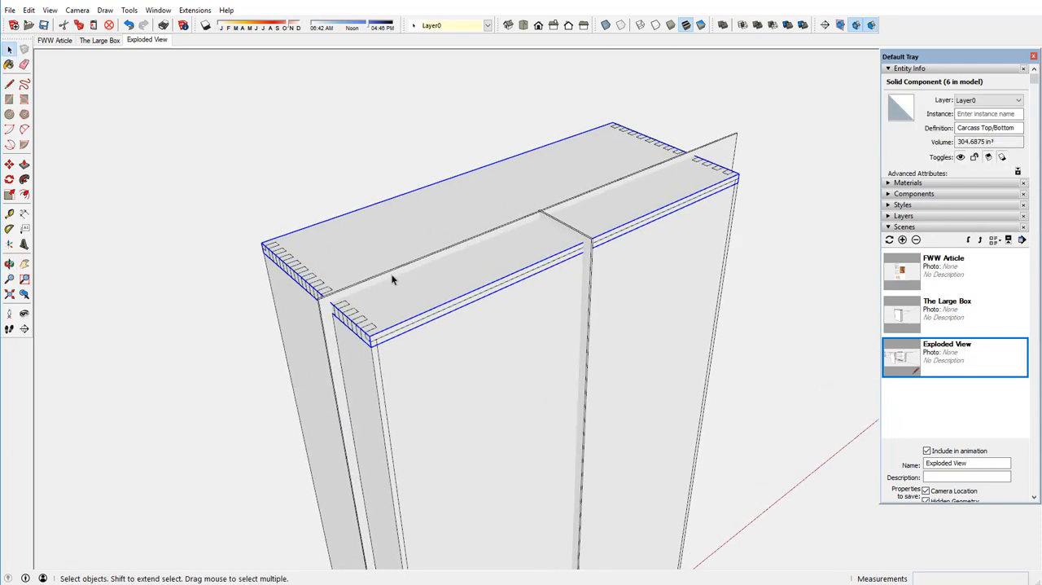
left_click(393, 277, "shift")
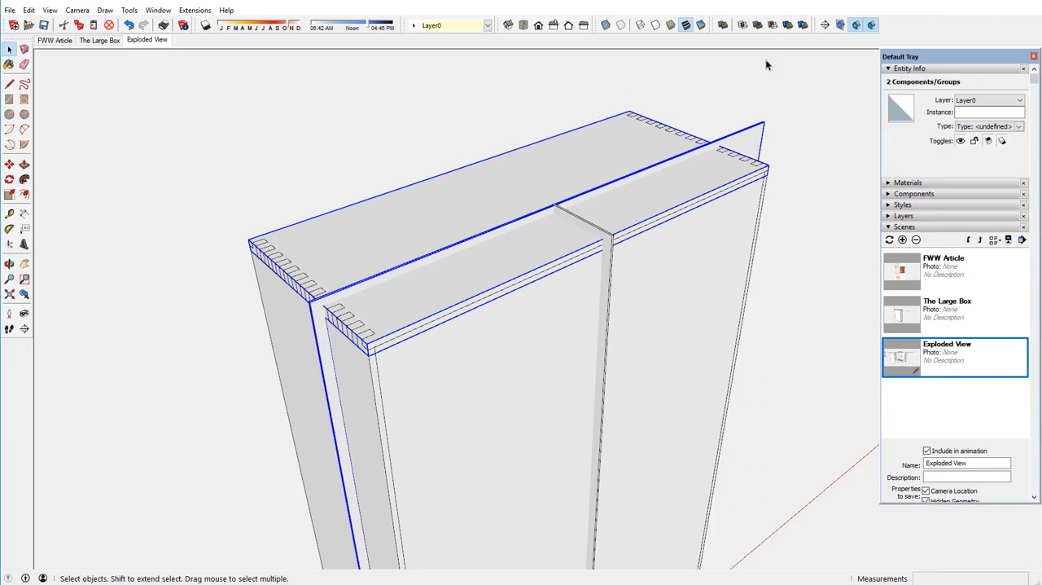
left_click(803, 26)
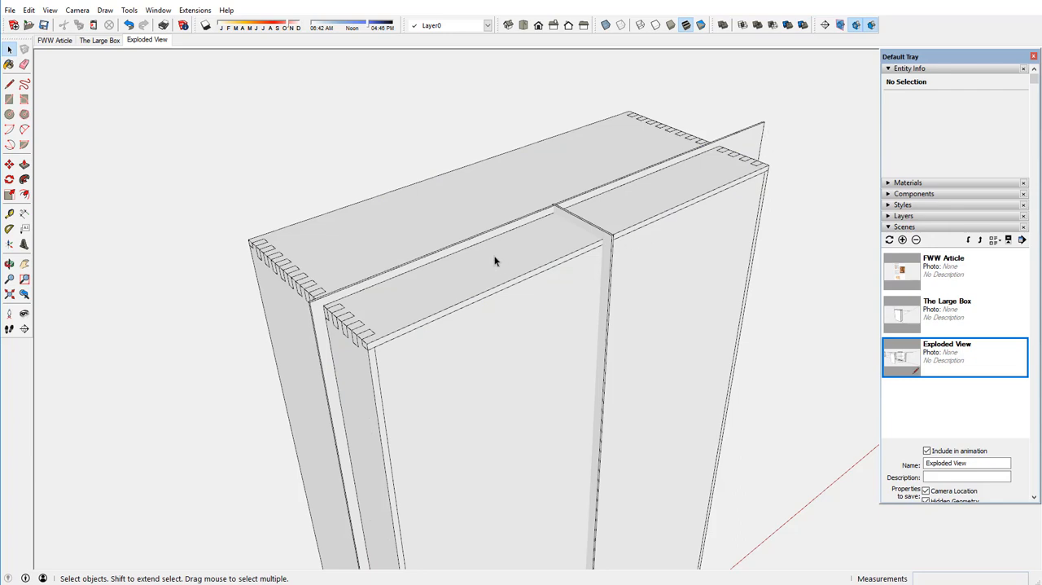
Split the box's top panel again, this time with the central upright slab.
scroll(495, 261, "down", 1)
left_click(480, 277)
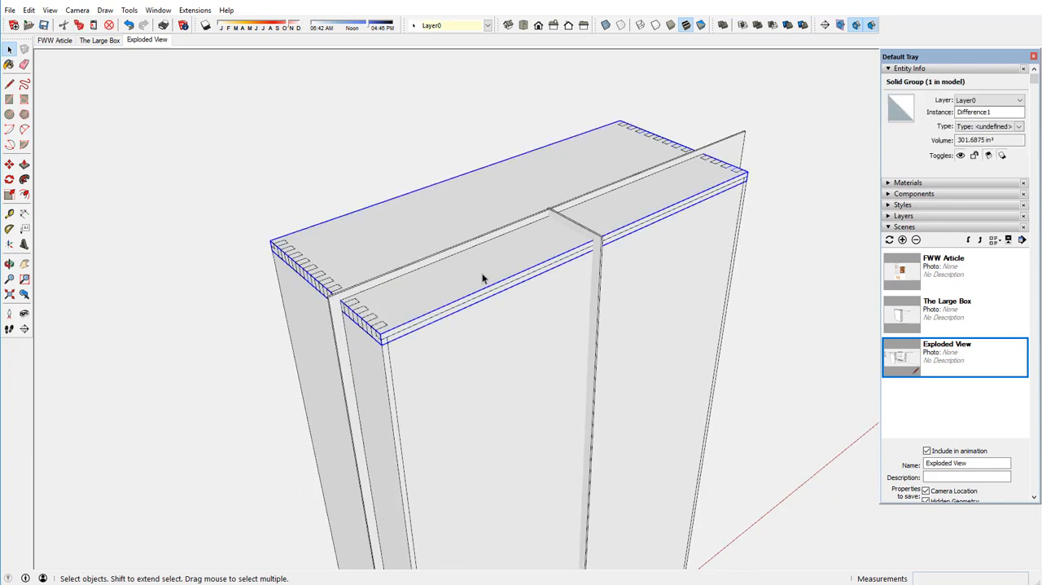
left_click(573, 230, "shift")
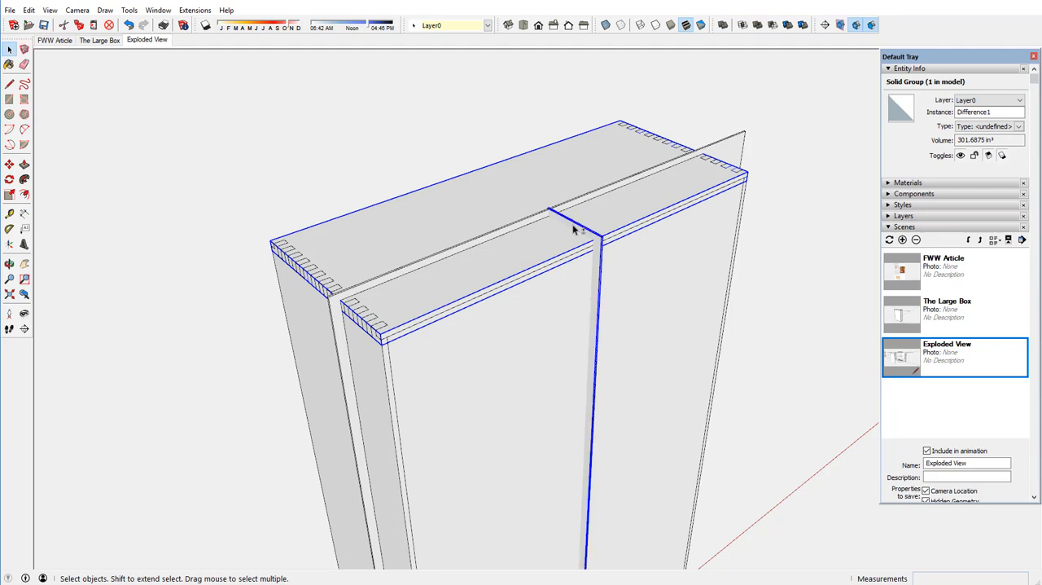
left_click(802, 25)
Split the box's front panel into two halves with the central upright slab.
scroll(501, 187, "down", 2)
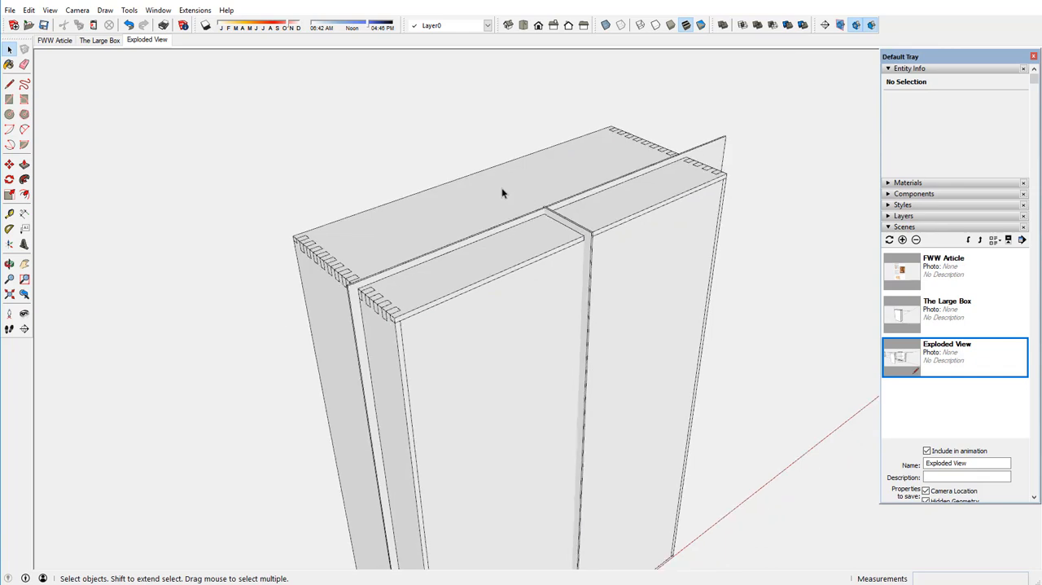
left_click(486, 319)
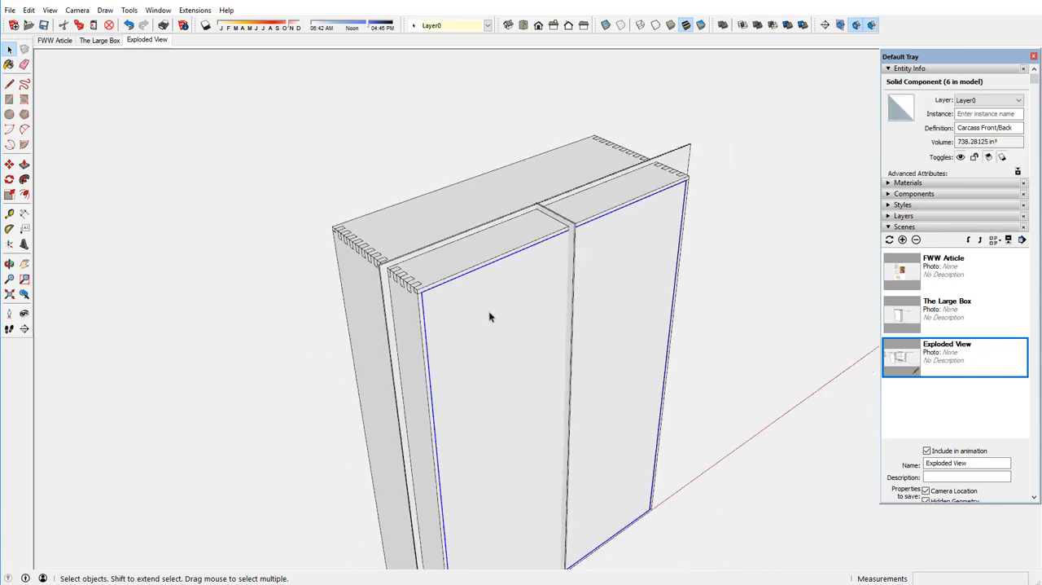
left_click(573, 248, "shift")
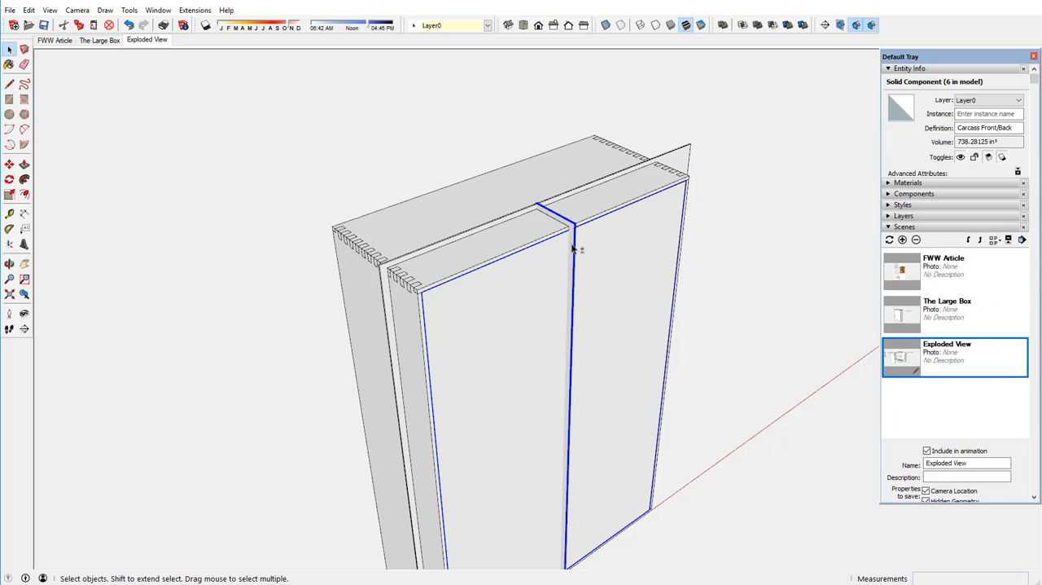
left_click(802, 25)
Move the top panel straight up about 6 7/8" and the left side panel outward along the red axis about 5 3/16".
scroll(528, 191, "down", 3)
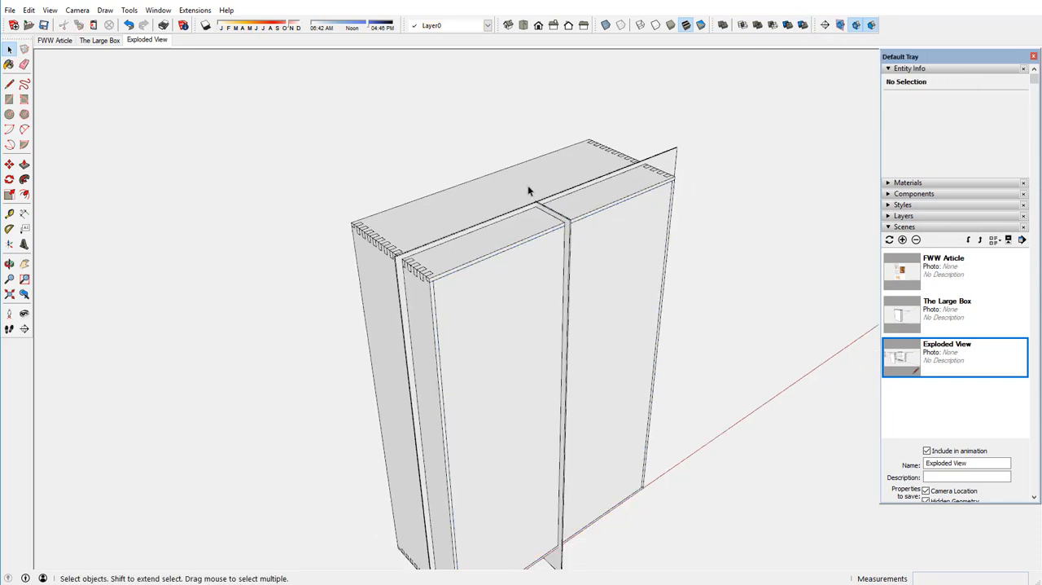
scroll(527, 191, "down", 1)
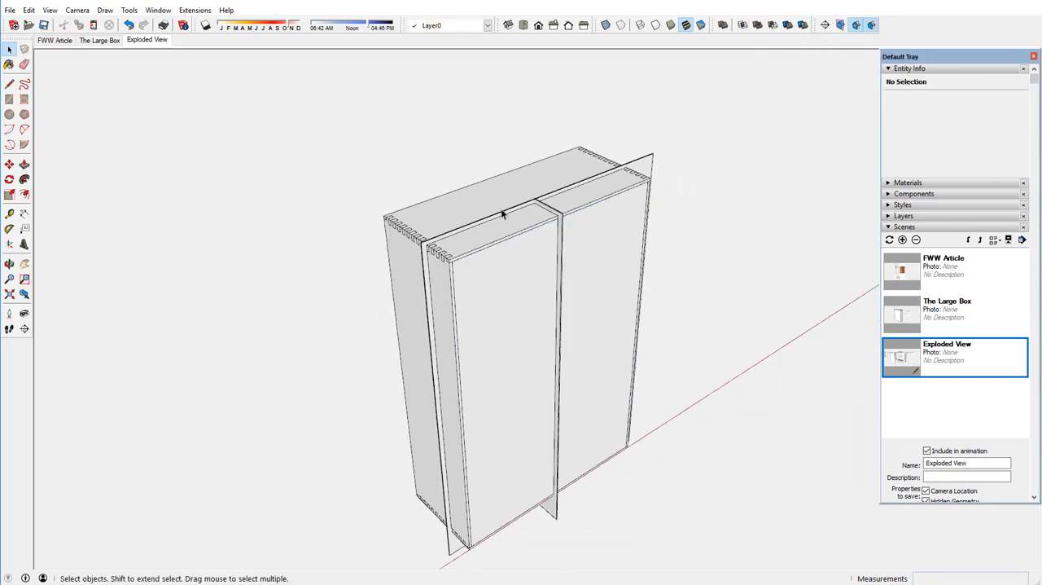
left_click(9, 164)
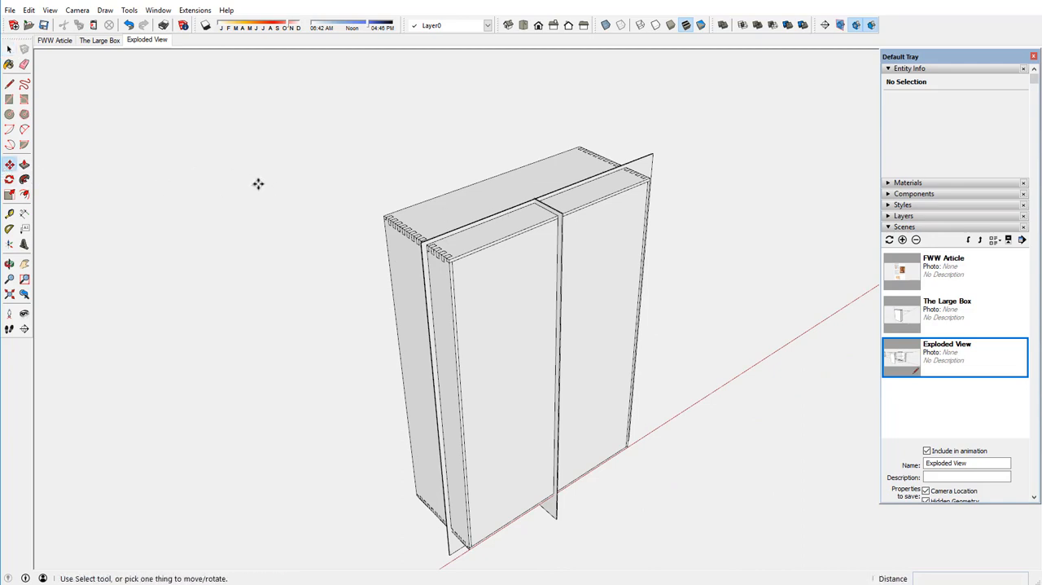
left_click(453, 192)
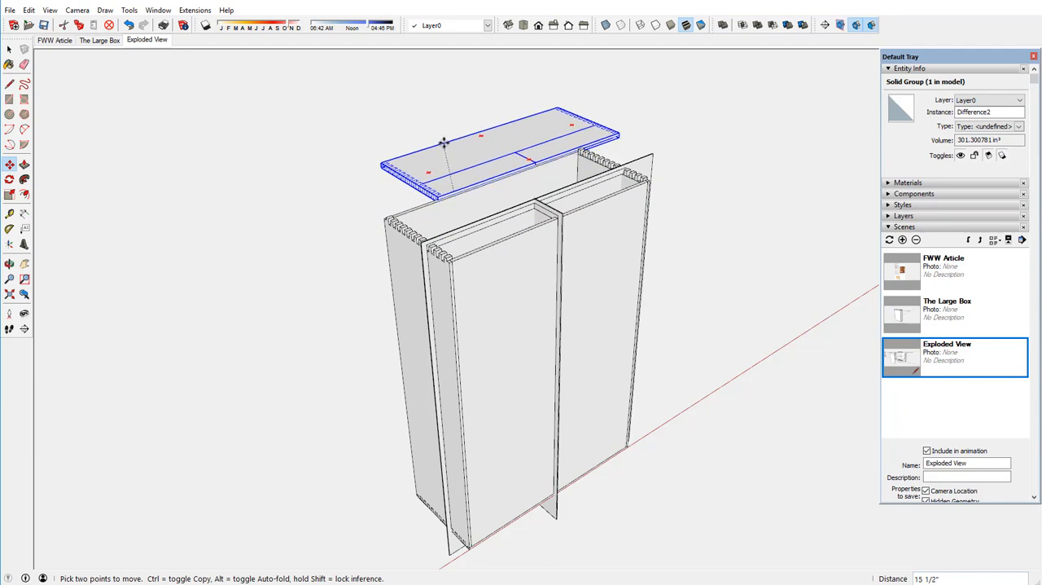
left_click(449, 140)
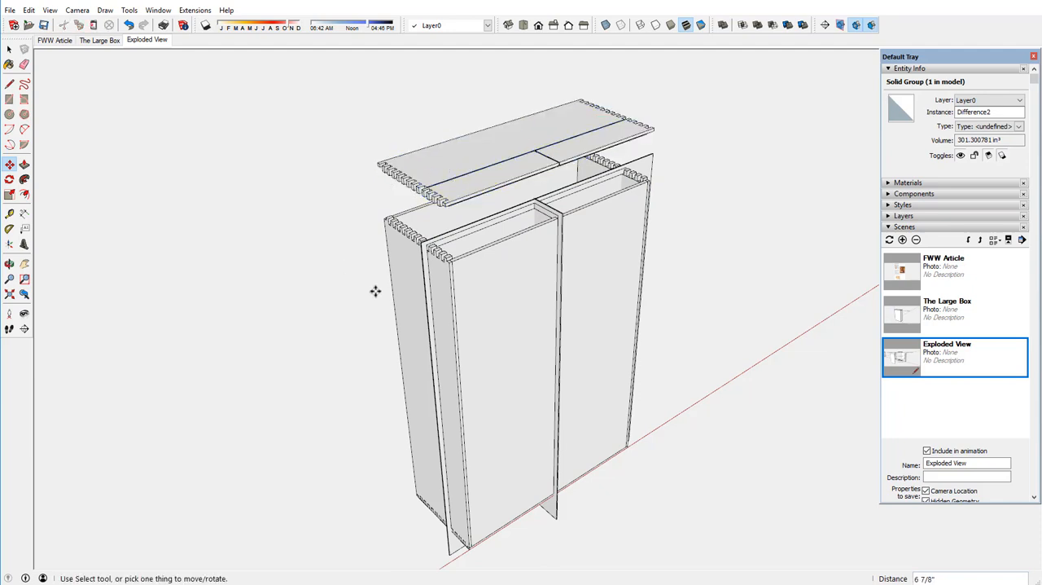
left_click(390, 297)
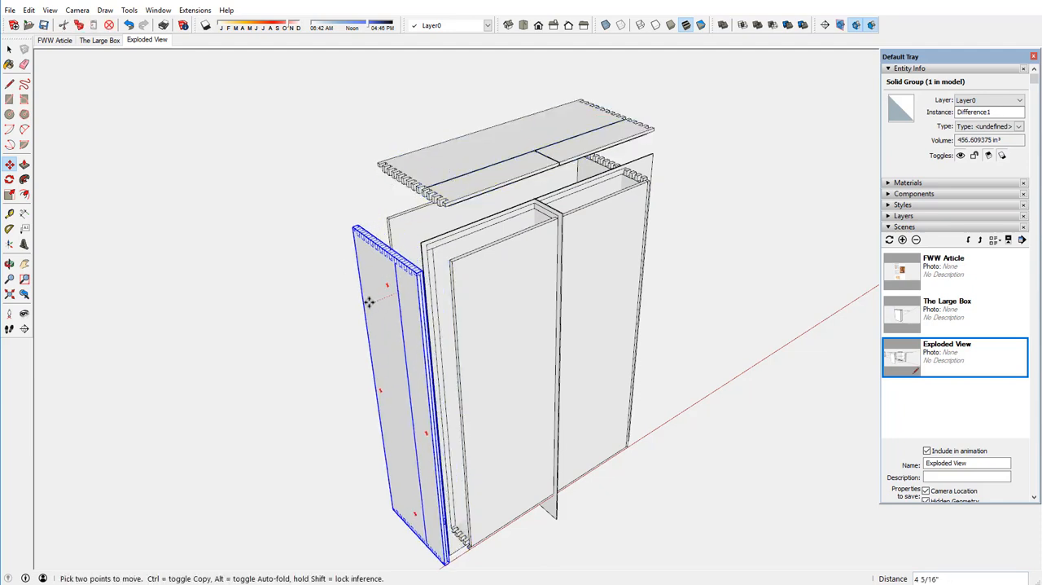
left_click(362, 303)
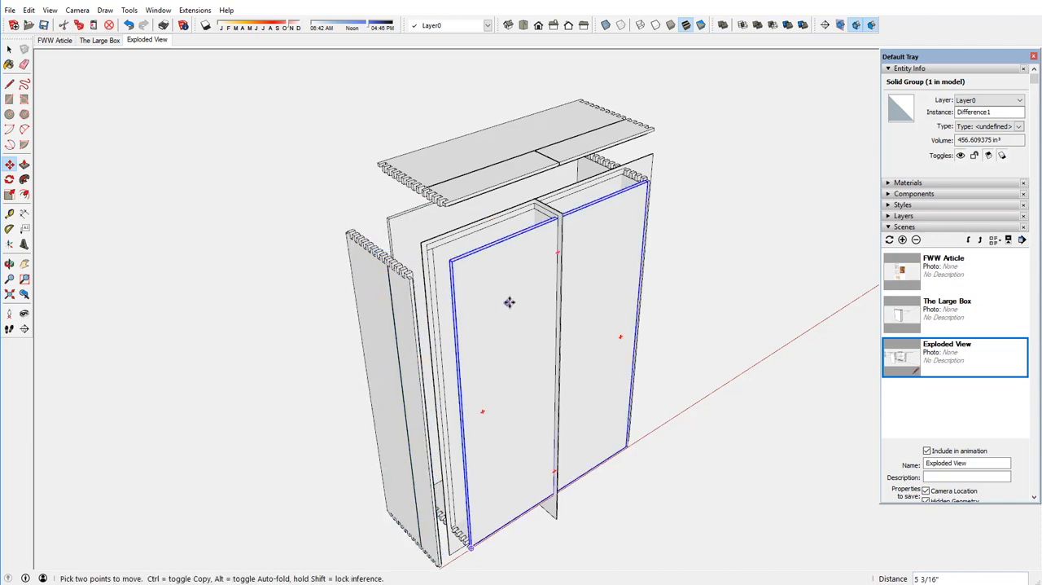
Move the divided front panel forward along the green axis about 6 1/2" from the box.
left_click(510, 301)
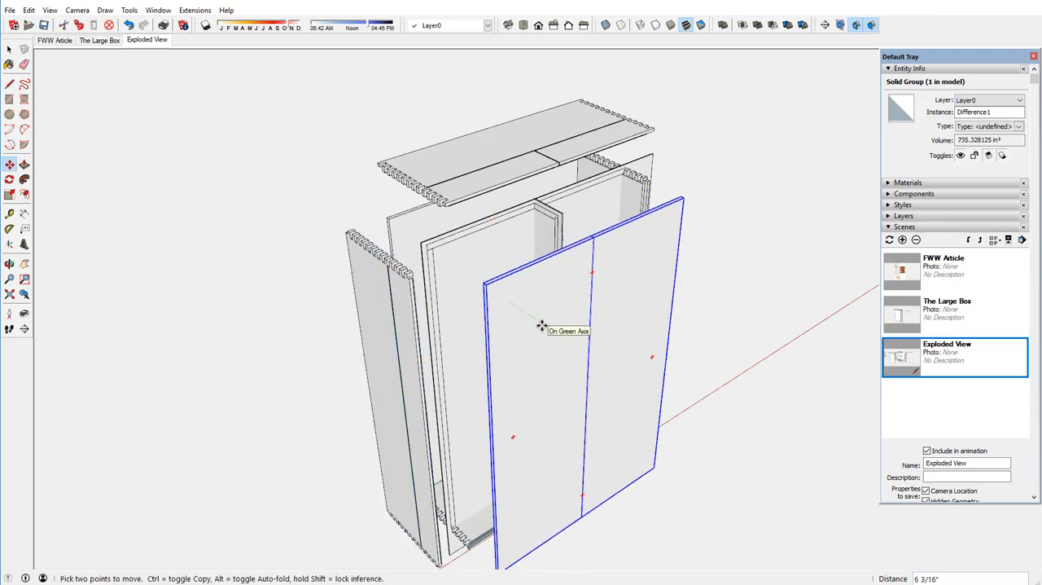
left_click(541, 326)
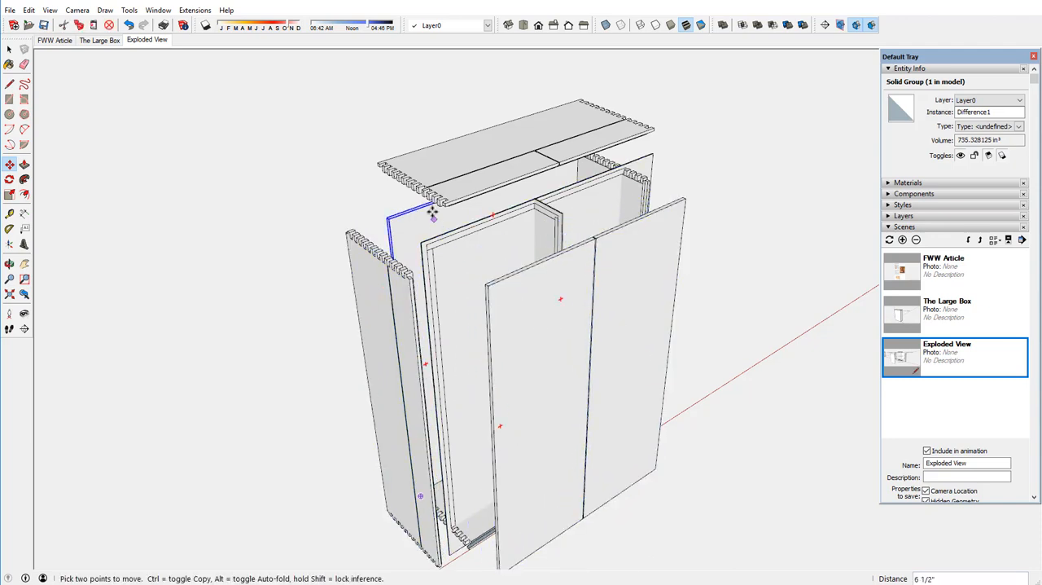
scroll(419, 174, "down", 1)
scroll(419, 173, "down", 2)
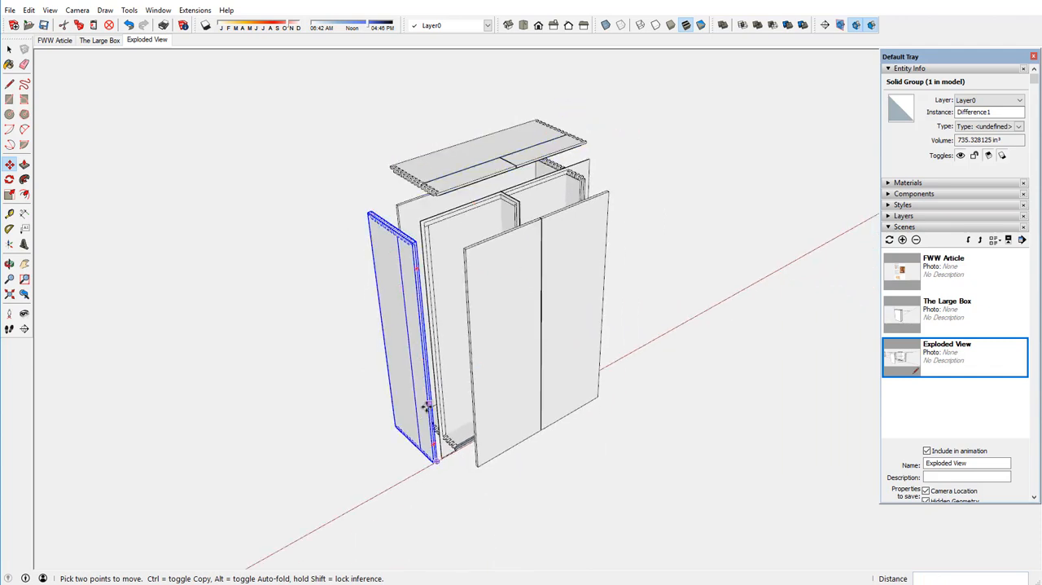
scroll(412, 405, "up", 1)
scroll(413, 404, "up", 1)
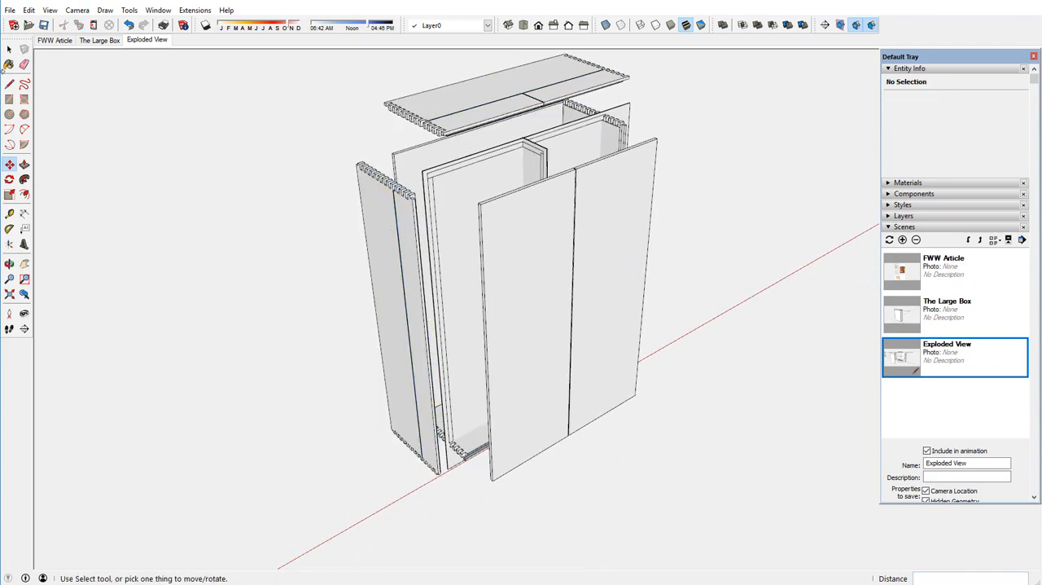
Explode the divided front panel's group into loose geometry.
left_click(8, 50)
left_click(517, 286)
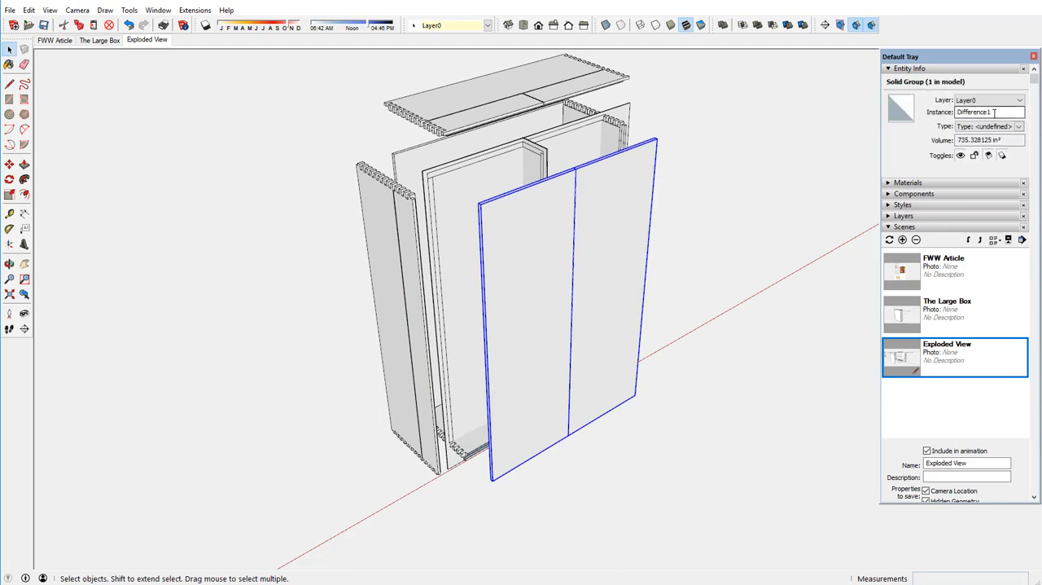
right_click(546, 236)
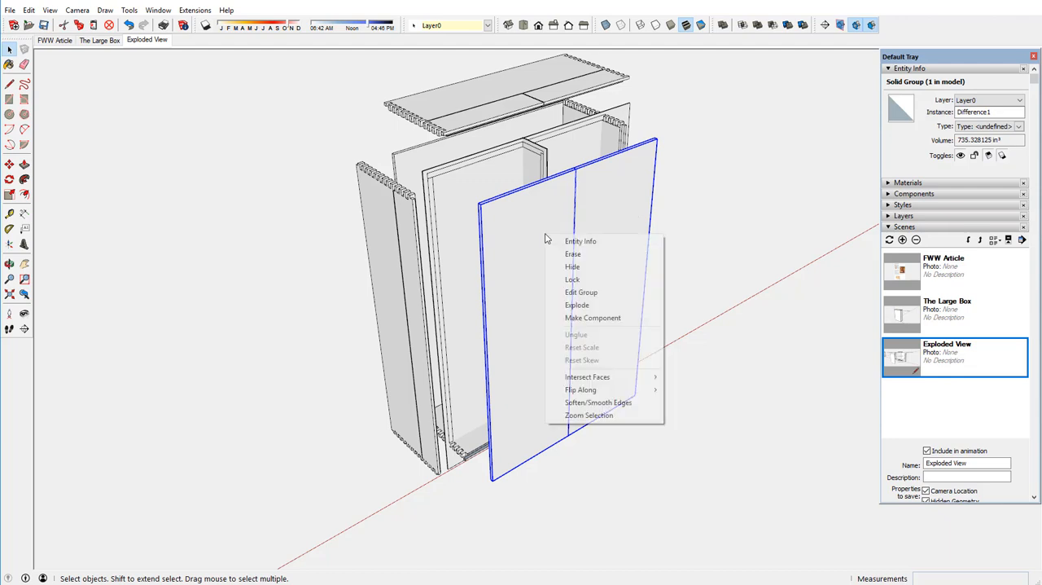
left_click(581, 306)
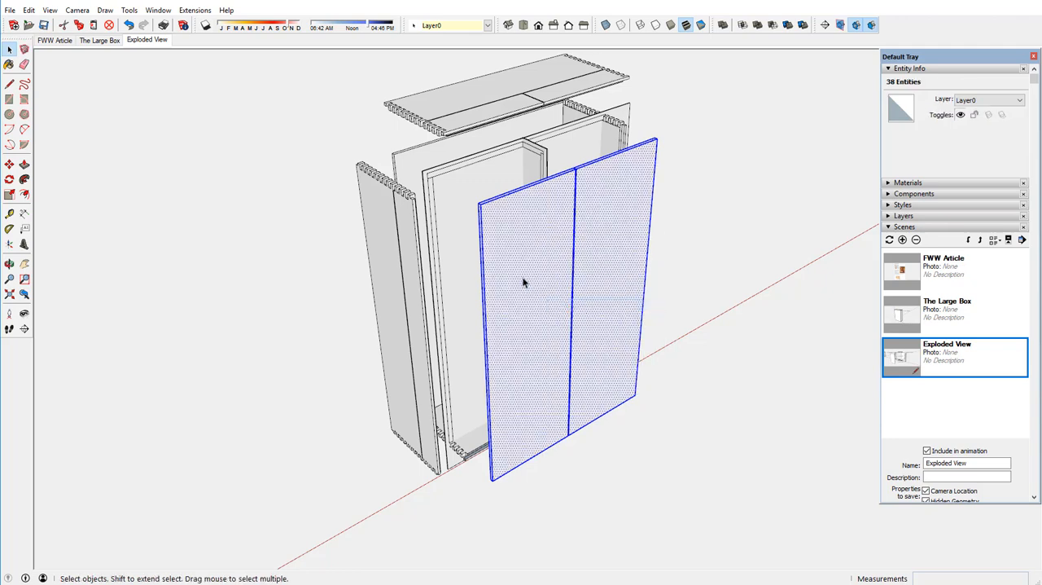
Select all connected geometry of the front panel's left half and make it a component named "Door Front".
left_click(524, 282)
triple_click(524, 279)
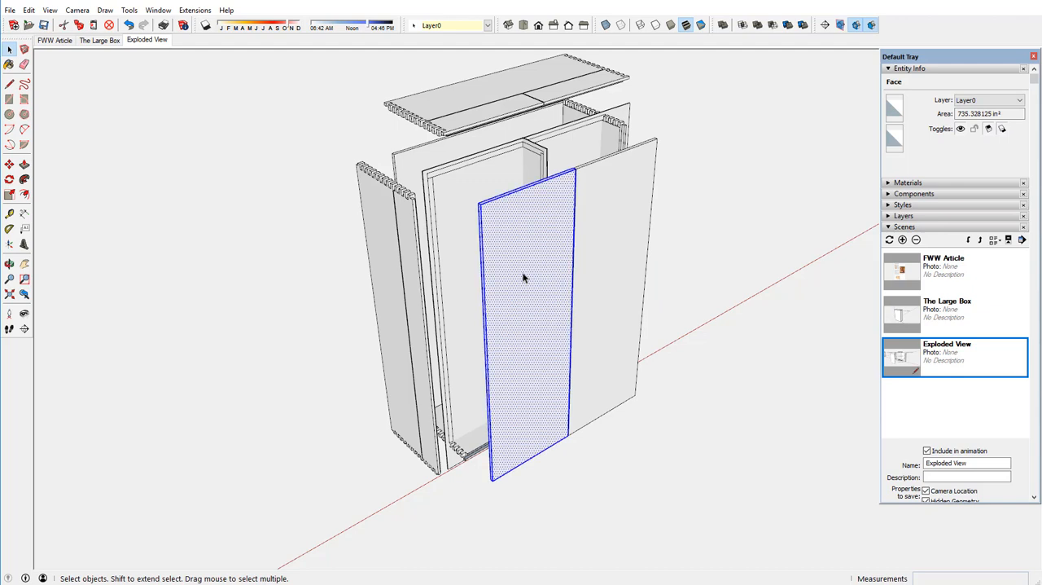
right_click(524, 278)
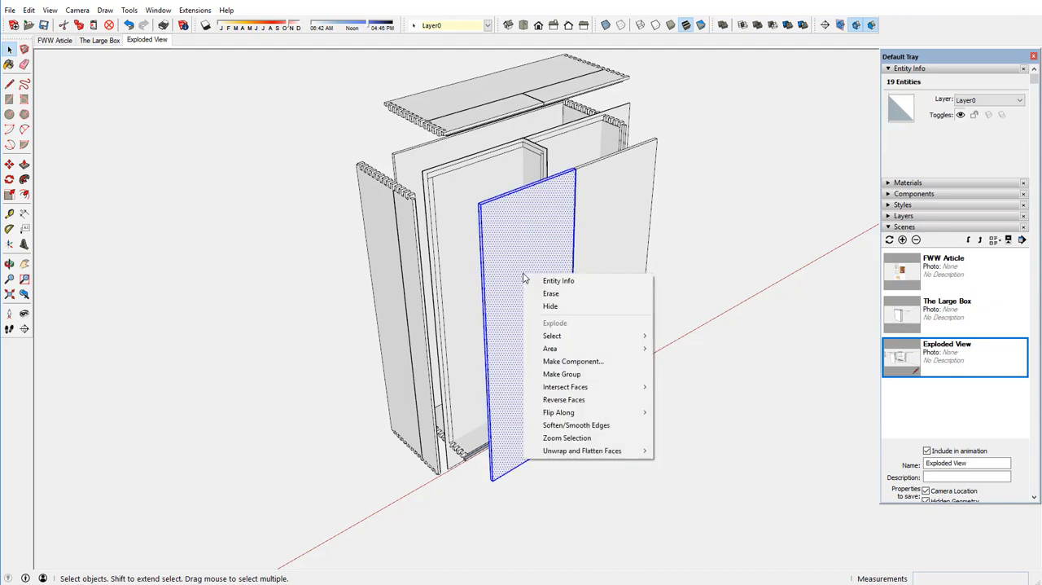
left_click(554, 364)
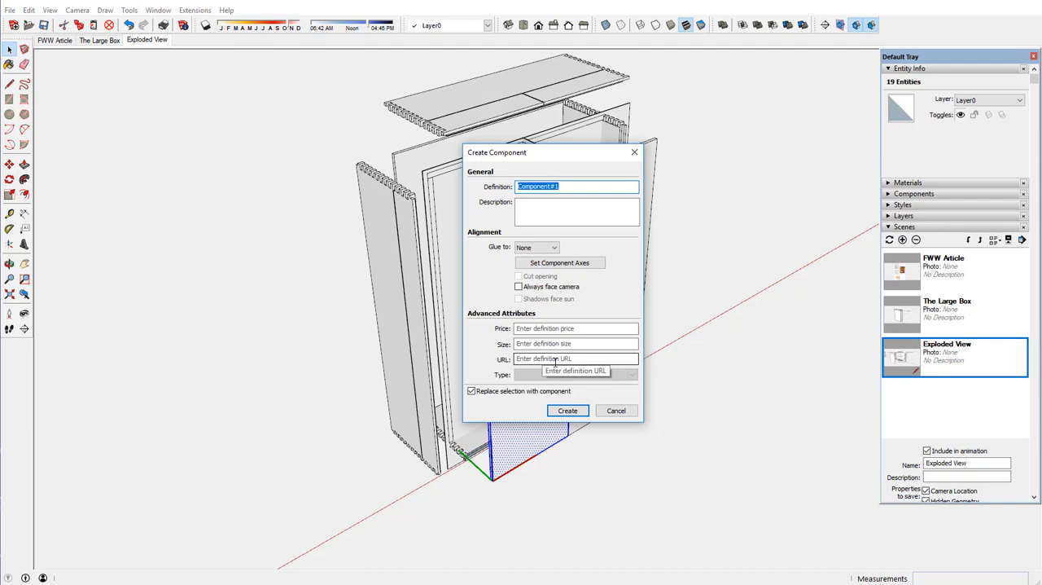
type("Door Front")
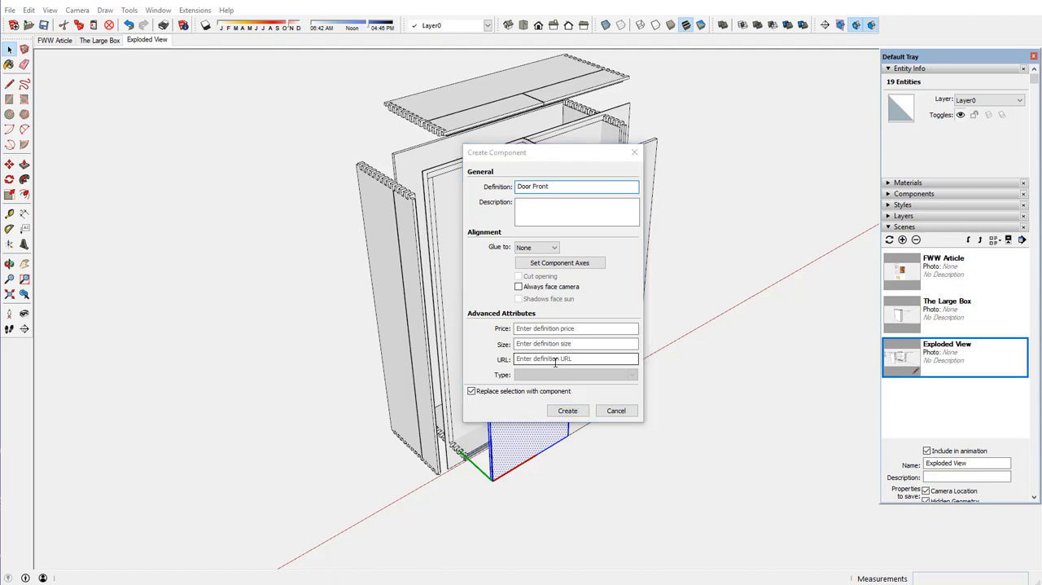
key("Return")
left_click(565, 316)
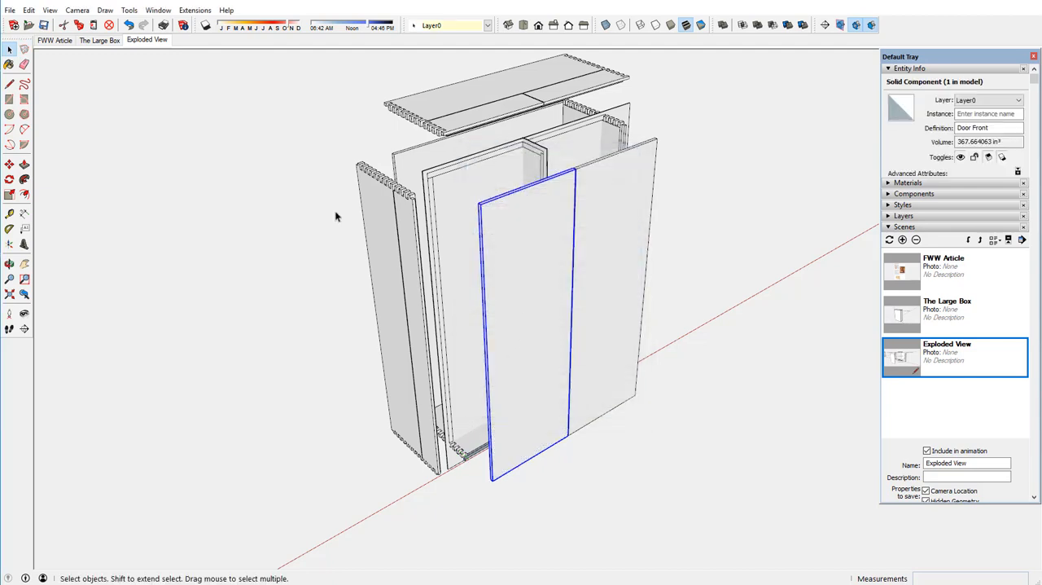
Erase the loose geometry of the front panel's right half, keeping the "Door Front" component.
left_click(10, 165)
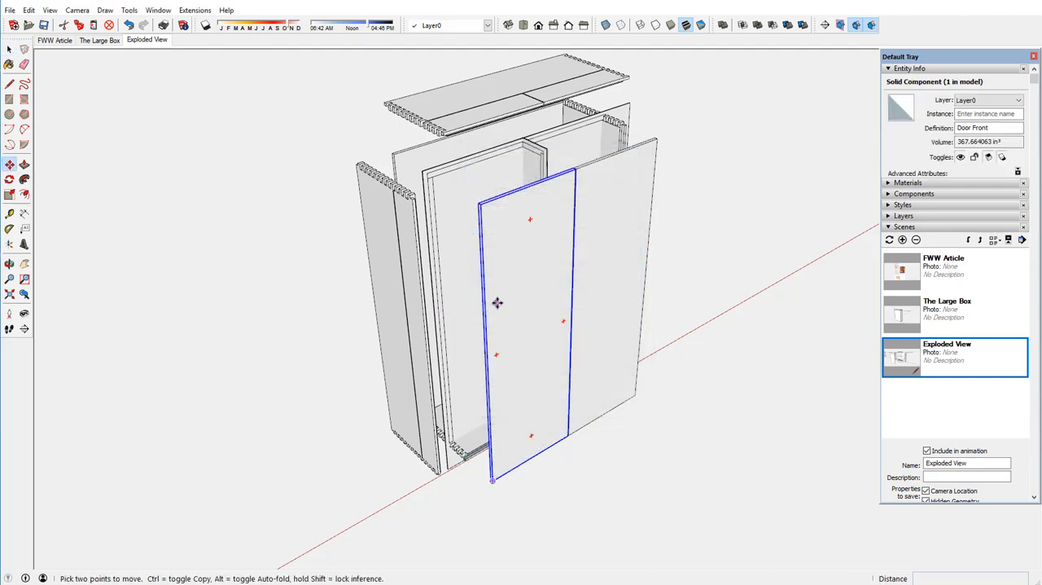
left_click(23, 65)
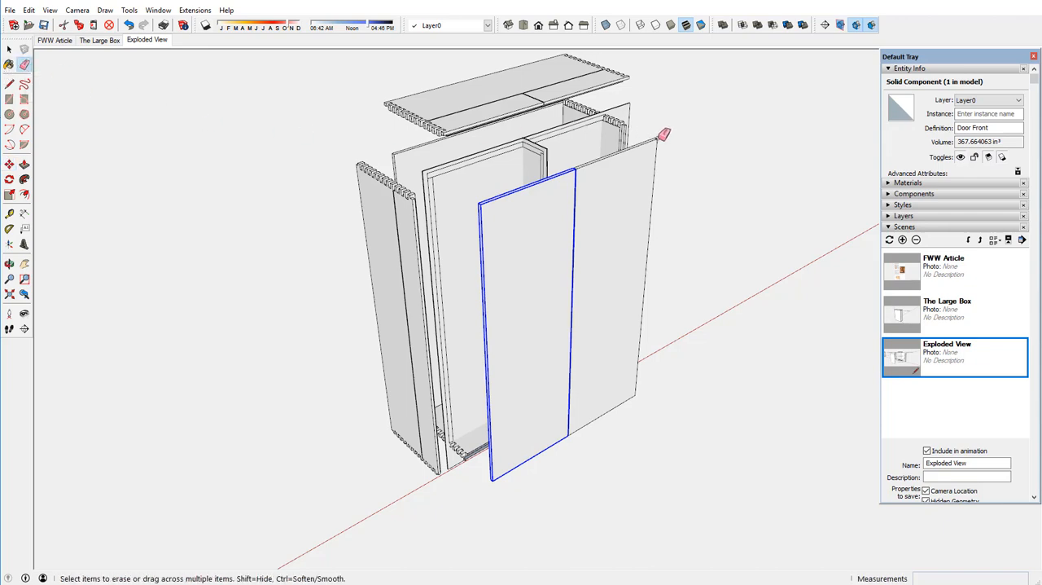
left_click_drag(659, 137, 656, 138)
left_click(633, 397)
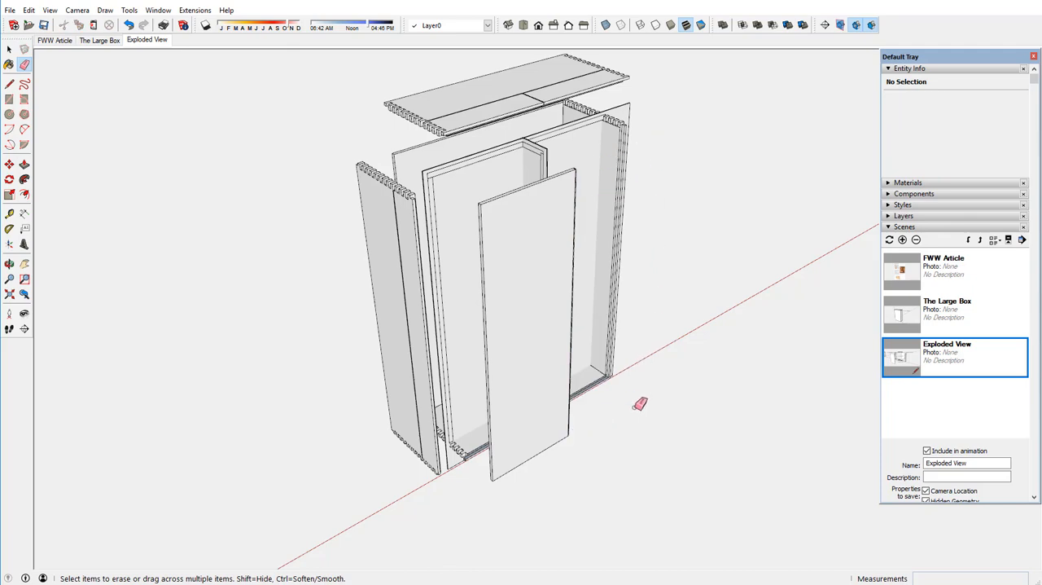
middle_click_drag(543, 351, 577, 345)
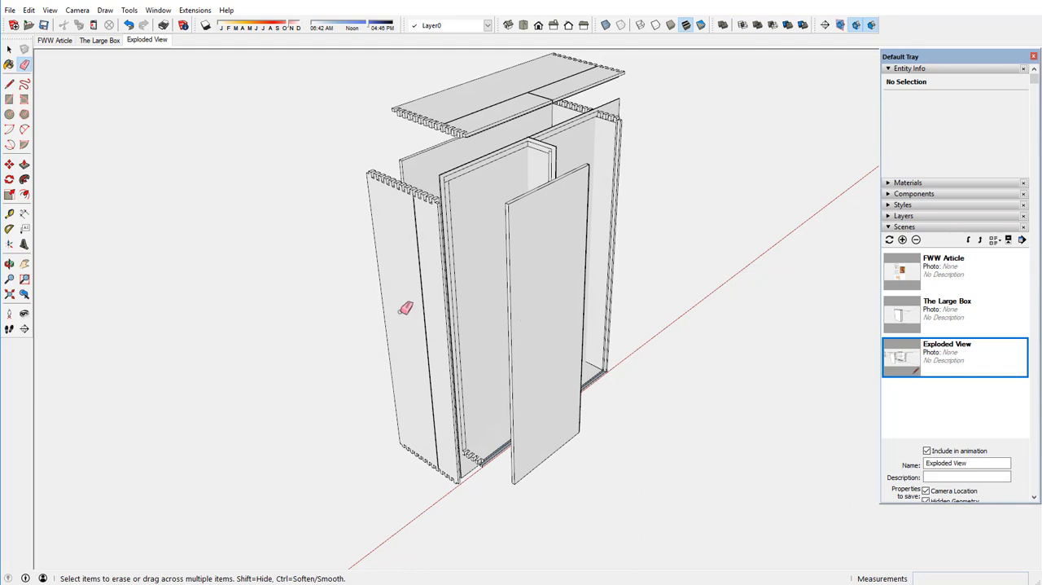
right_click(389, 238)
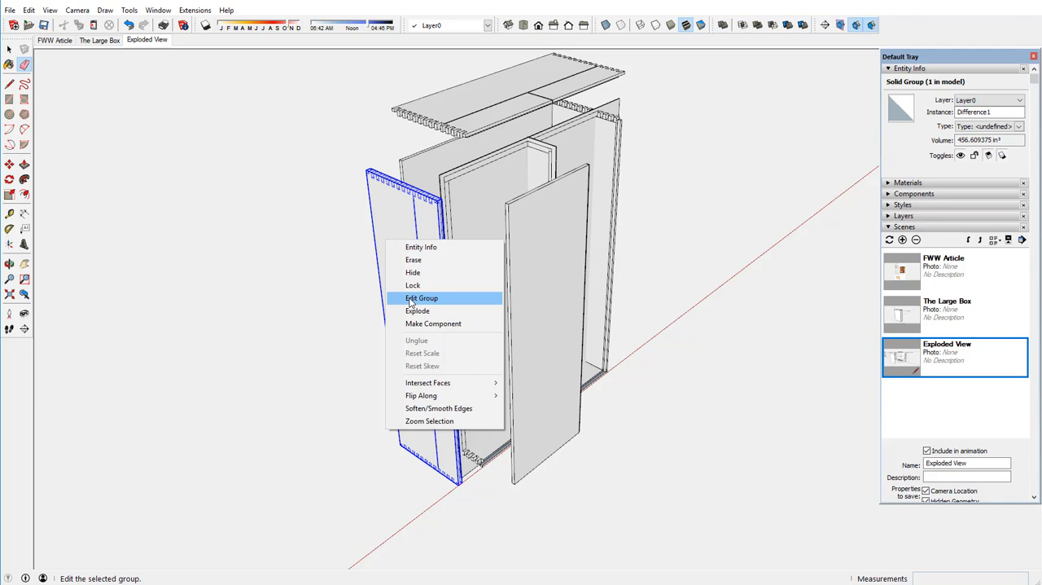
left_click(413, 299)
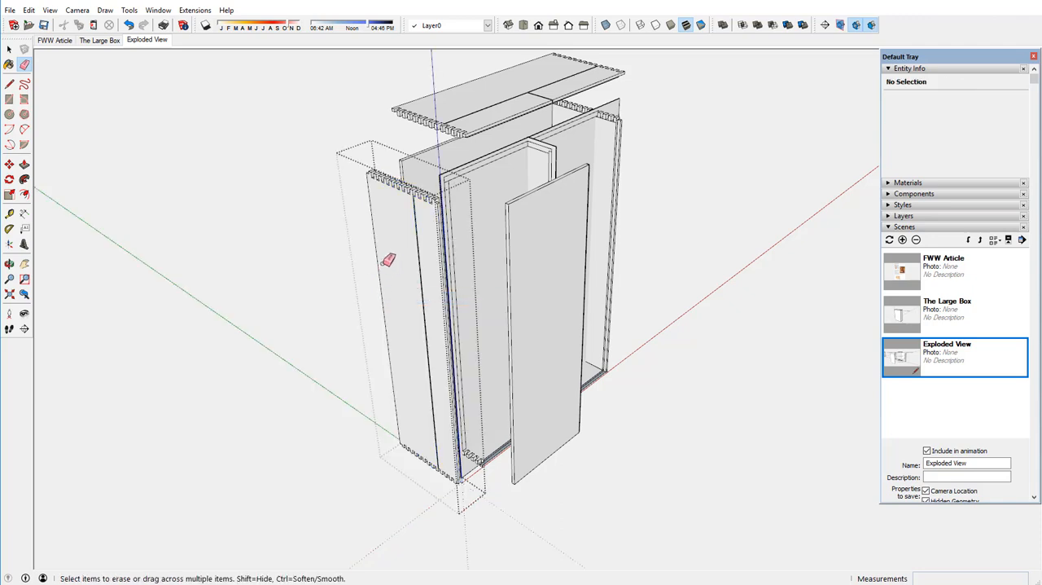
right_click(282, 213)
left_click(307, 225)
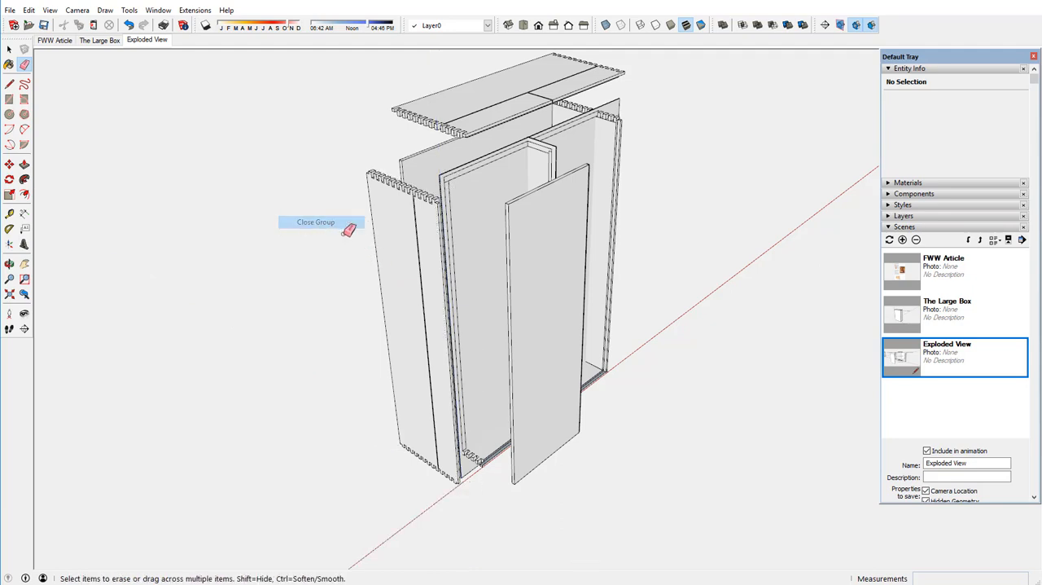
Explode the left side panel's group and make its wide rear part a component named "Side", replacing the existing definition.
right_click(392, 220)
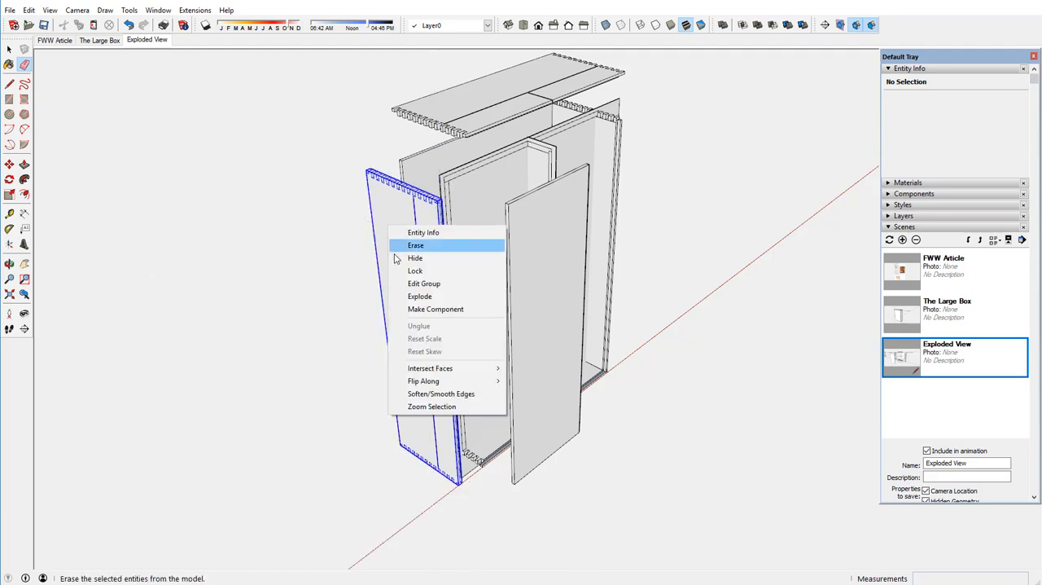
left_click(415, 297)
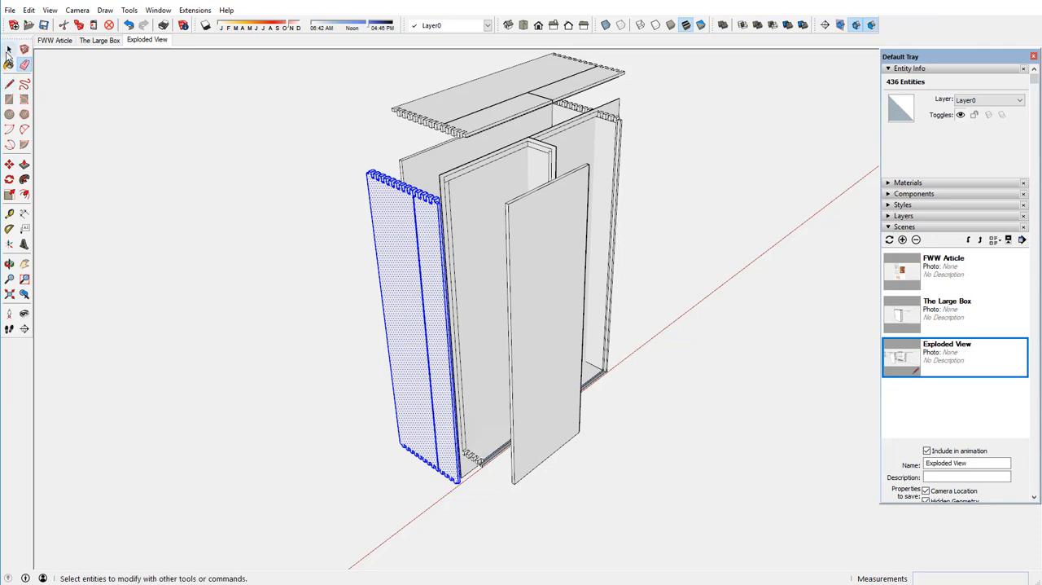
left_click(394, 257)
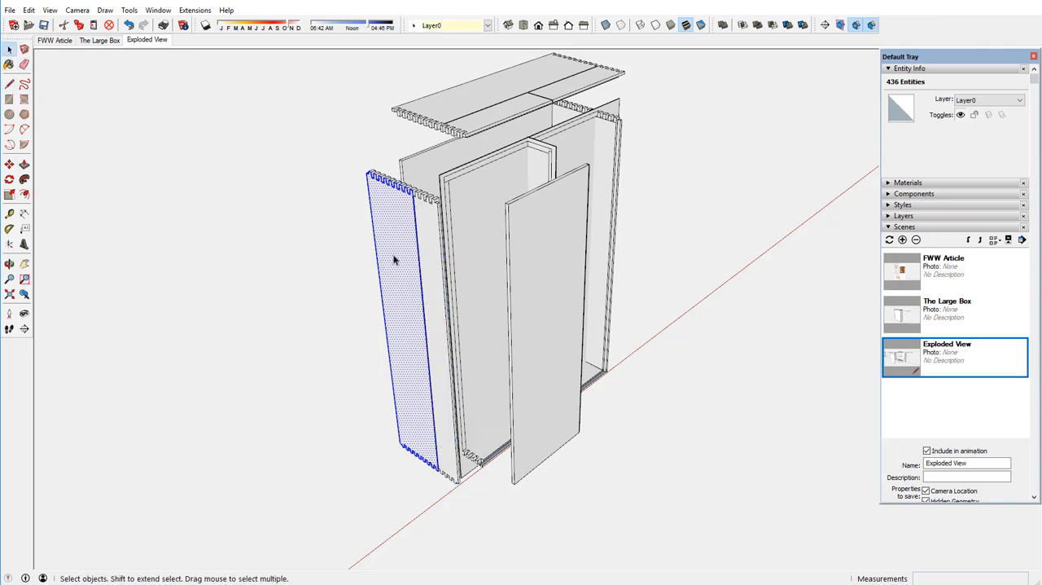
mouse_move(397, 265)
middle_mouse_down()
mouse_move(435, 255)
mouse_move(379, 260)
middle_mouse_up()
right_click(385, 257)
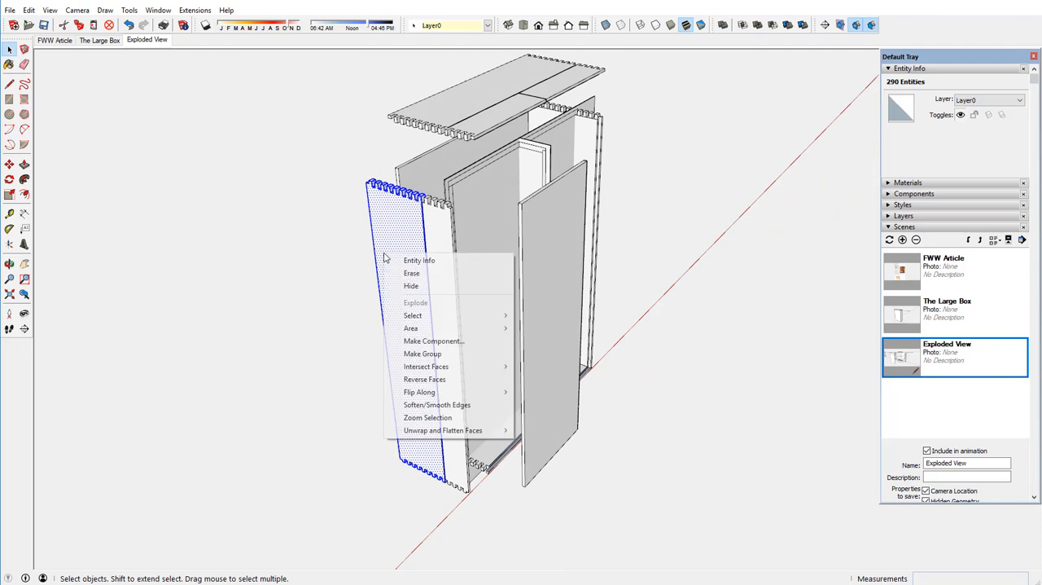
left_click(416, 341)
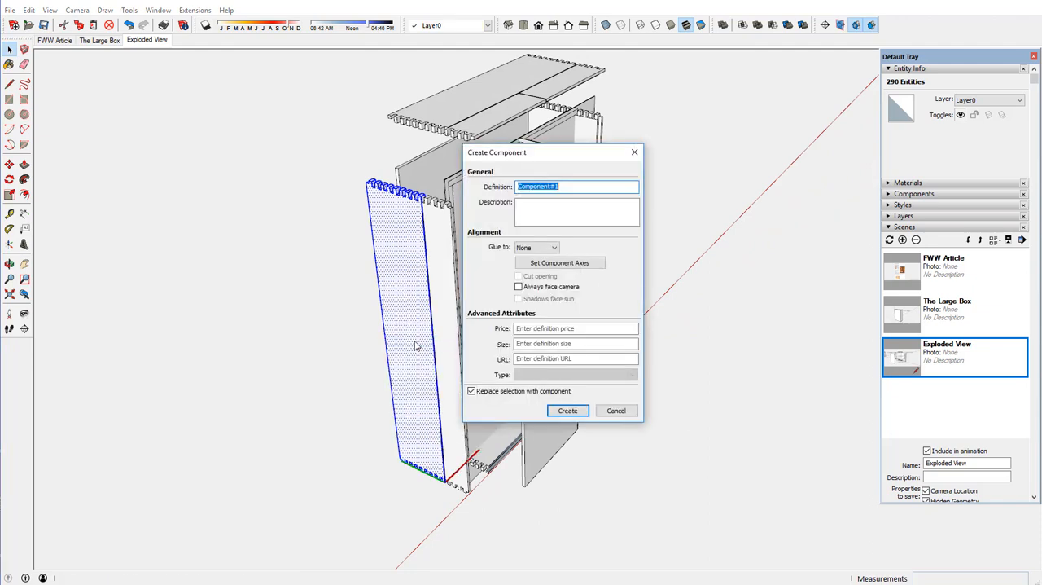
type("Side")
key("Return")
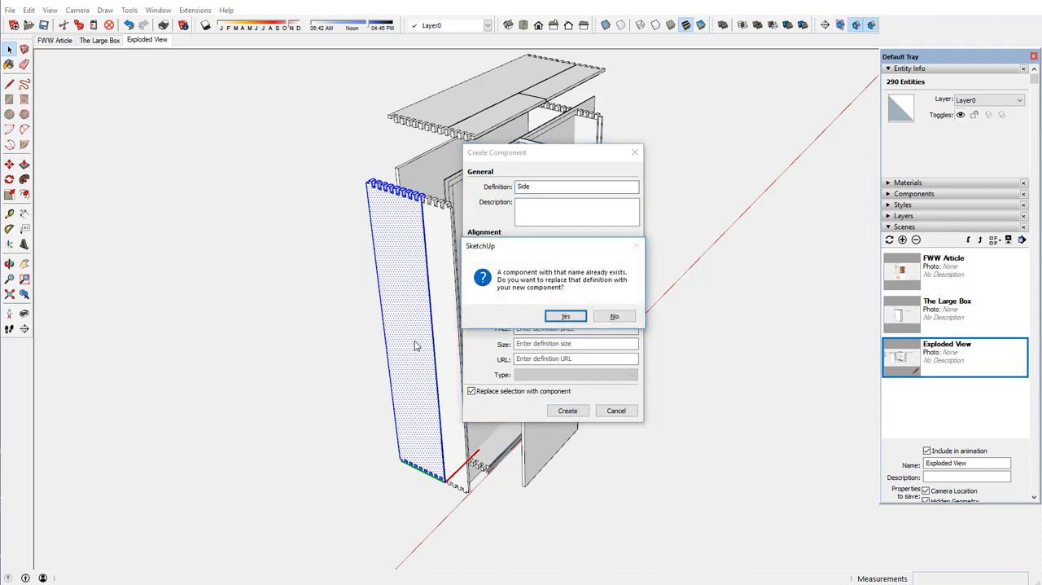
left_click(551, 316)
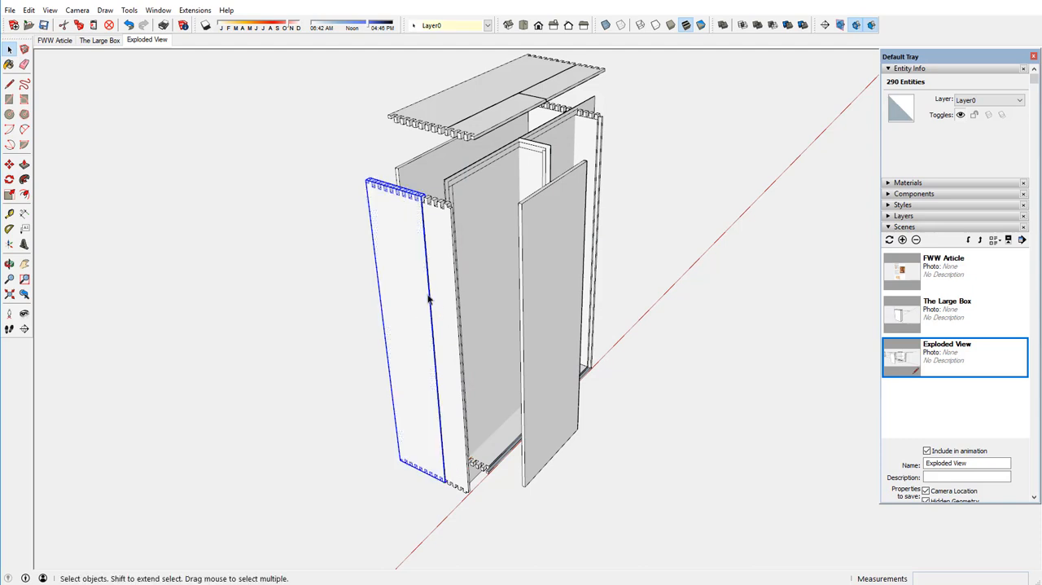
Make the left side panel's narrow front strip a component named "Door Side", replacing the existing definition of that name.
left_click(449, 254)
key("x")
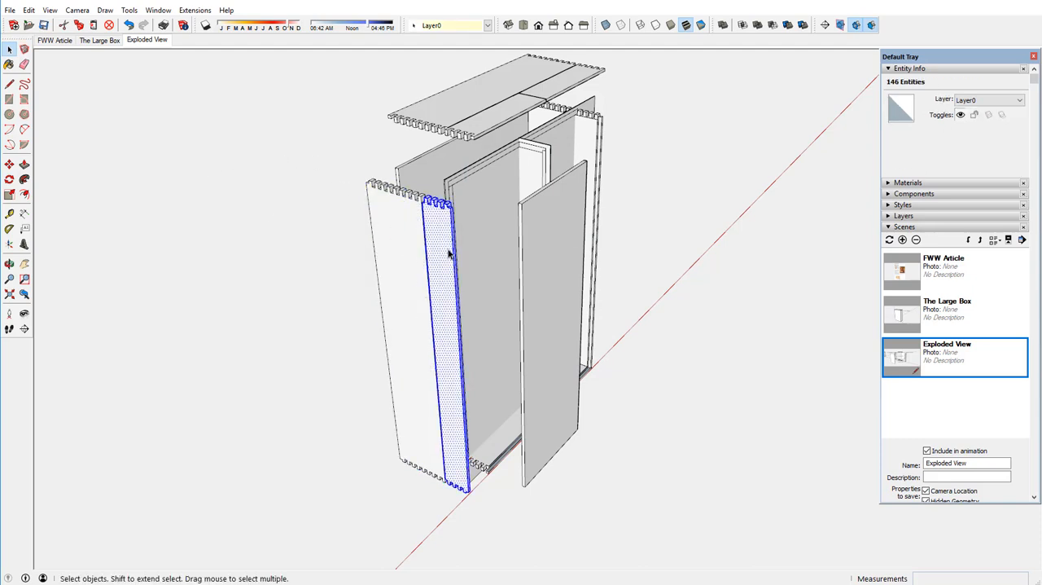
right_click(449, 254)
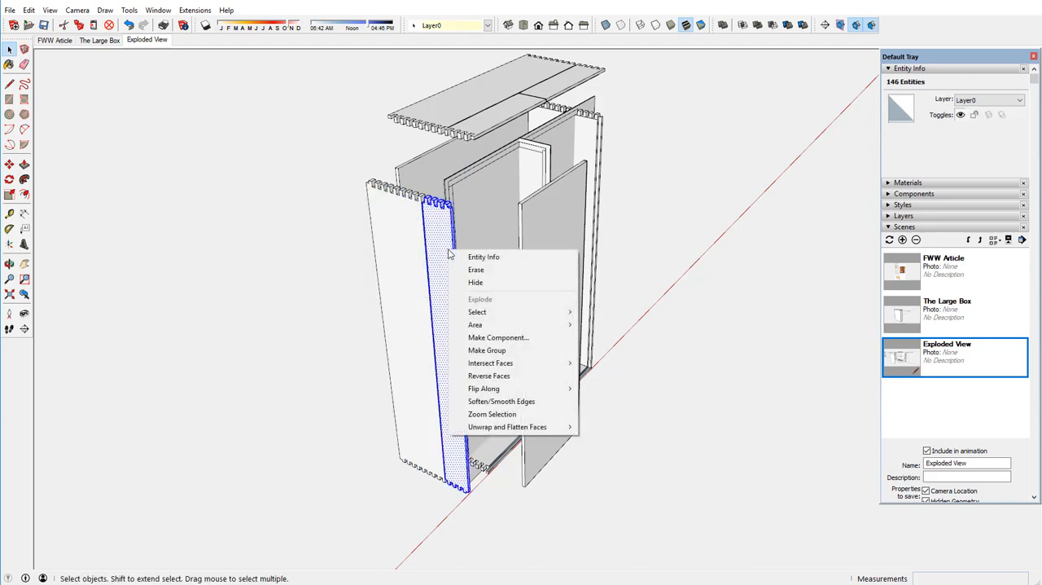
left_click(497, 337)
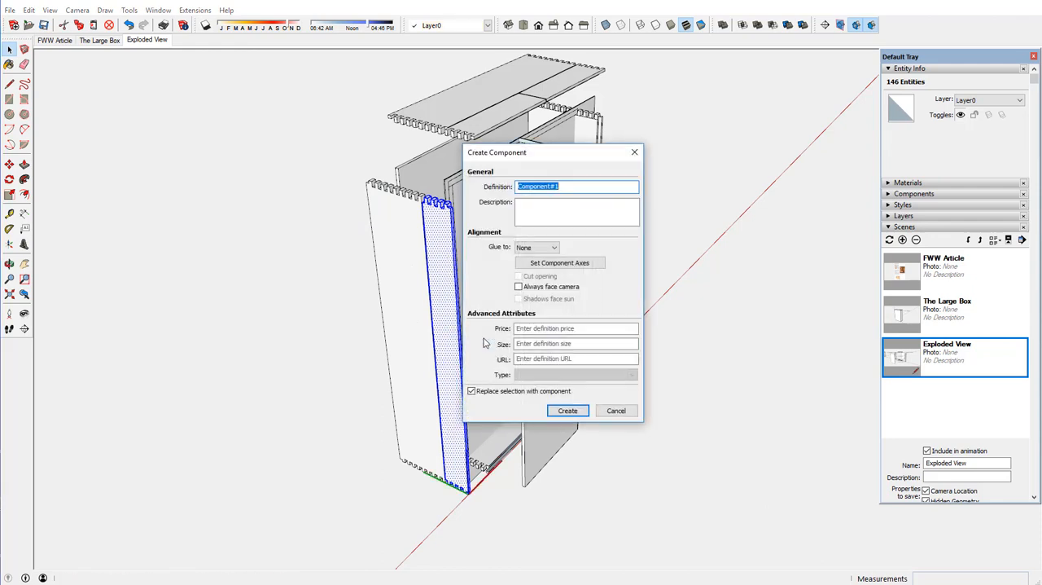
type("Door Side")
key("Return")
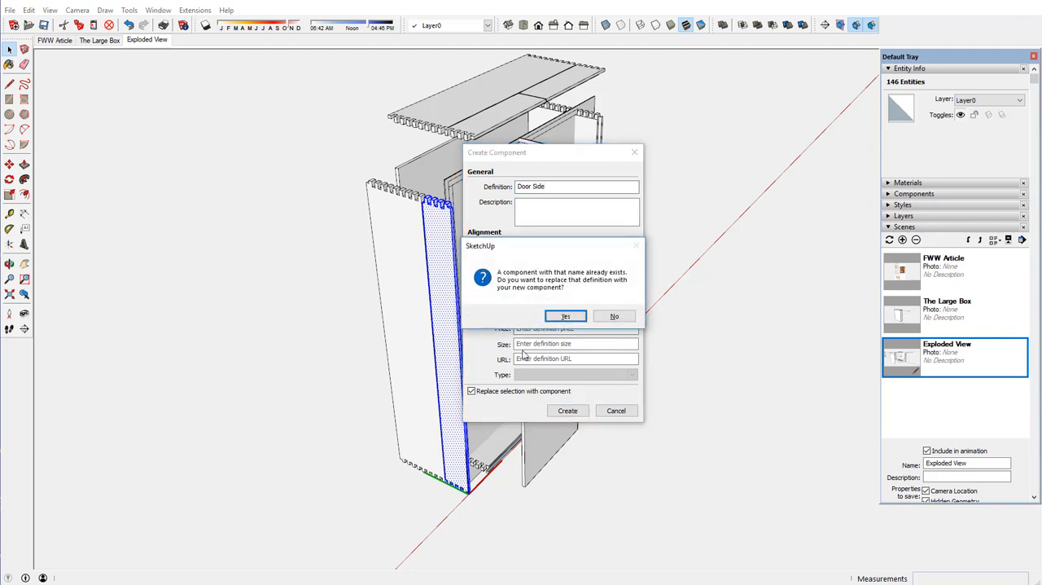
left_click(567, 317)
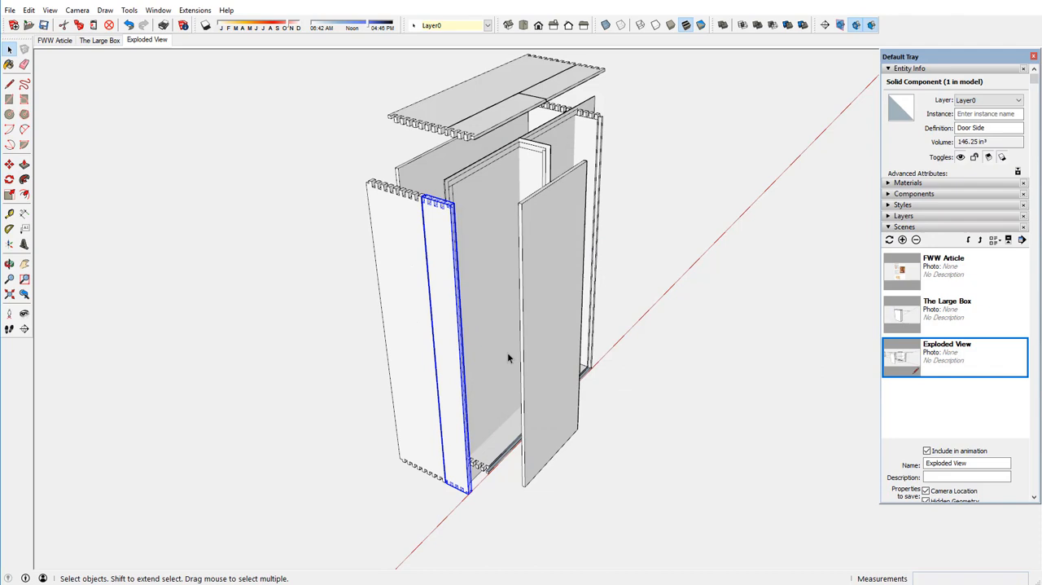
middle_click_drag(474, 364, 423, 394)
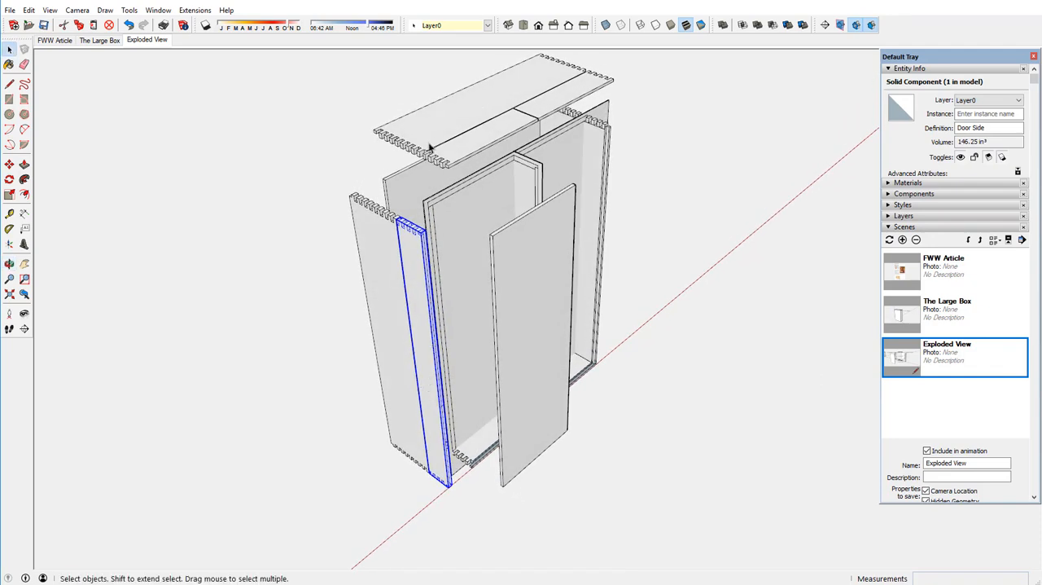
left_click(368, 222)
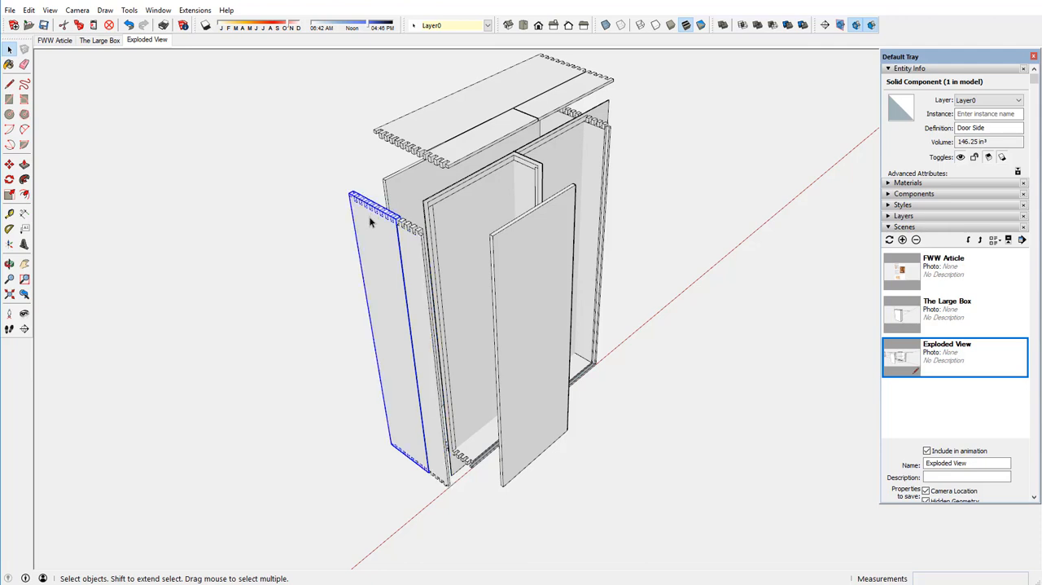
left_click(410, 249)
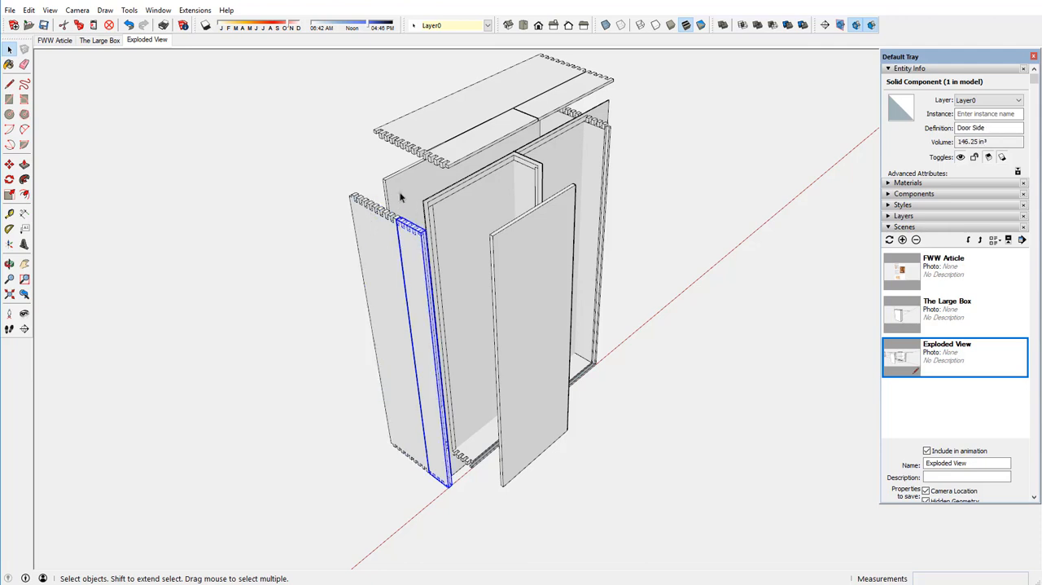
Explode the divided top panel's group into loose geometry.
left_click(480, 99)
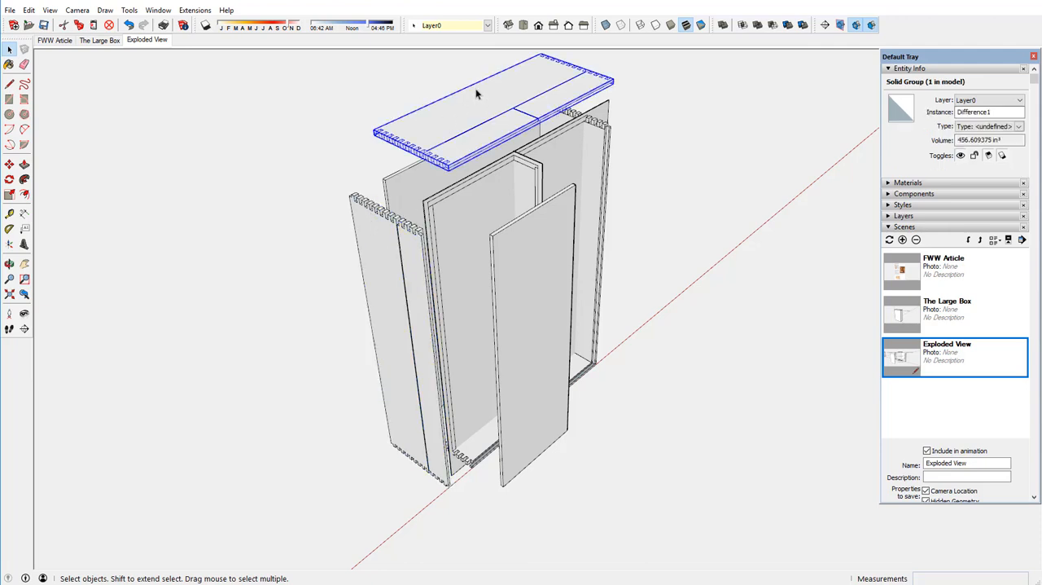
scroll(478, 88, "up", 2)
scroll(480, 87, "up", 1)
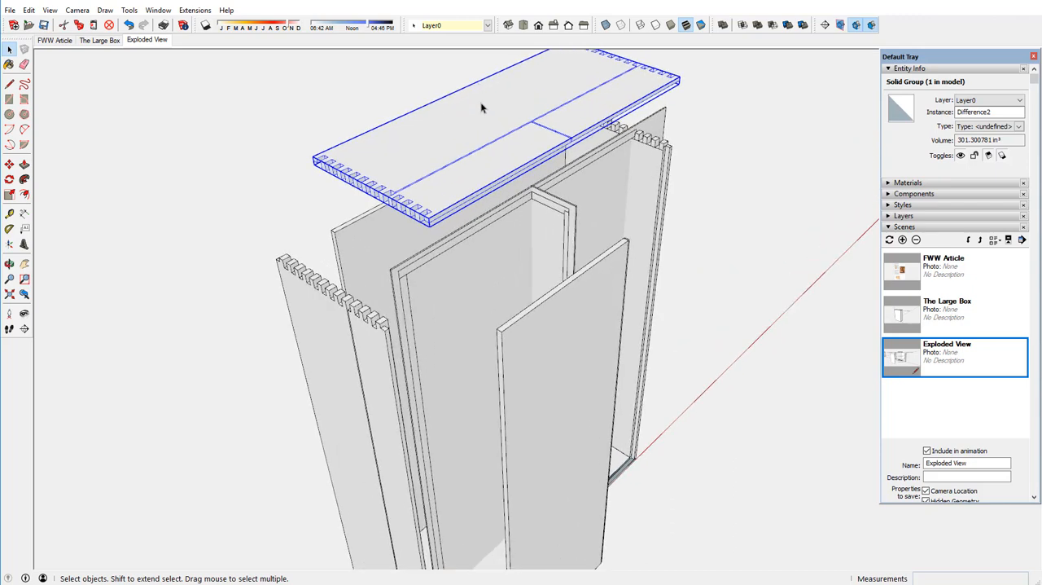
right_click(431, 168)
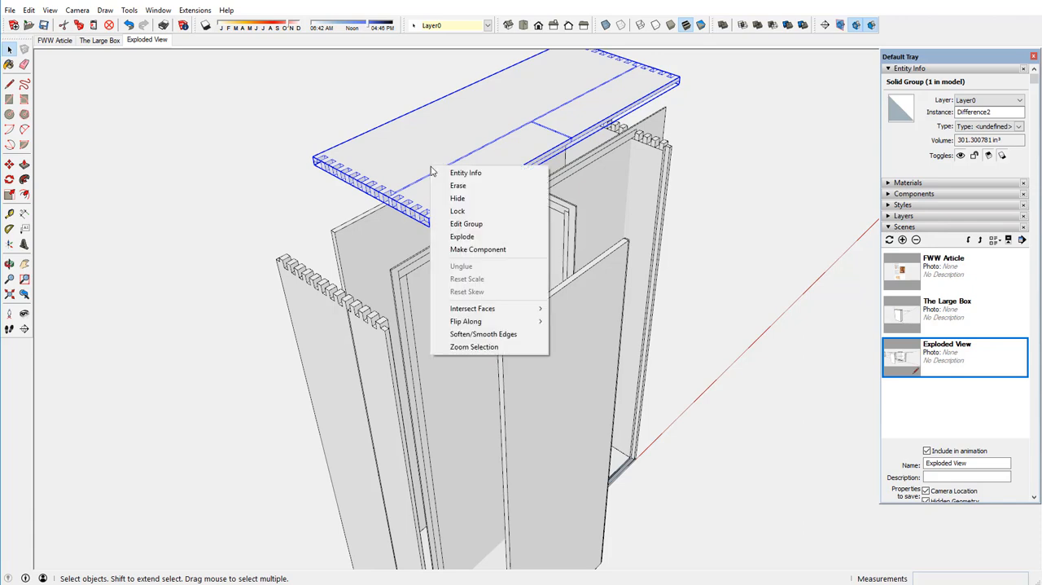
left_click(463, 237)
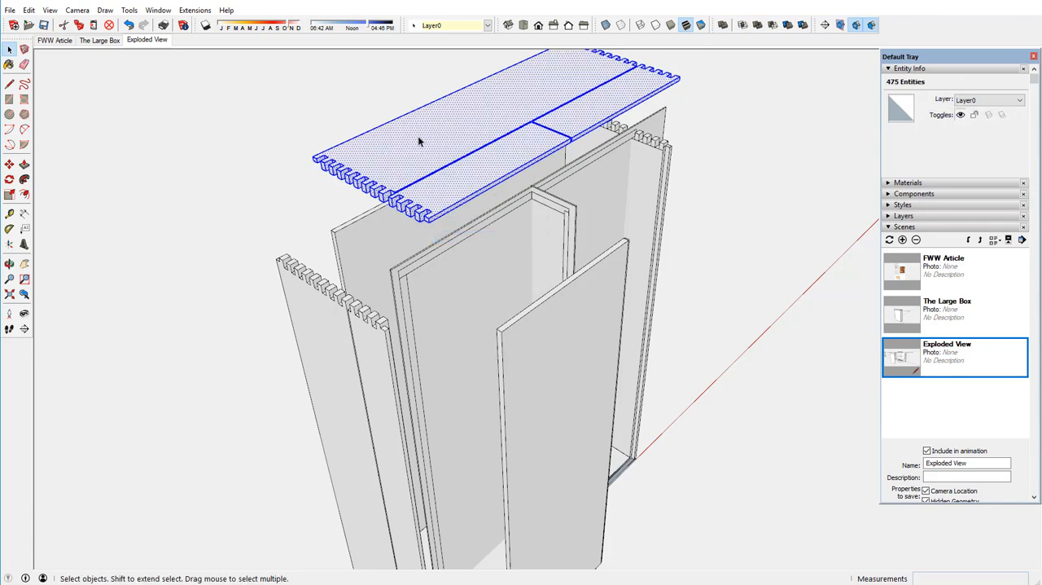
Select all connected geometry of the top panel's wide rear part and make it a component named "Top/Bottom", replacing the existing definition.
triple_click(419, 141)
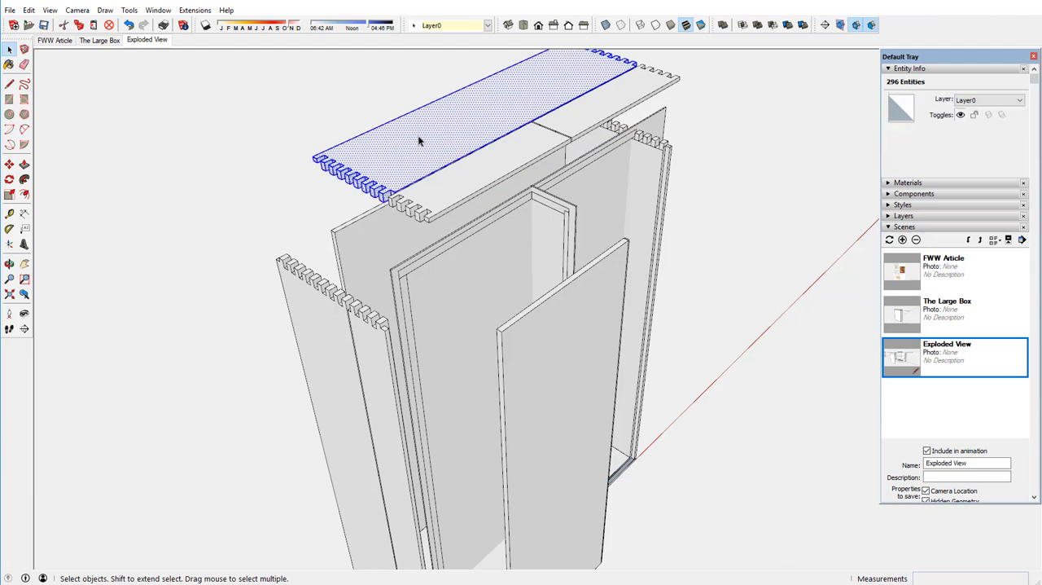
right_click(419, 141)
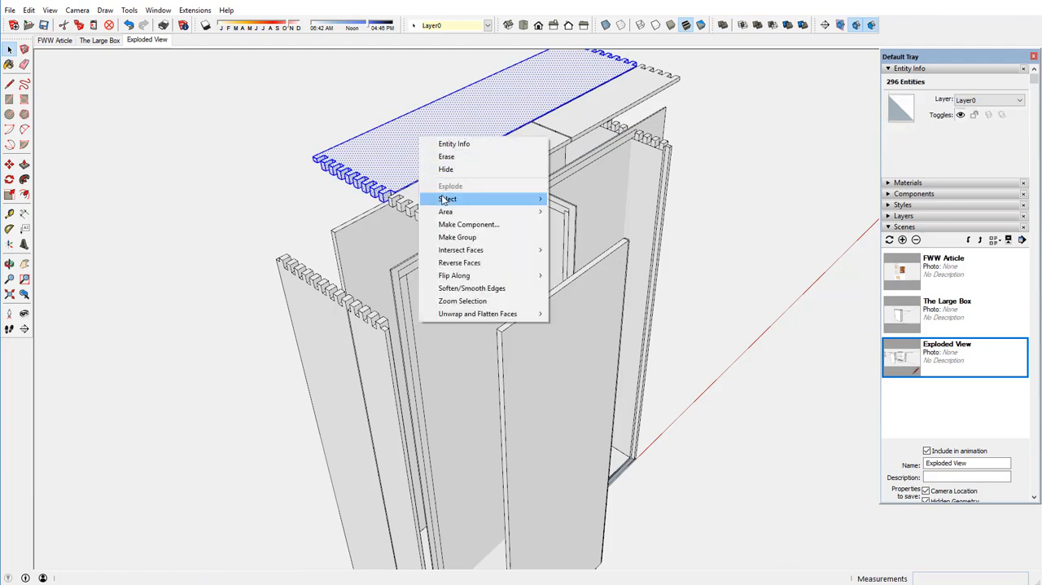
left_click(453, 224)
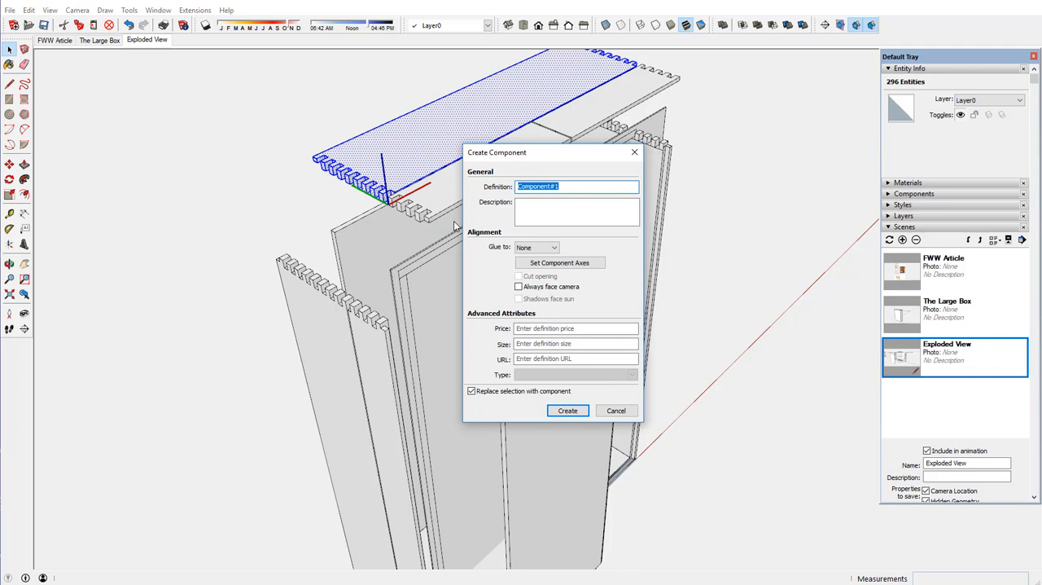
type("Top/Bottom")
key("Return")
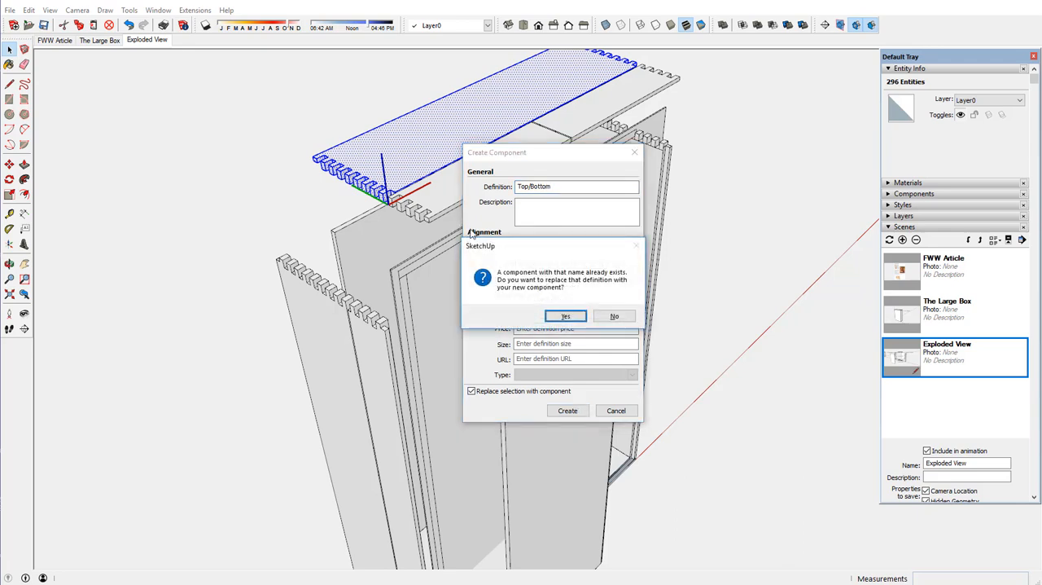
left_click(562, 315)
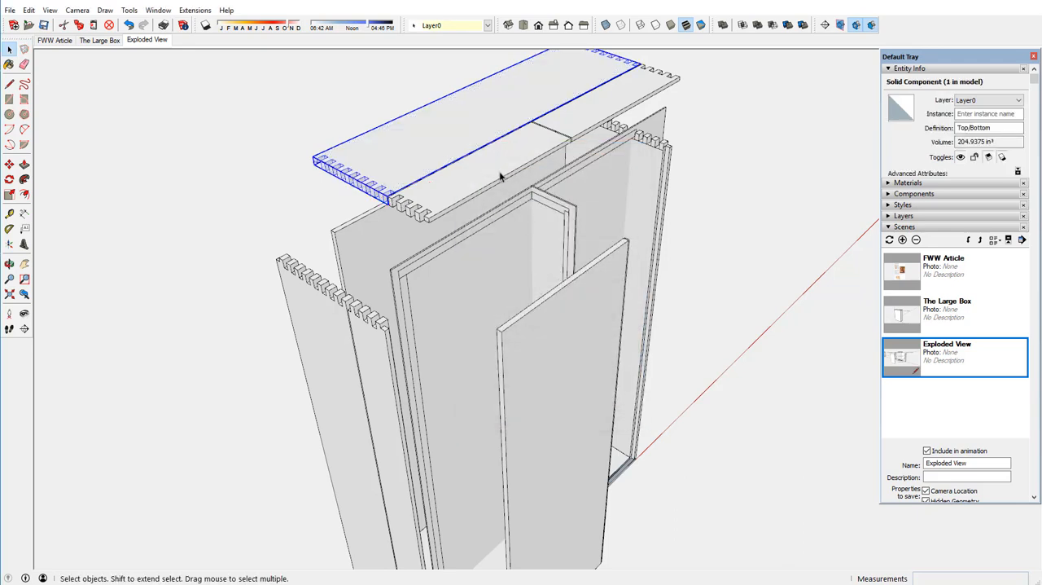
Make the top panel's front strip beside the left side panel a component named "Door Top/Bottom", replacing the existing definition.
left_click(497, 175)
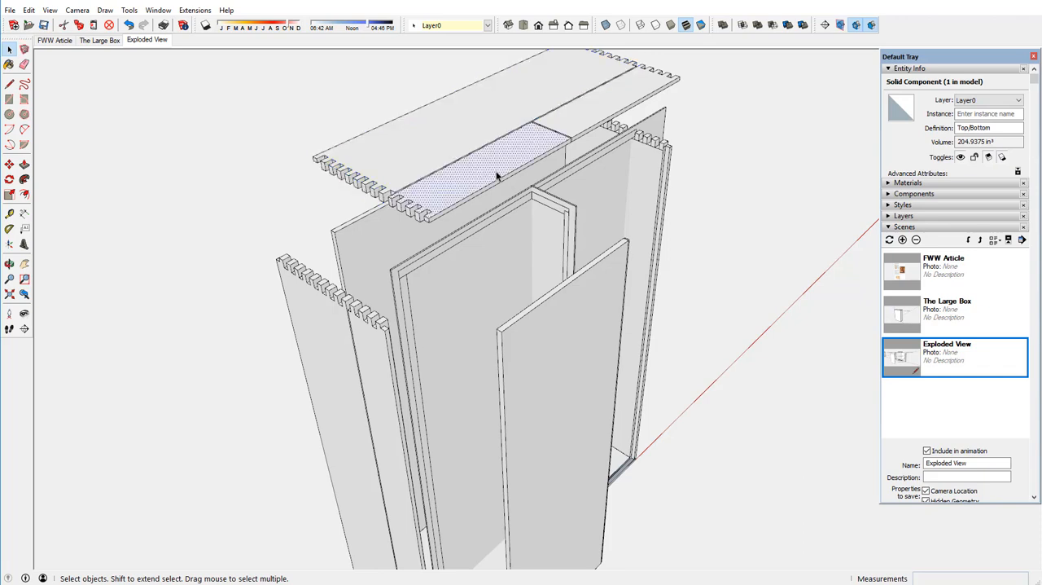
triple_click(496, 175)
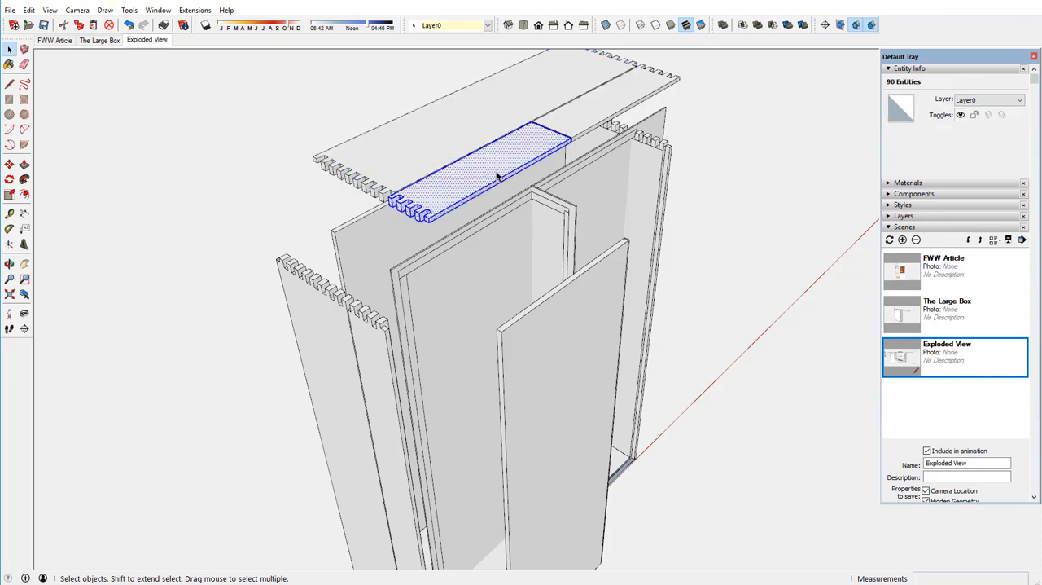
right_click(497, 175)
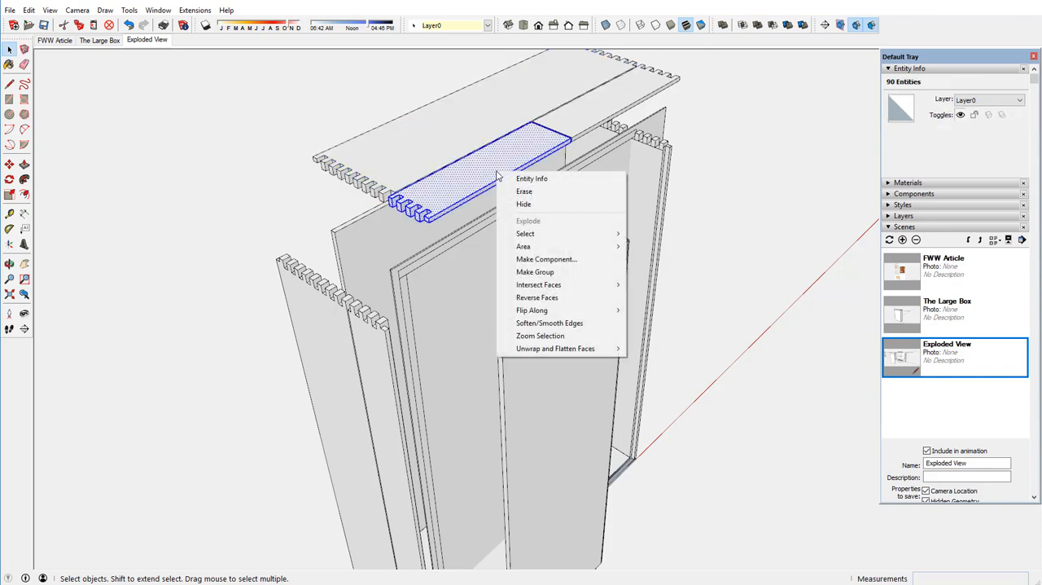
left_click(533, 261)
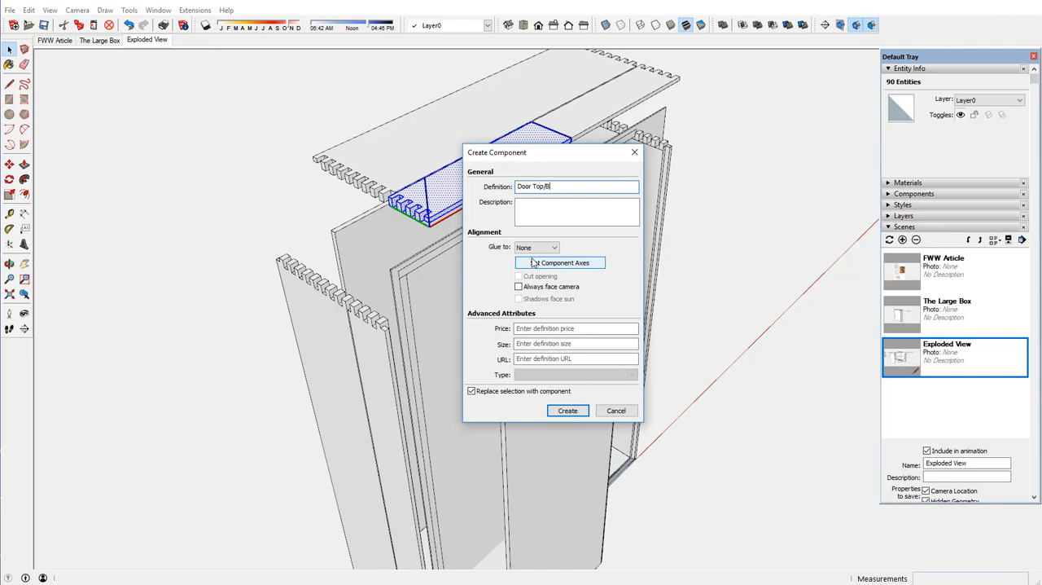
key("Return")
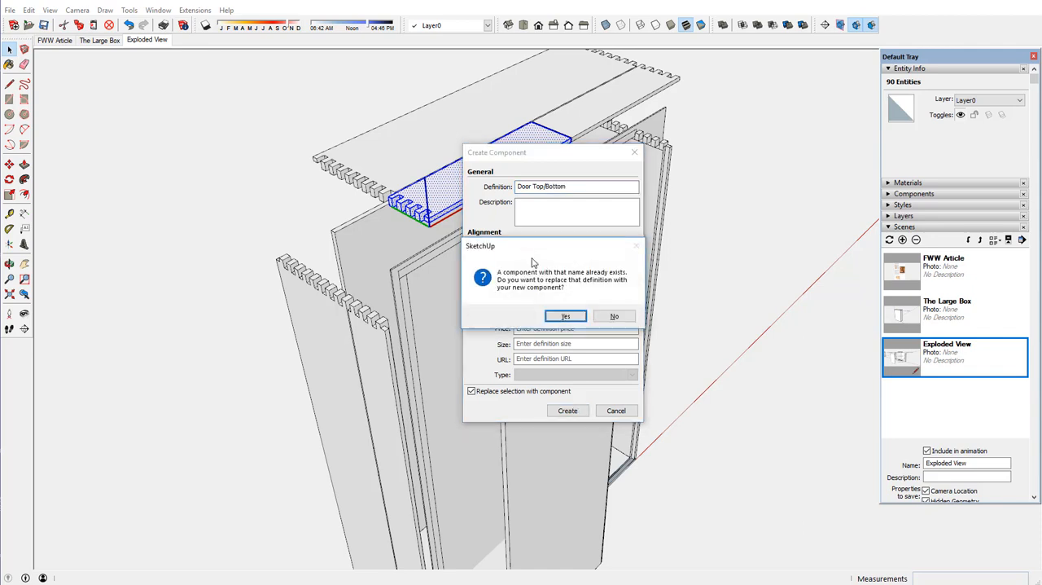
left_click(563, 316)
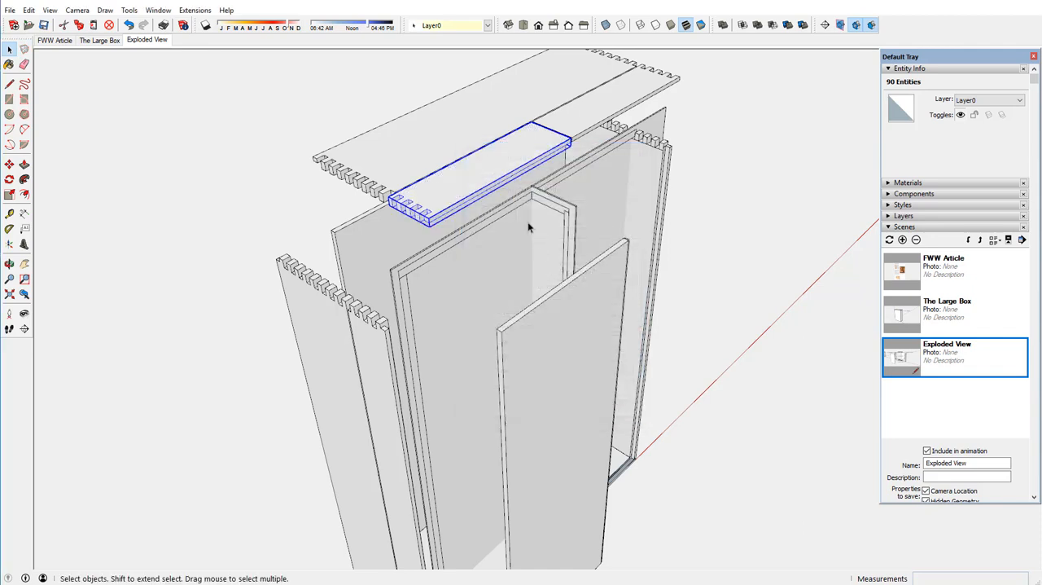
Erase the right side panel, the internal frame pieces between the panels, and the bottom panel.
scroll(453, 131, "down", 2)
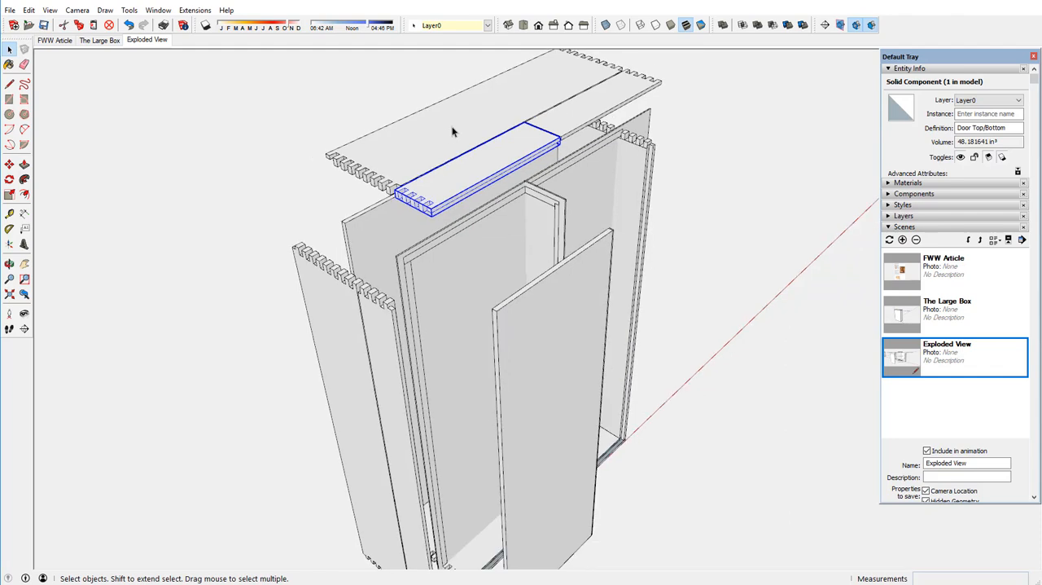
scroll(453, 131, "down", 1)
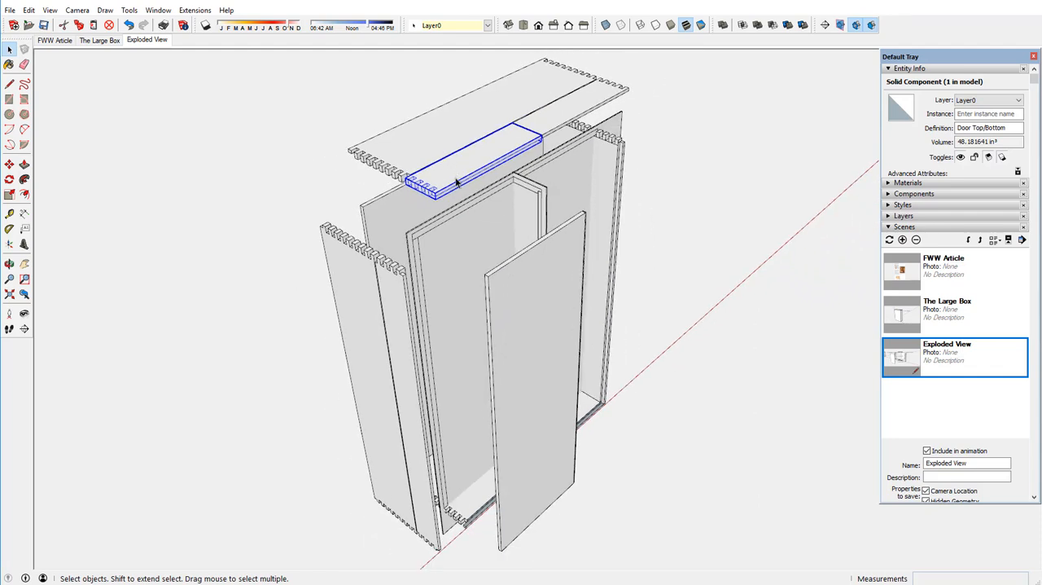
left_click(23, 65)
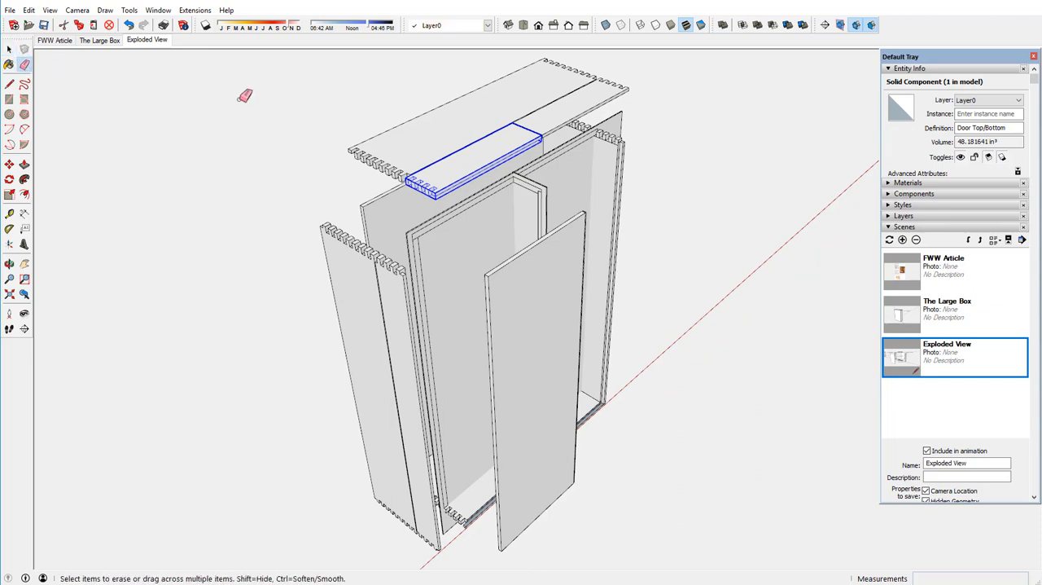
left_click_drag(597, 117, 605, 136)
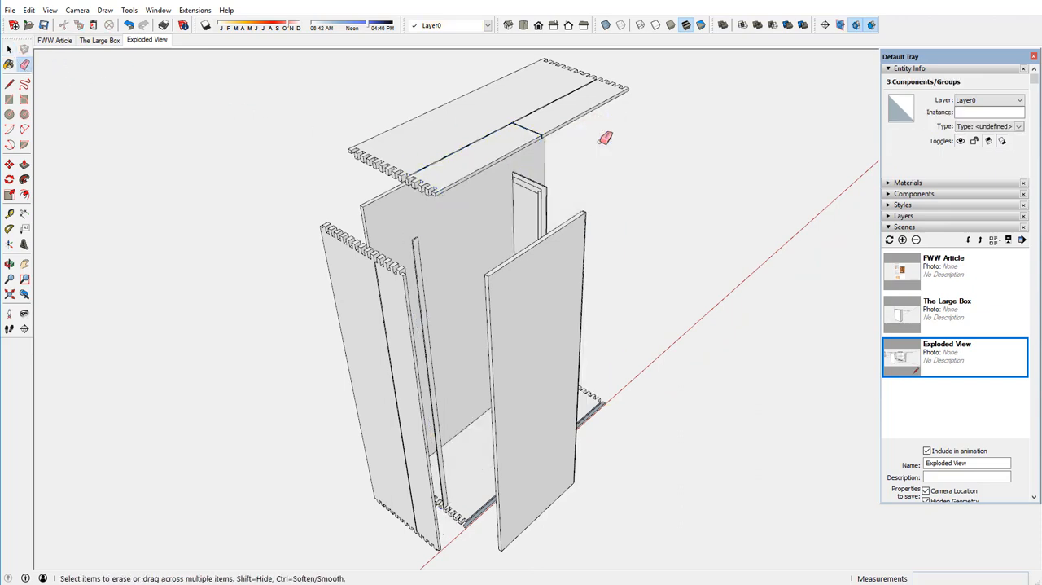
left_click_drag(553, 184, 551, 181)
left_click(544, 193)
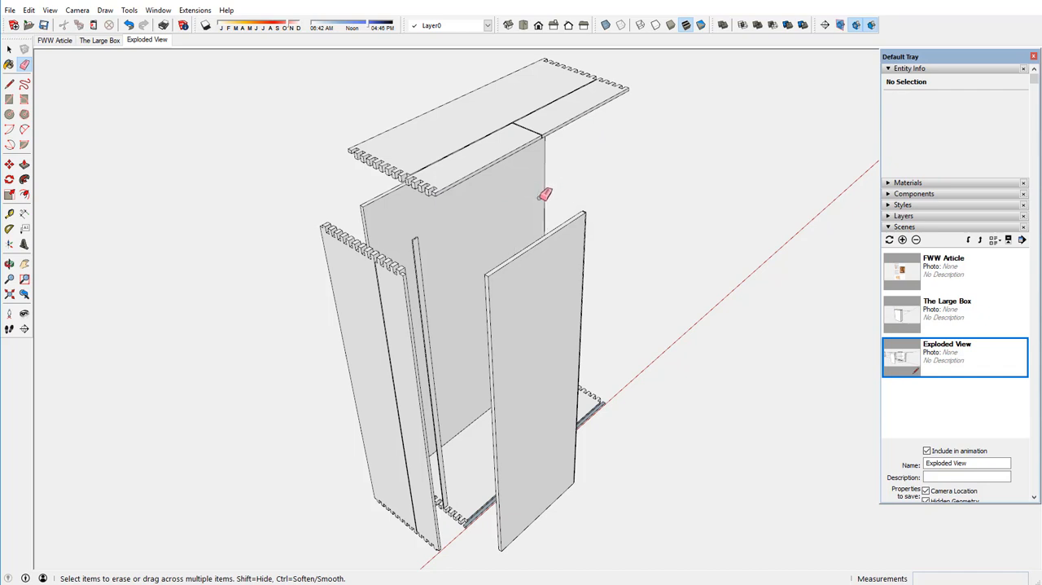
left_click_drag(424, 232, 431, 425)
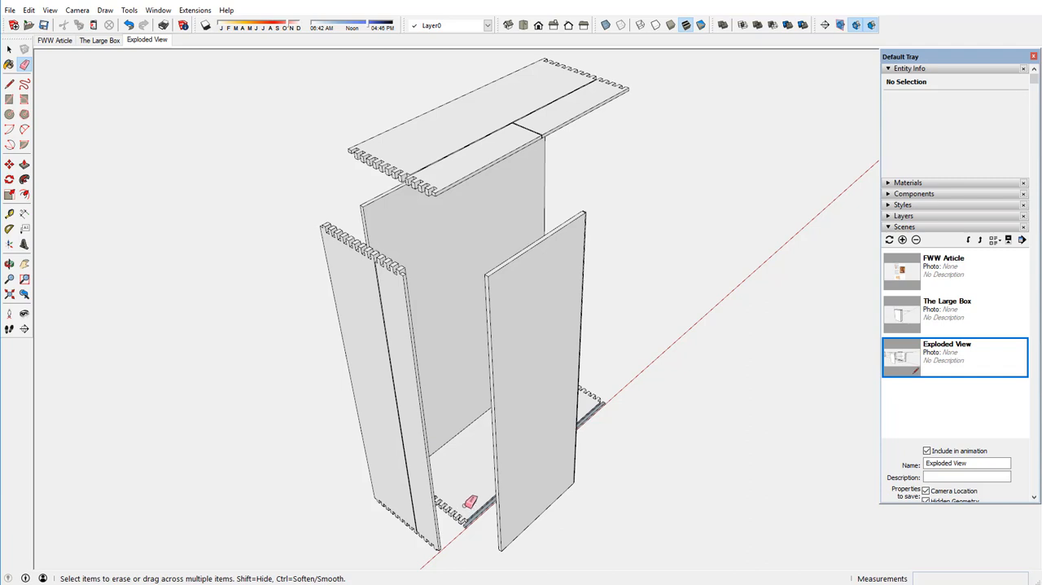
left_click_drag(467, 511, 470, 516)
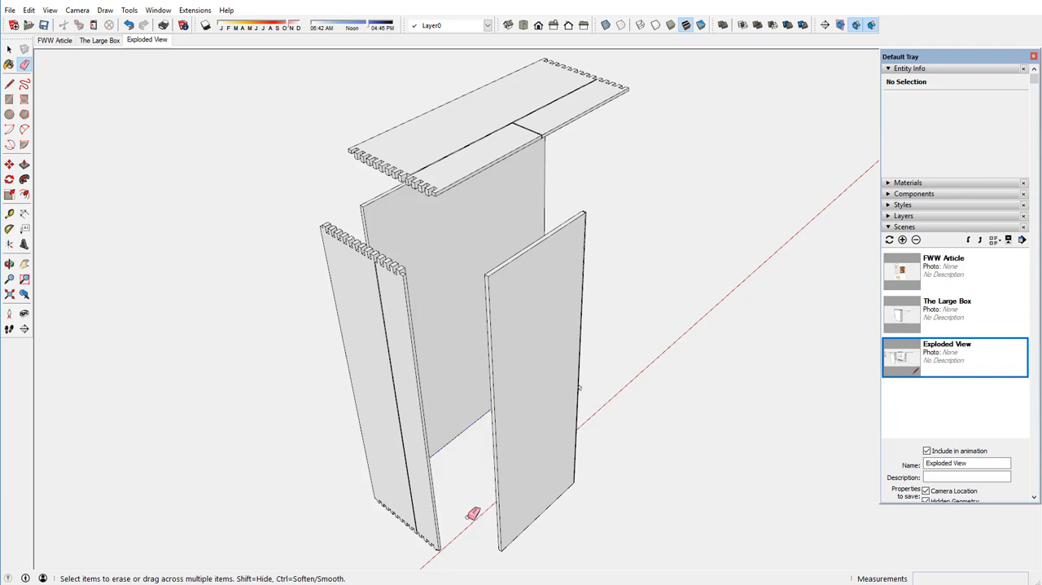
Erase the leftover dovetail edges at the back panel's lower corner, undoing the accidental removal of the panel.
middle_click_drag(460, 428, 316, 431)
scroll(601, 380, "up", 5)
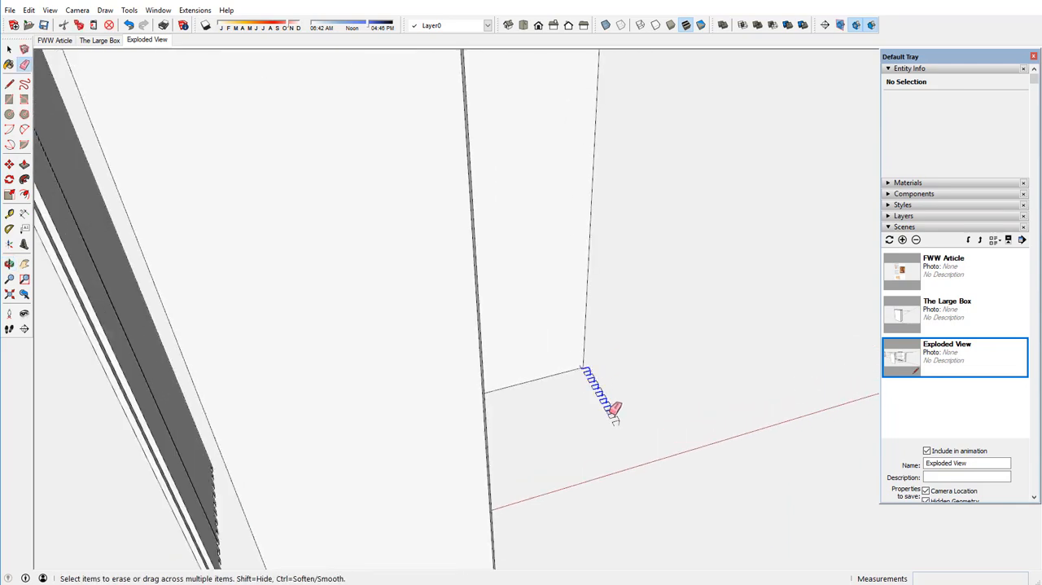
left_click_drag(618, 426, 618, 421)
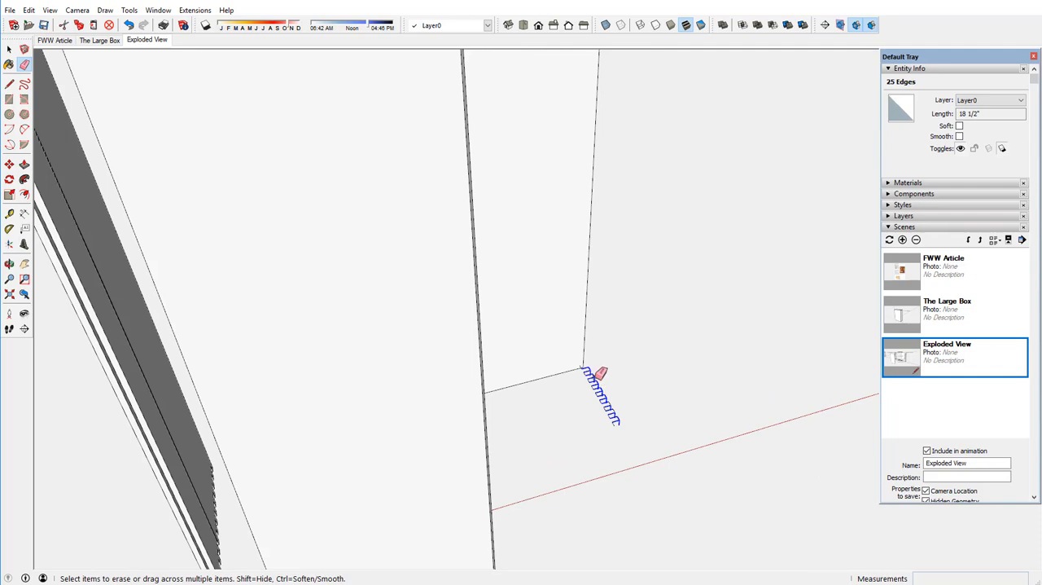
left_click_drag(597, 362, 587, 368)
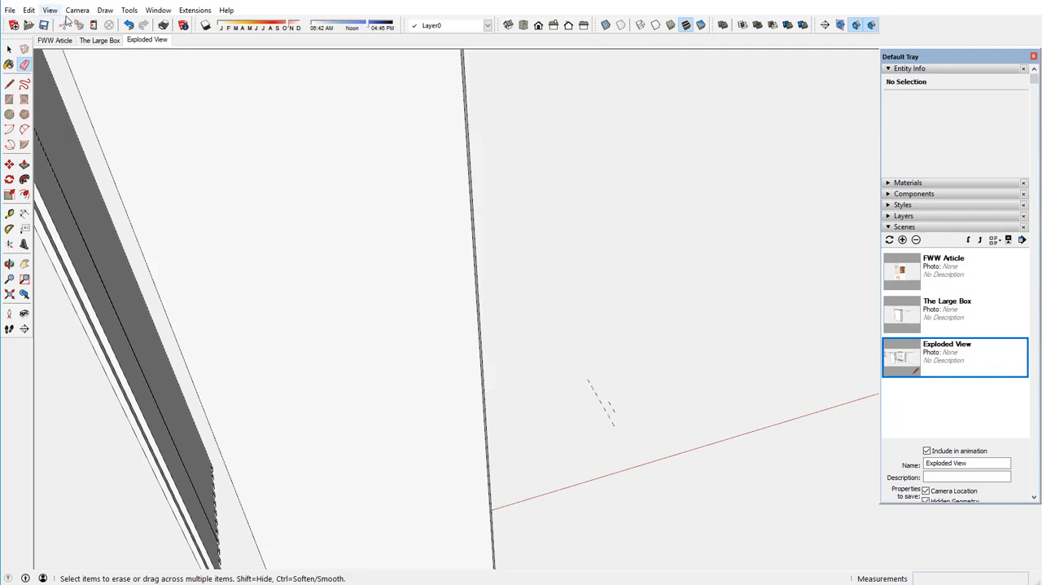
left_click(127, 25)
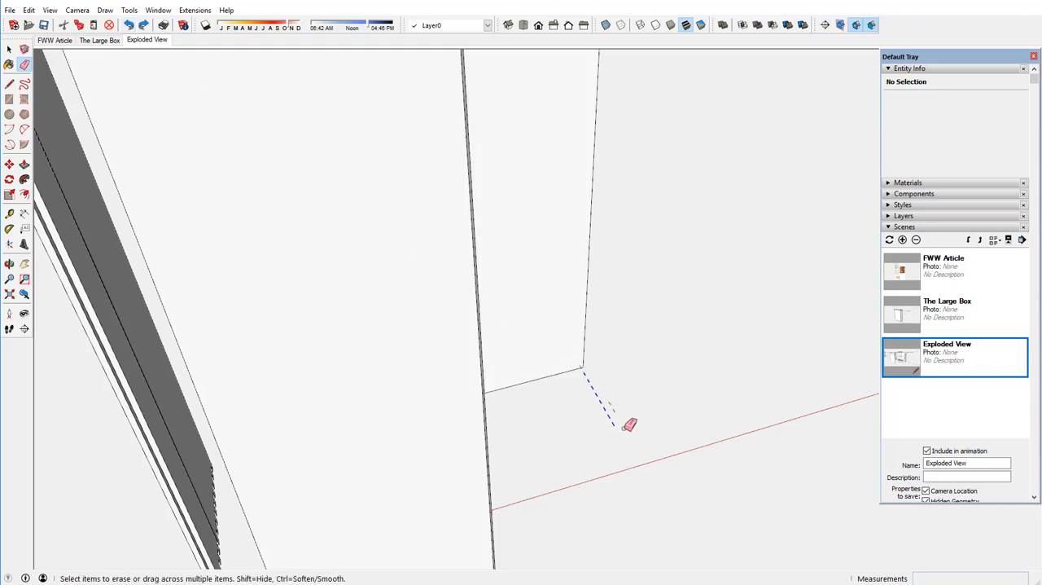
left_click_drag(625, 429, 595, 381)
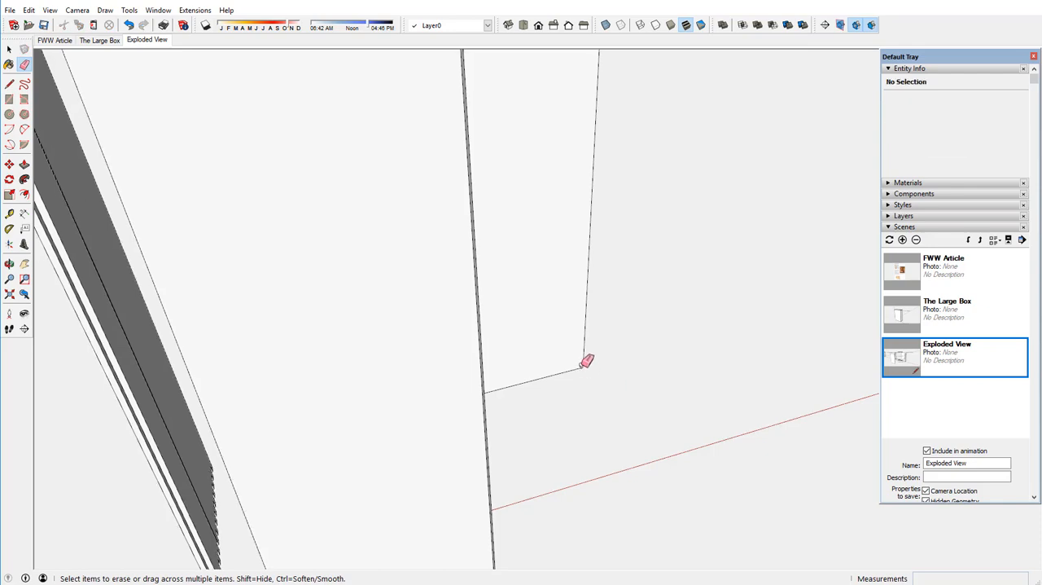
scroll(587, 361, "up", 5)
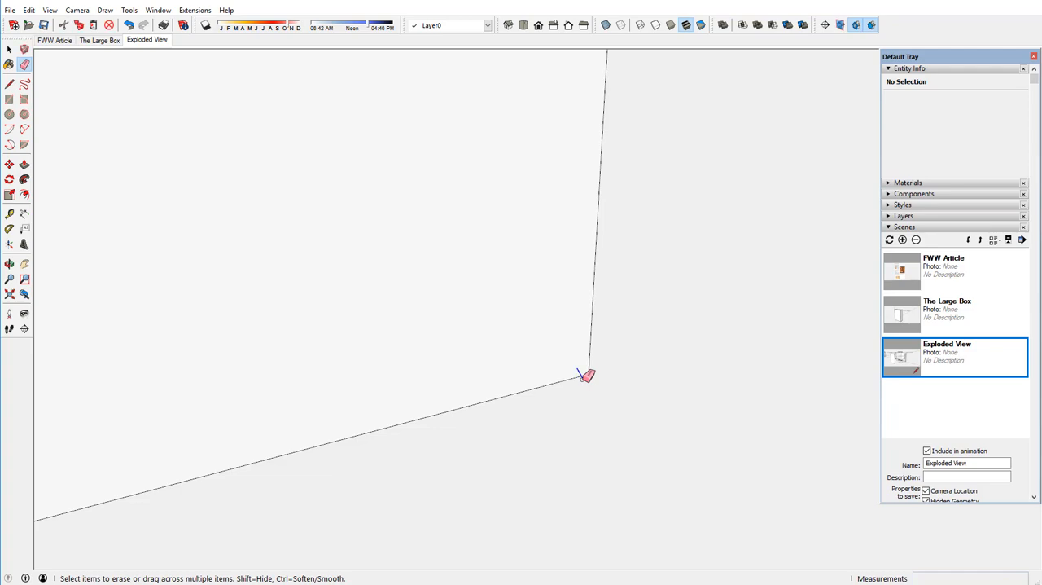
scroll(587, 354, "down", 6)
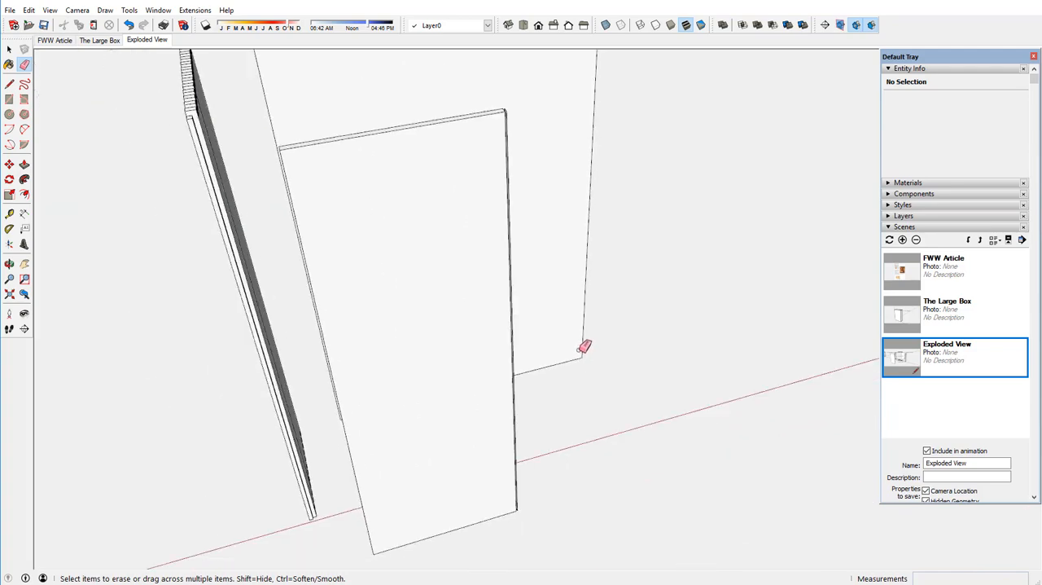
middle_click_drag(488, 333, 688, 304)
key("e")
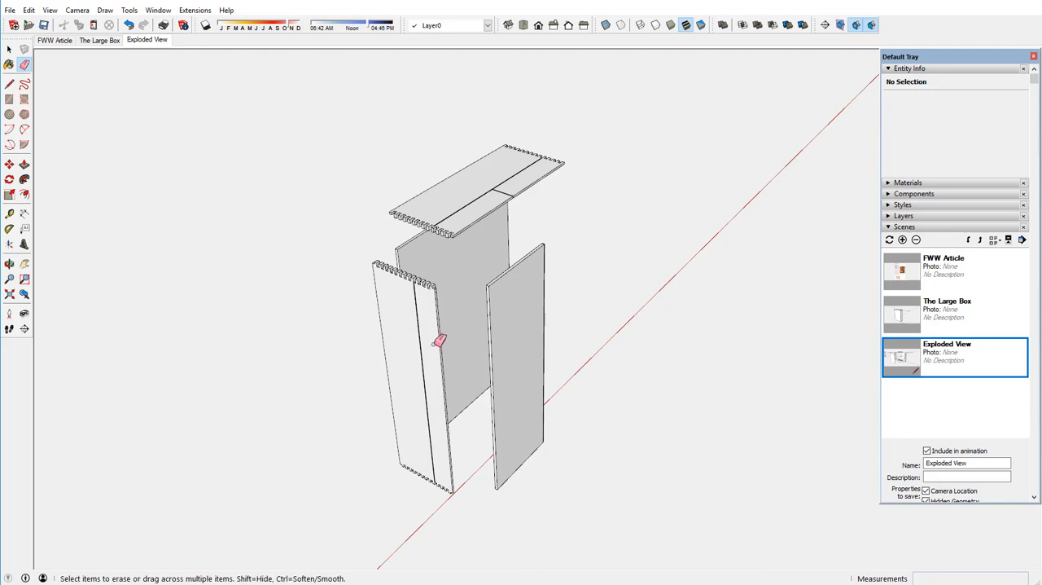
Move the wide top part and the door top strip together down onto the left side panels, matching their dovetailed corners.
scroll(439, 340, "up", 2)
scroll(442, 339, "up", 2)
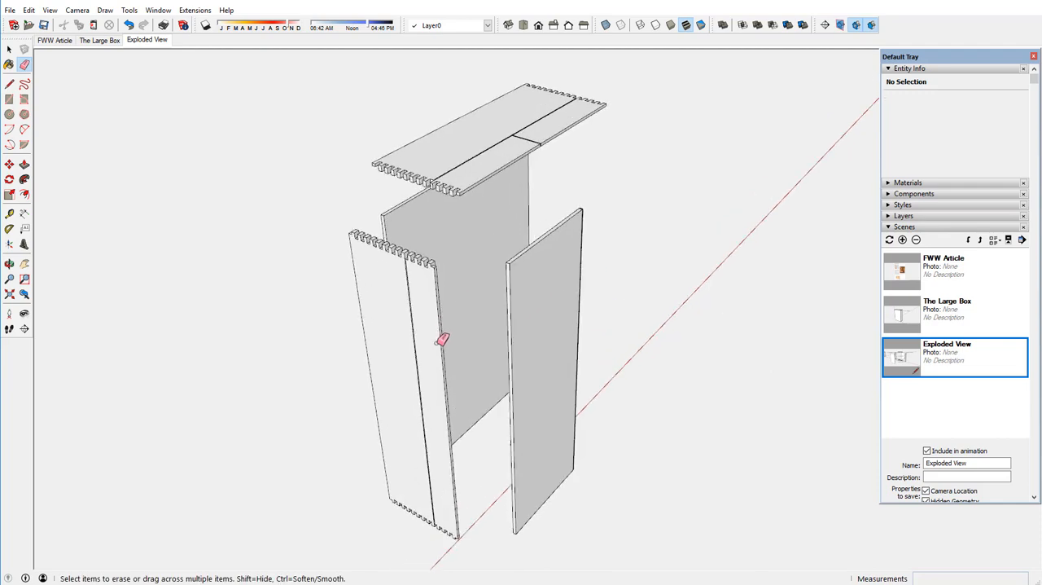
scroll(431, 333, "up", 2)
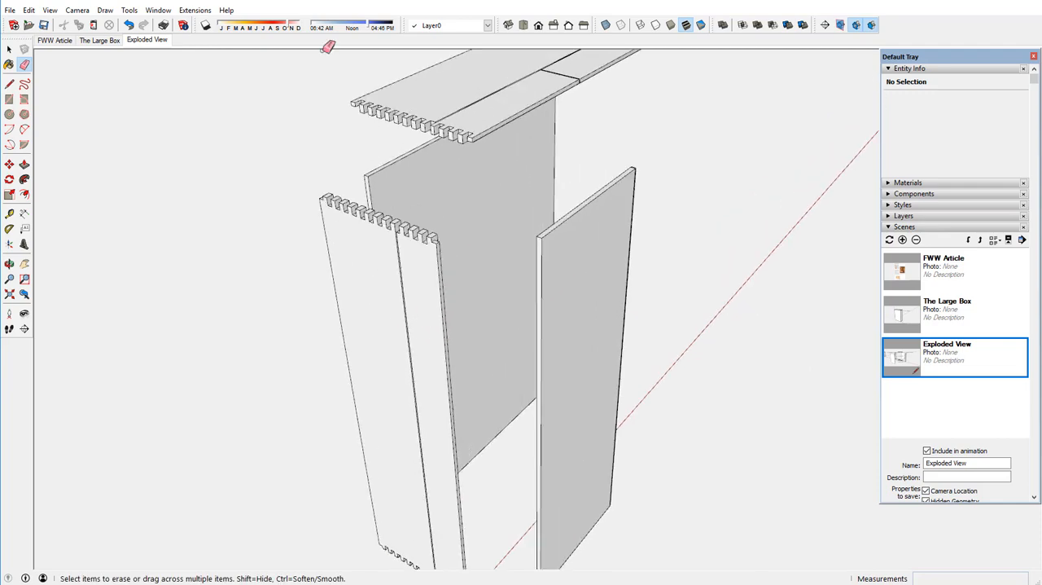
left_click(9, 49)
left_click(407, 114)
left_click(496, 116, "shift")
key("m")
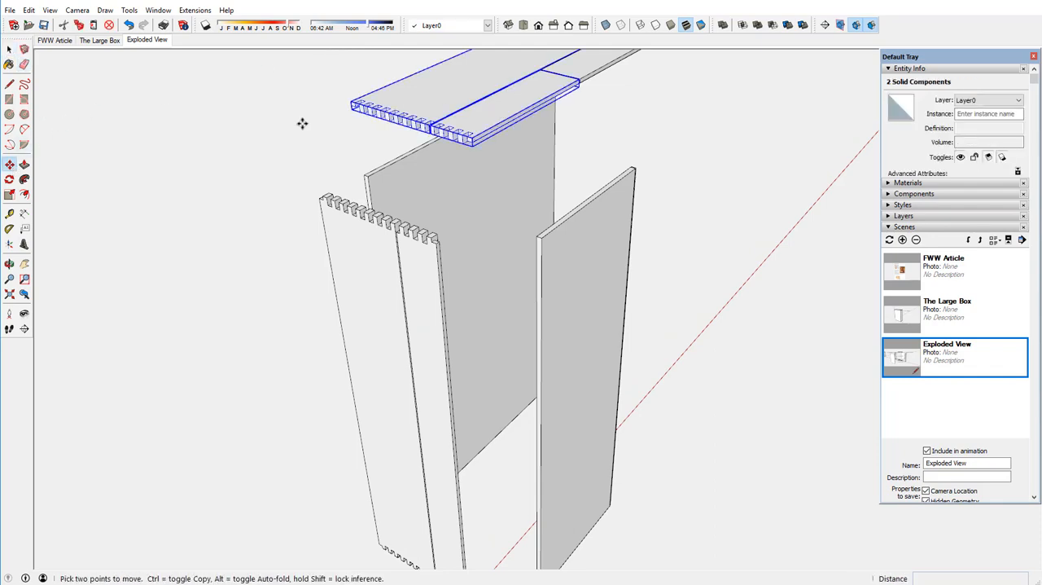
scroll(420, 254, "up", 1)
left_click(478, 116)
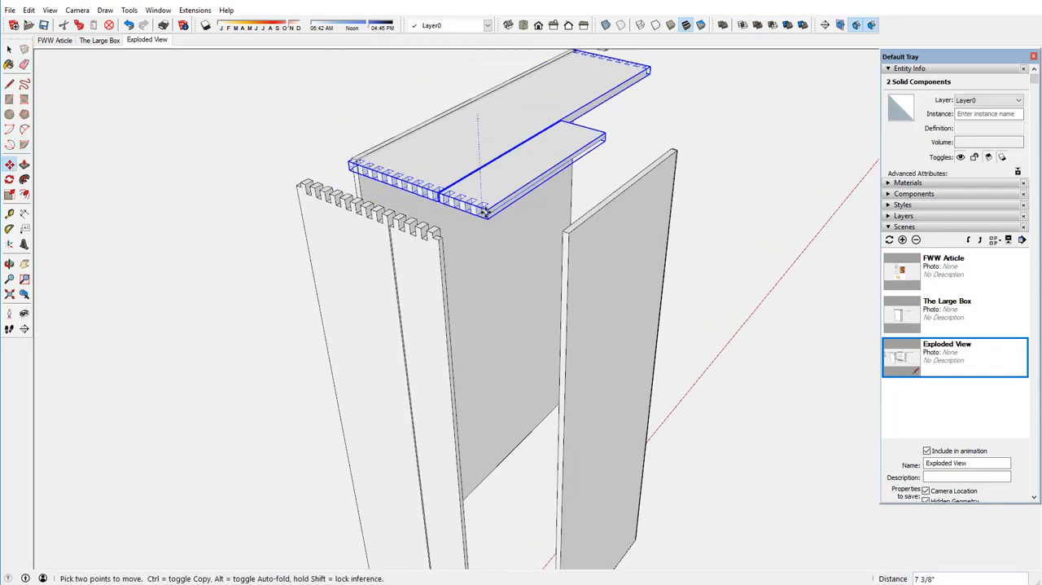
left_click(434, 234)
scroll(412, 237, "up", 3)
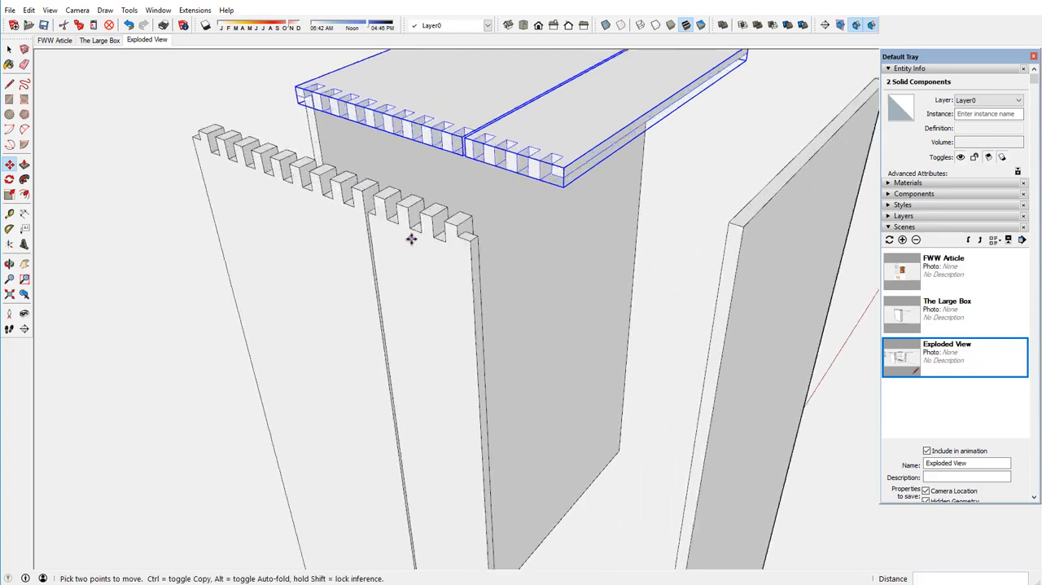
left_click(560, 179)
left_click(475, 237)
scroll(440, 187, "down", 5)
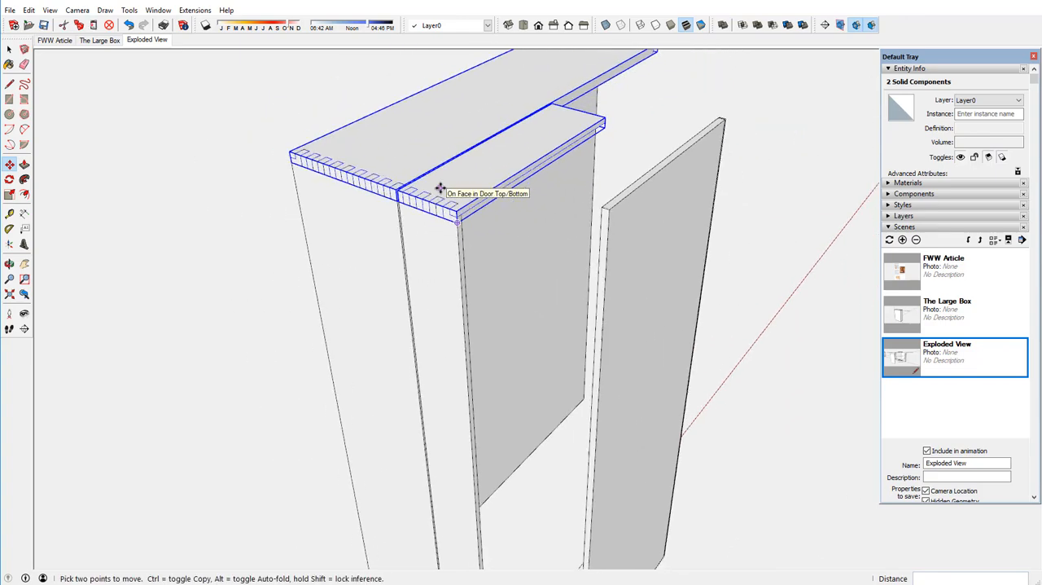
Delete all connected geometry of the top panel's leftover right-hand front strip.
middle_click_drag(466, 172, 390, 150)
scroll(438, 250, "down", 2)
left_click(9, 49)
triple_click(609, 93)
key("Delete")
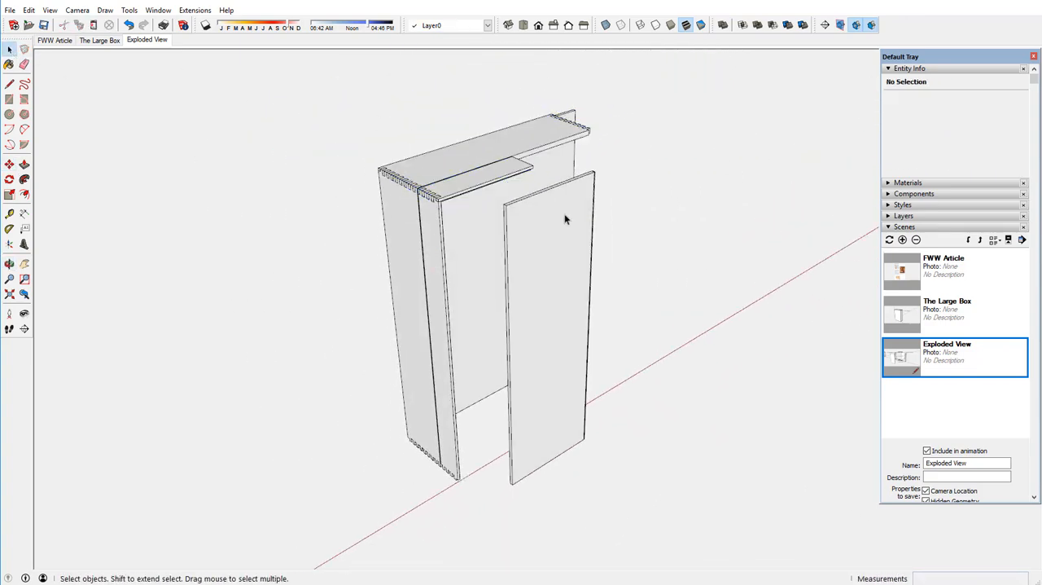
Delete the loose face left on the narrow vertical edge of the door front panel.
middle_click_drag(585, 188, 567, 168)
scroll(567, 168, "up", 5)
triple_click(539, 300)
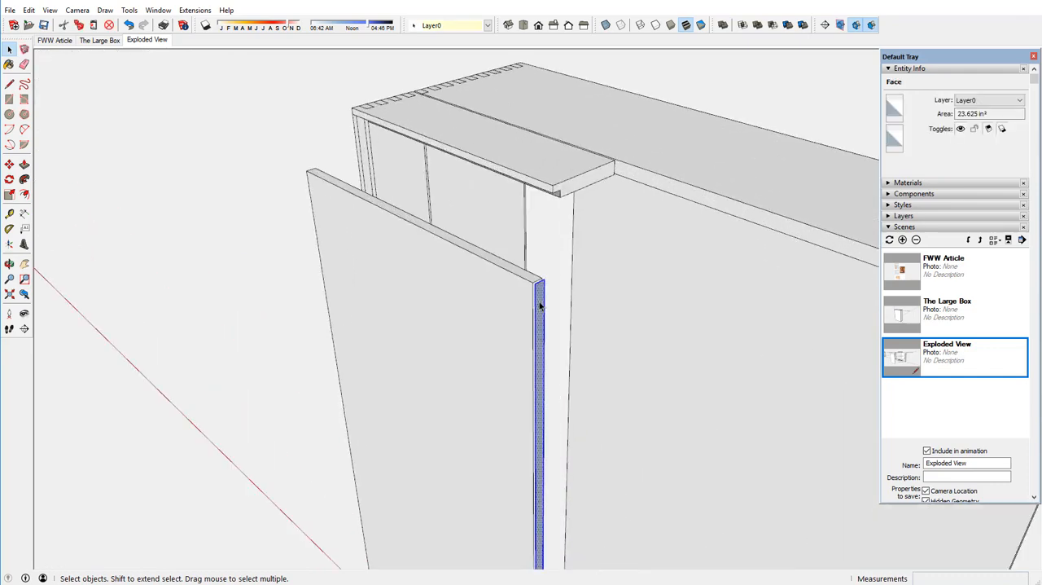
key("Delete")
Move the Door Front component by its upper corner to the matching corner under the door top strip.
left_click(539, 301)
key("m")
left_click(540, 280)
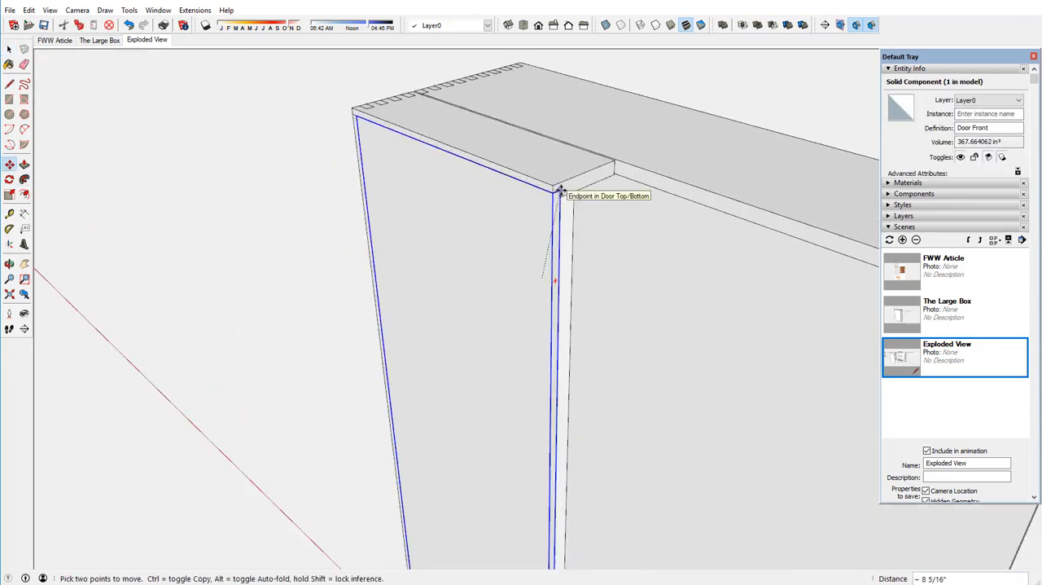
left_click(543, 193)
Copy the Door Top/Bottom component from the door's top down to its lower end.
middle_click_drag(542, 193, 572, 228)
scroll(408, 173, "down", 3)
left_click(9, 49)
scroll(319, 168, "down", 4)
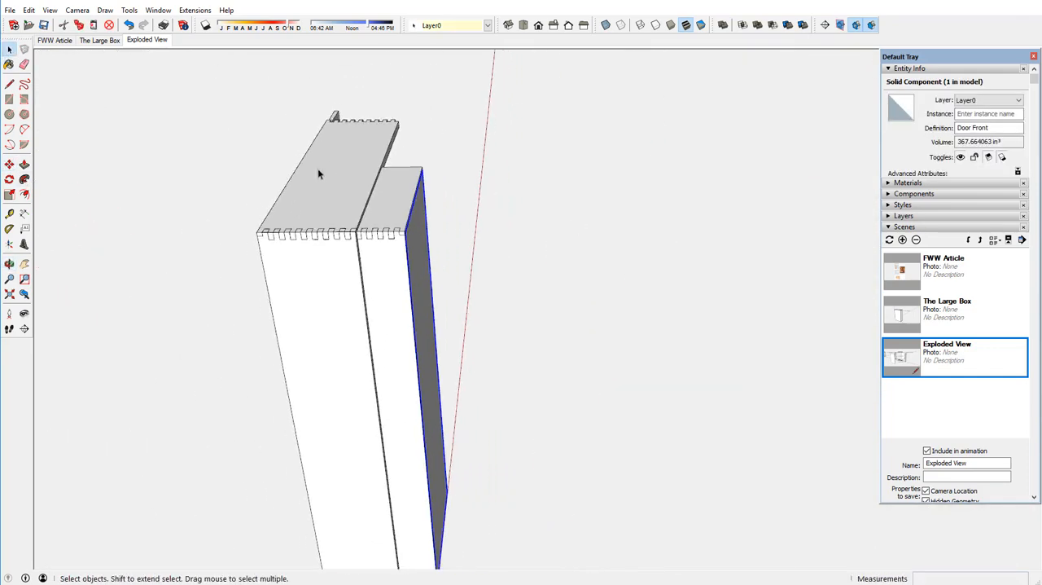
middle_click_drag(325, 273, 295, 266)
left_click(370, 183)
key("m")
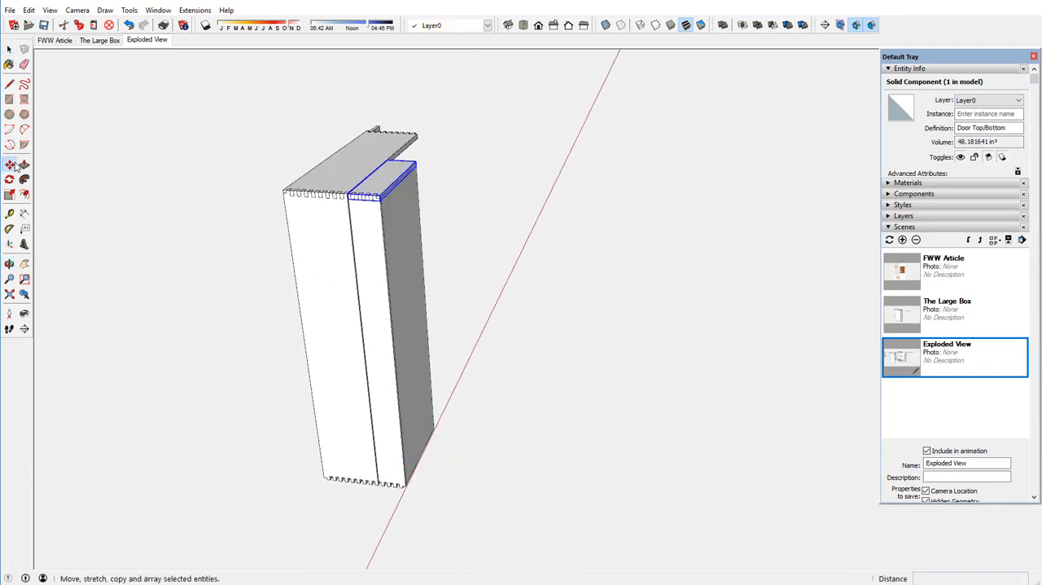
key("ctrl")
left_click(380, 195)
left_click(410, 515)
scroll(405, 515, "up", 7)
Flip the copied door bottom vertically and move its corner onto the lower corner of the door.
right_click(407, 453)
mouse_move(456, 405)
left_click(562, 433)
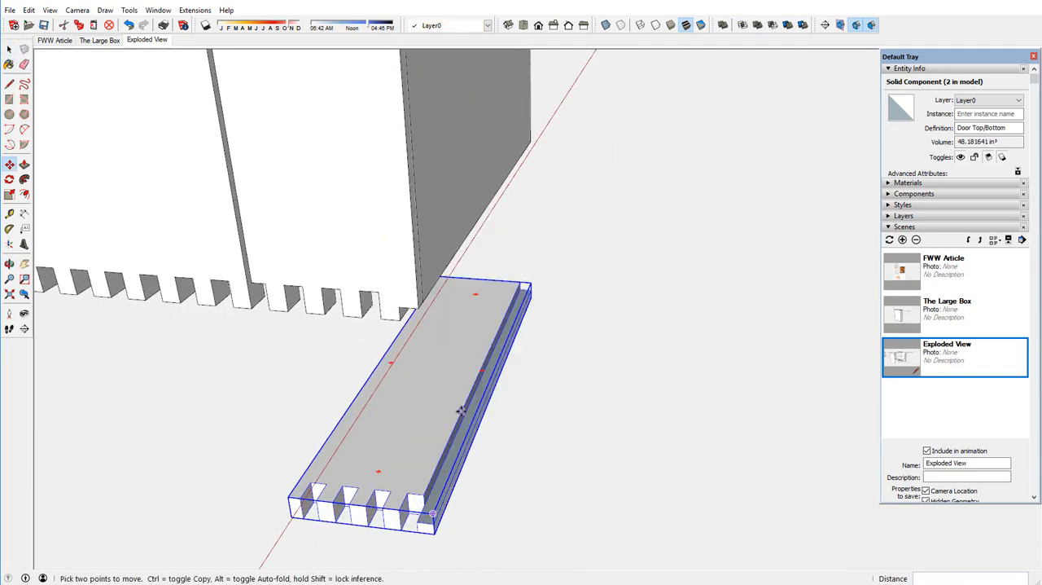
left_click(436, 516)
left_click(420, 308)
Select the door's four parts and combine them into a component named "Door Assembly".
middle_click_drag(455, 228, 417, 287)
scroll(424, 266, "down", 8)
scroll(407, 80, "up", 2)
key("space")
left_click(451, 170, "shift")
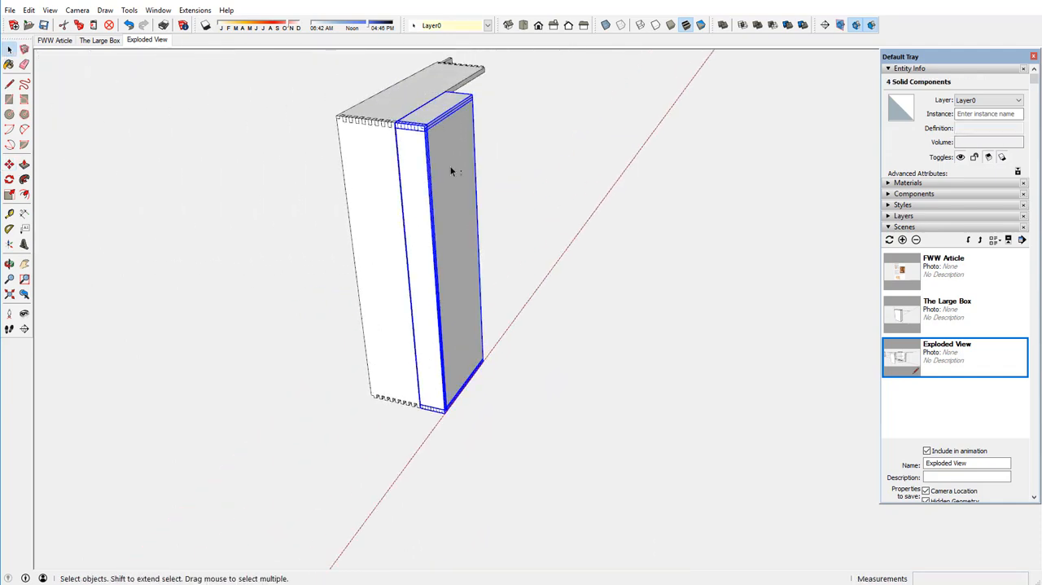
right_click(451, 170)
left_click(488, 268)
type("Door Assembly")
key("Return")
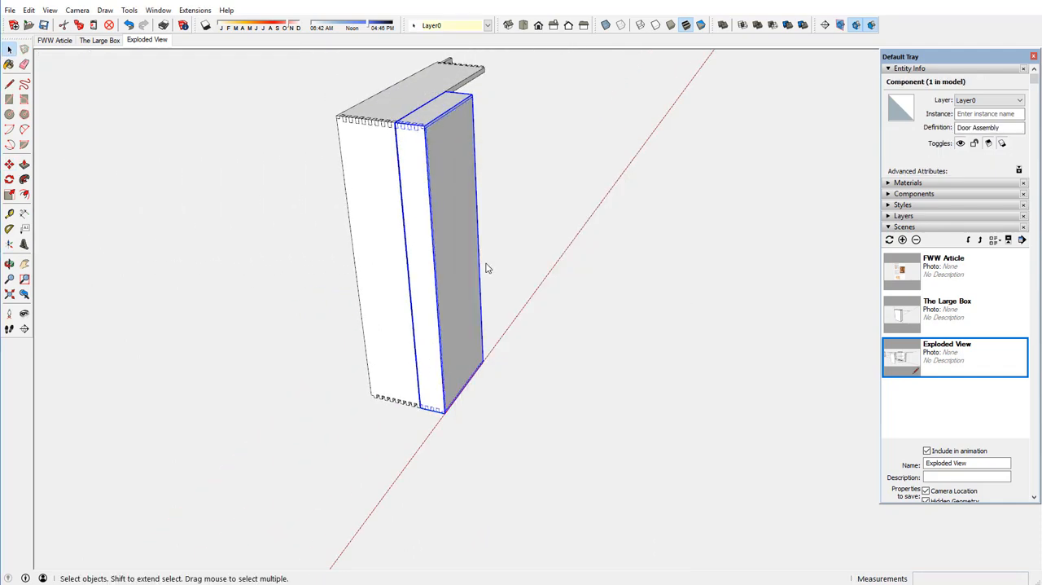
Move the Door Assembly 1/8" so its upper corner meets the front corner of the case top.
left_click(9, 164)
scroll(378, 94, "up", 8)
scroll(381, 109, "down", 10)
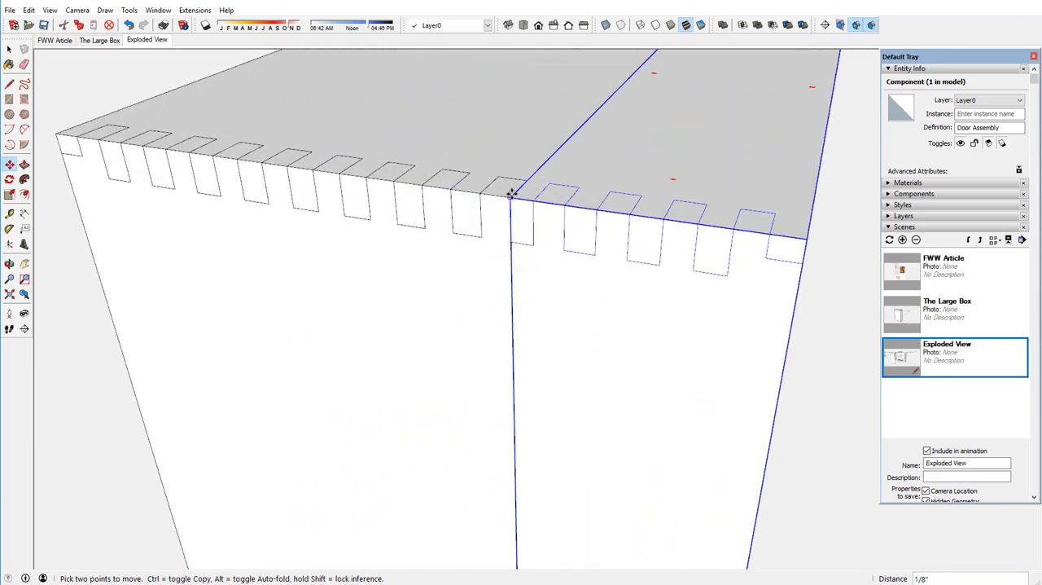
middle_click_drag(521, 213, 573, 155)
scroll(573, 155, "up", 5)
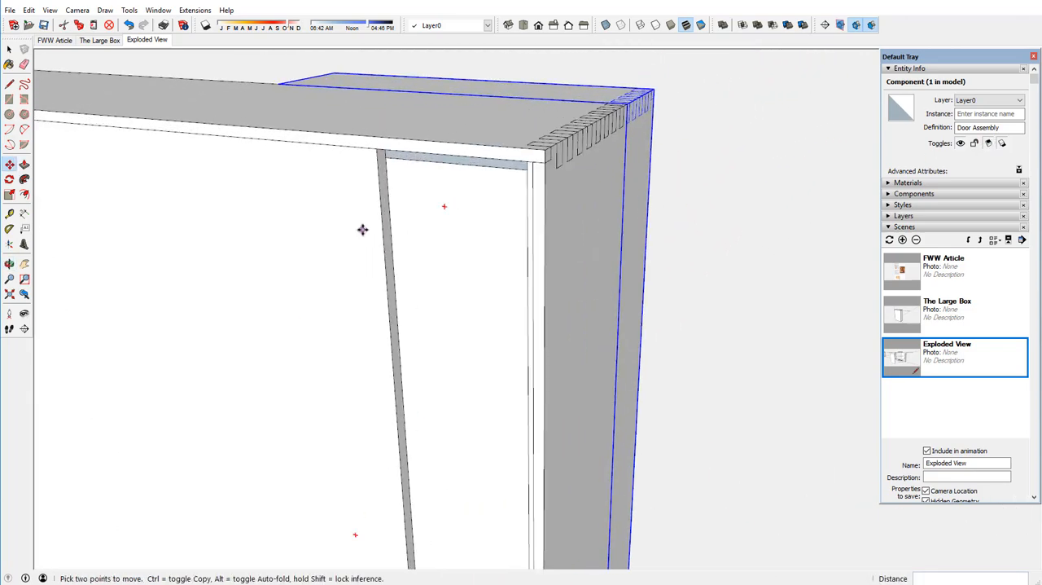
middle_click_drag(364, 229, 428, 188)
Move the Carcass Front/Back panel 5 3/16" by its upper corner to the inner back corner of the case.
left_click(9, 49)
left_click(122, 163)
left_click(9, 165)
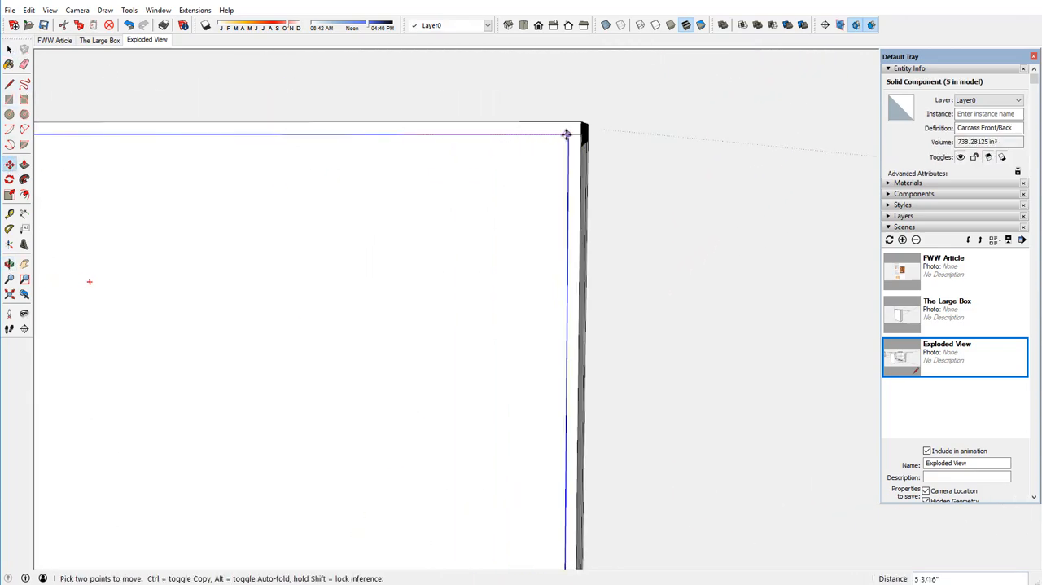
scroll(565, 133, "down", 10)
middle_click_drag(570, 135, 715, 204)
Copy the case's Side component about 36 1/16" to just beyond the open end of the case top.
left_click(9, 49)
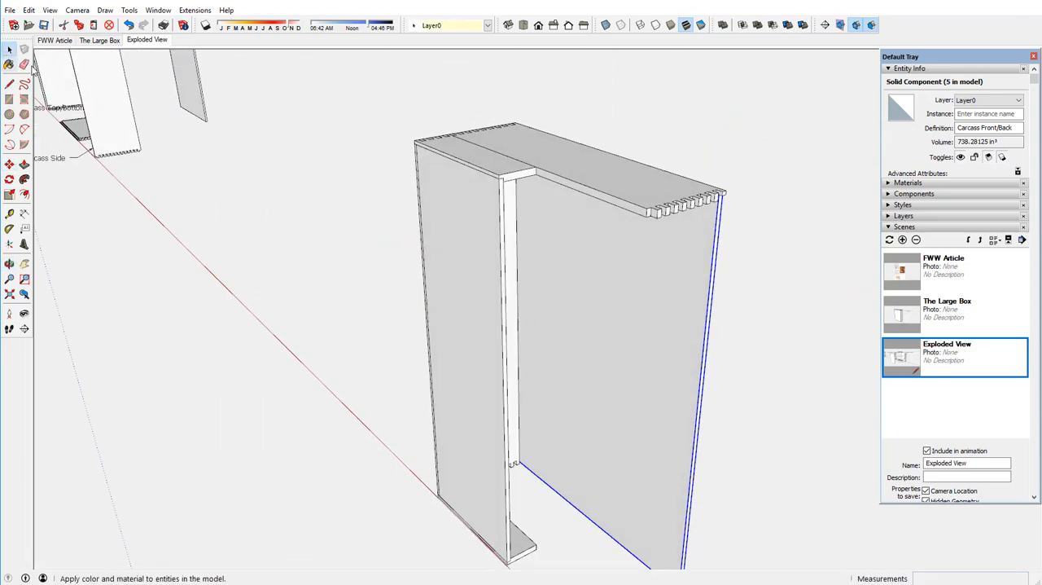
left_click(510, 195)
left_click(9, 165)
middle_click_drag(273, 213, 372, 215)
left_click(435, 142)
key("ctrl")
left_click(784, 207)
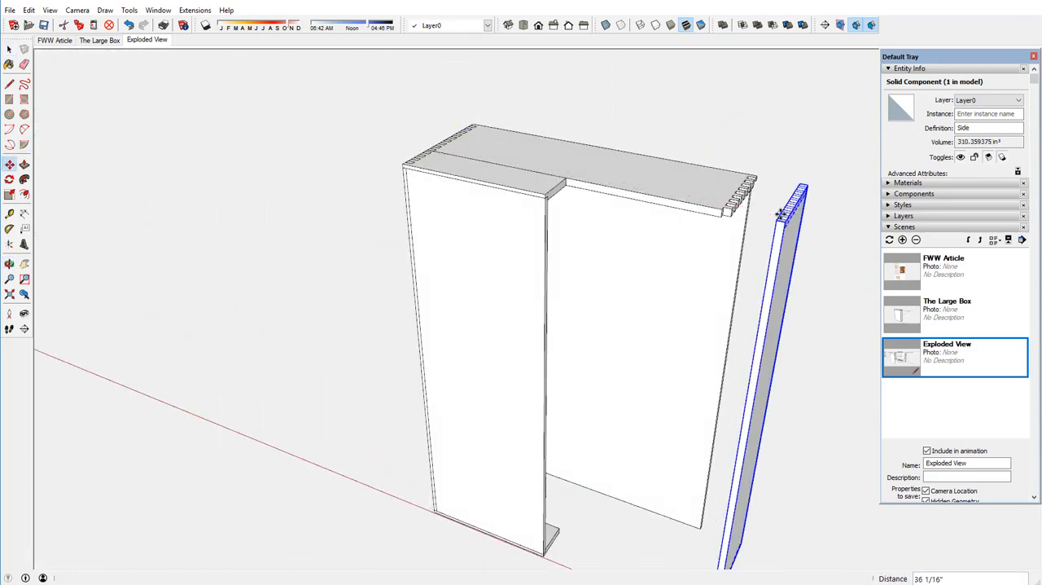
Flip the copied Side to mirror the original and move its upper corner onto the dovetailed end of the case top.
right_click(785, 214)
mouse_move(829, 447)
left_click(930, 448)
scroll(795, 204, "up", 1)
scroll(795, 204, "up", 5)
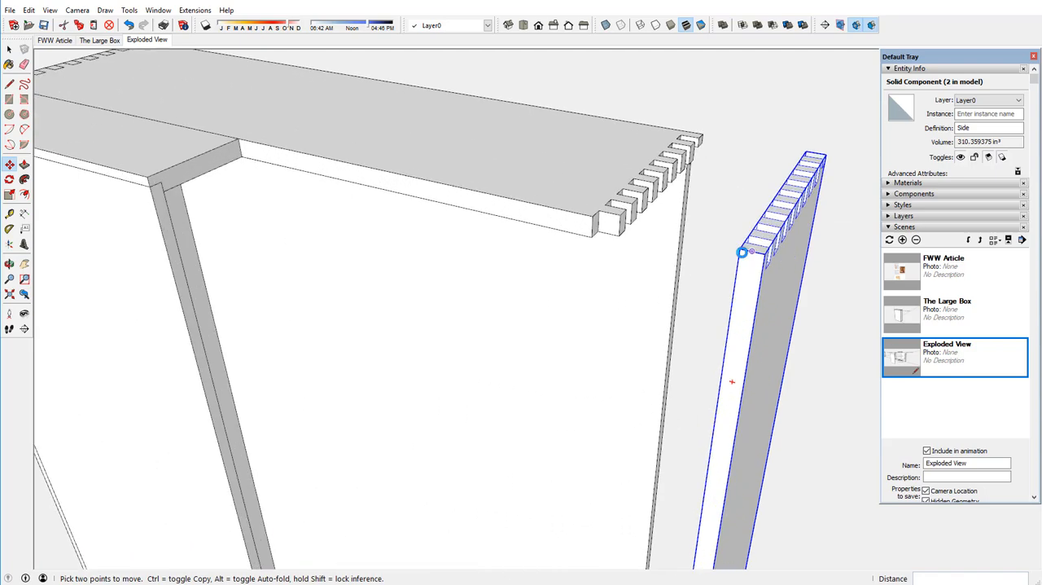
left_click(744, 251)
left_click(593, 213)
scroll(595, 193, "down", 7)
middle_click_drag(585, 238, 592, 229)
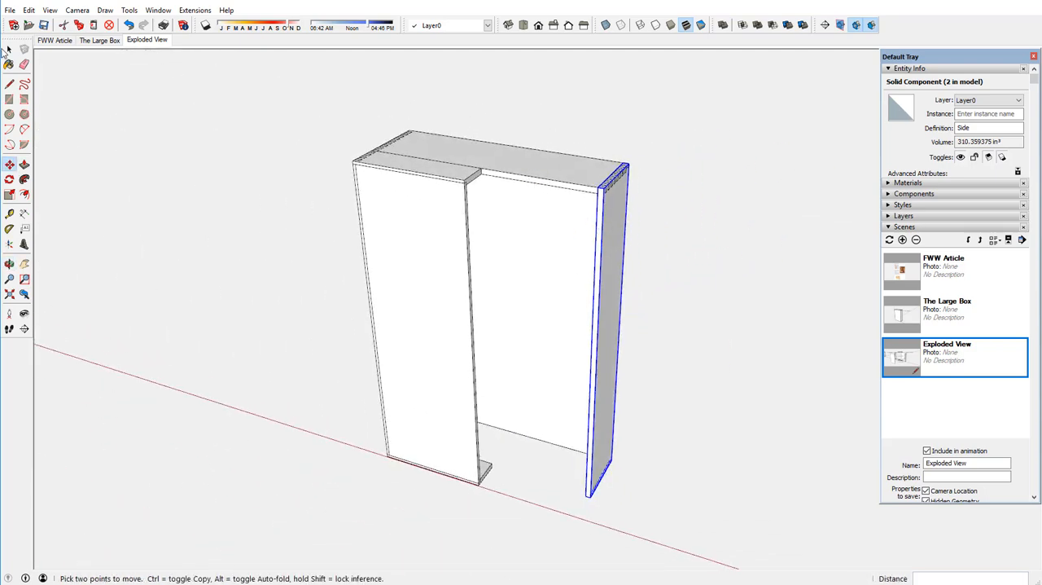
Copy the case's Top/Bottom component from the top straight down to the lower end of the case.
left_click(9, 49)
left_click(98, 106)
left_click(9, 165)
left_click(536, 171)
key("ctrl")
left_click(534, 468)
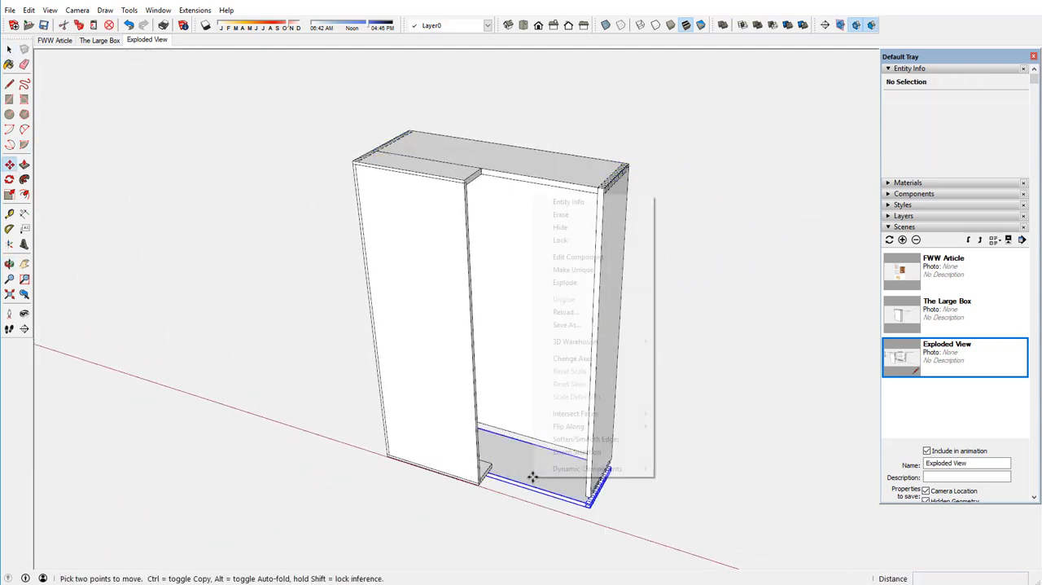
Flip the copied case bottom vertically and move its corner onto the lower corner of the side.
right_click(540, 495)
mouse_move(581, 423)
left_click(697, 451)
scroll(563, 455, "up", 8)
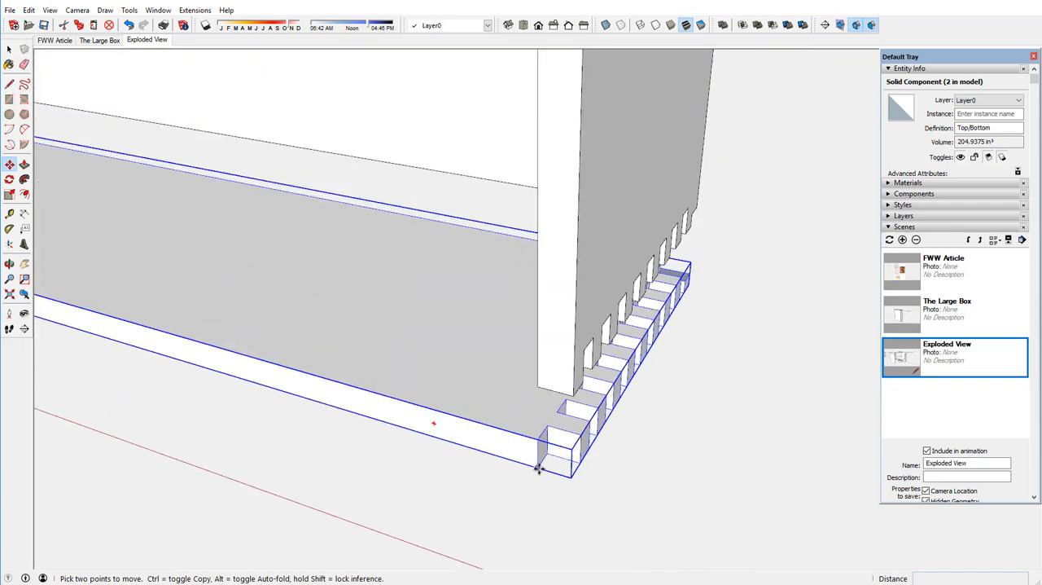
scroll(537, 468, "down", 10)
middle_click_drag(616, 414, 824, 305)
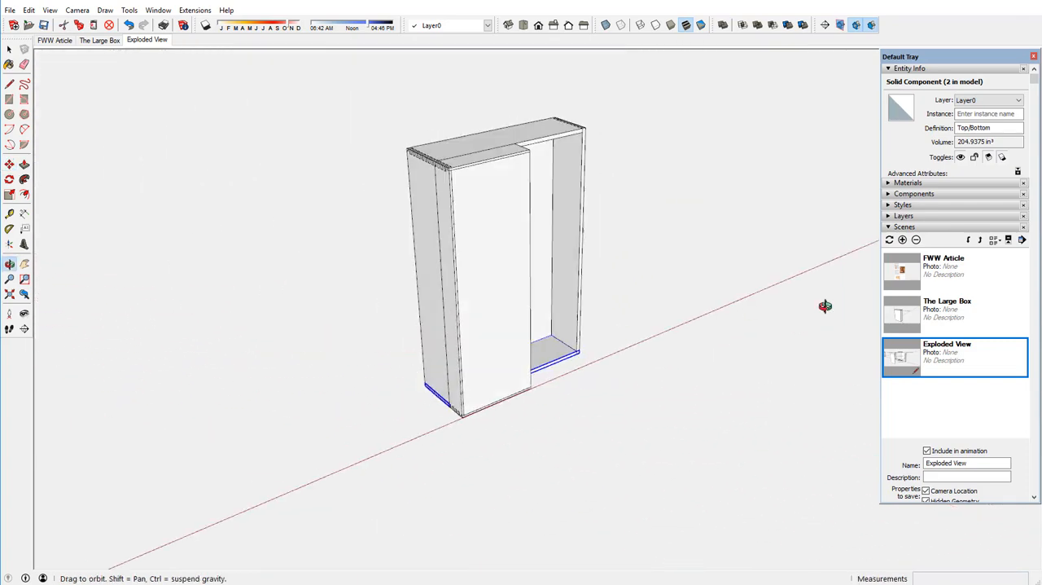
Copy the Door Assembly about 39 15/16" along the red axis to beyond the open side of the case.
key("space")
left_click(489, 245)
key("m")
left_click(464, 281)
key("ctrl")
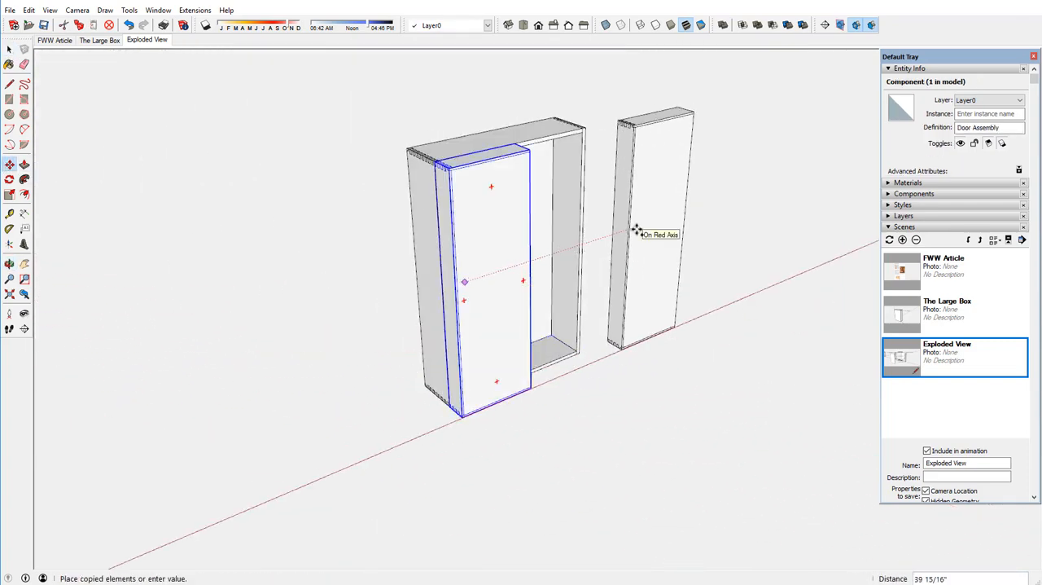
left_click(637, 230)
Flip the copied Door Assembly into a mirrored door and move its upper corner onto the front corner of the case.
right_click(640, 213)
mouse_move(697, 453)
left_click(774, 453)
middle_click_drag(774, 453, 725, 252)
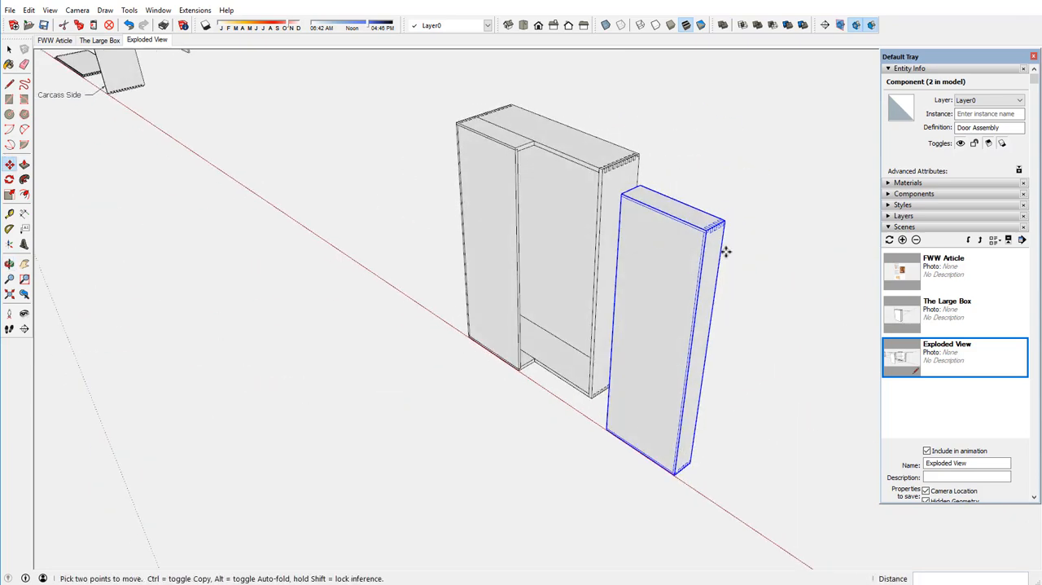
scroll(723, 225, "up", 2)
left_click(717, 223)
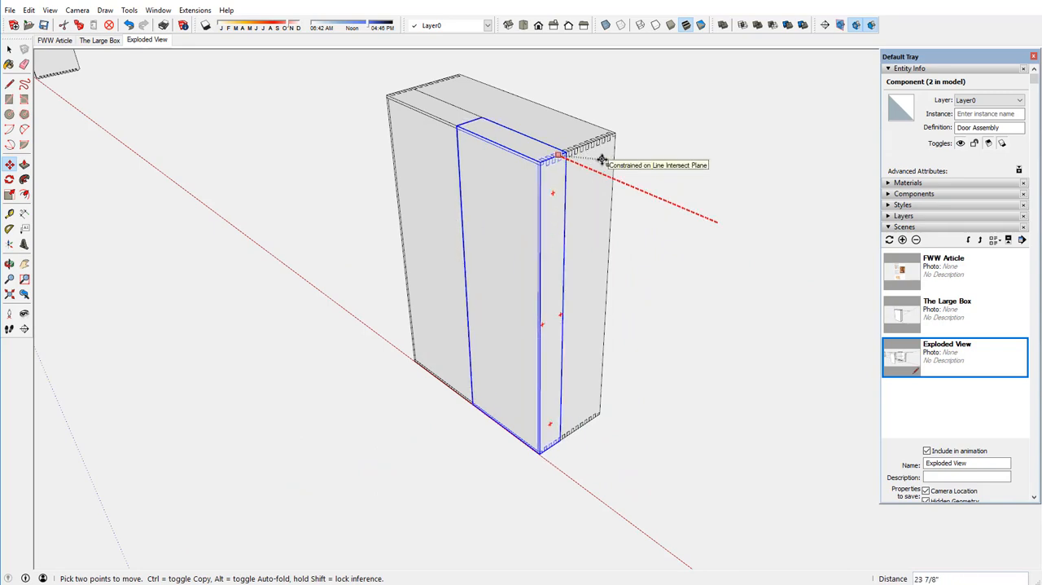
left_click(602, 157)
Examine how the two door assemblies meet each other and the case along the top and front.
scroll(544, 141, "up", 6)
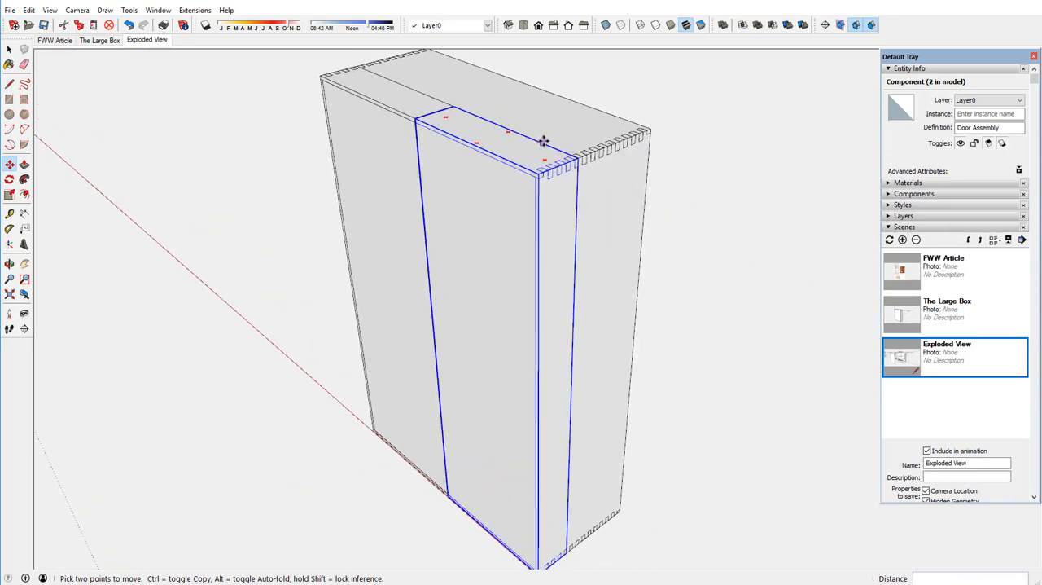
middle_click_drag(474, 202, 624, 169)
scroll(631, 174, "down", 3)
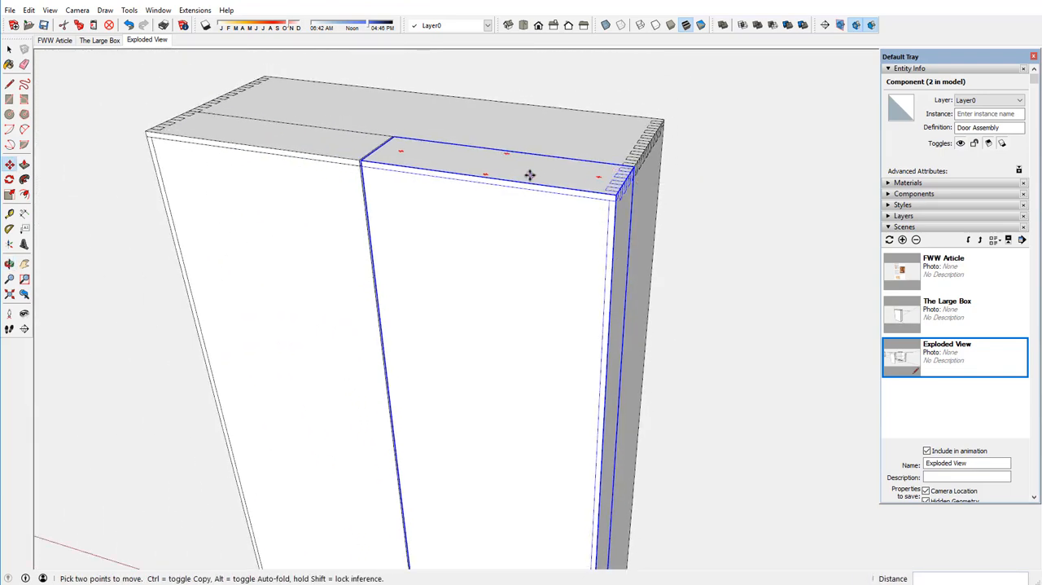
mouse_move(531, 174)
middle_mouse_down()
mouse_move(628, 204)
mouse_move(751, 174)
mouse_move(616, 258)
mouse_move(528, 180)
middle_mouse_up()
key("m")
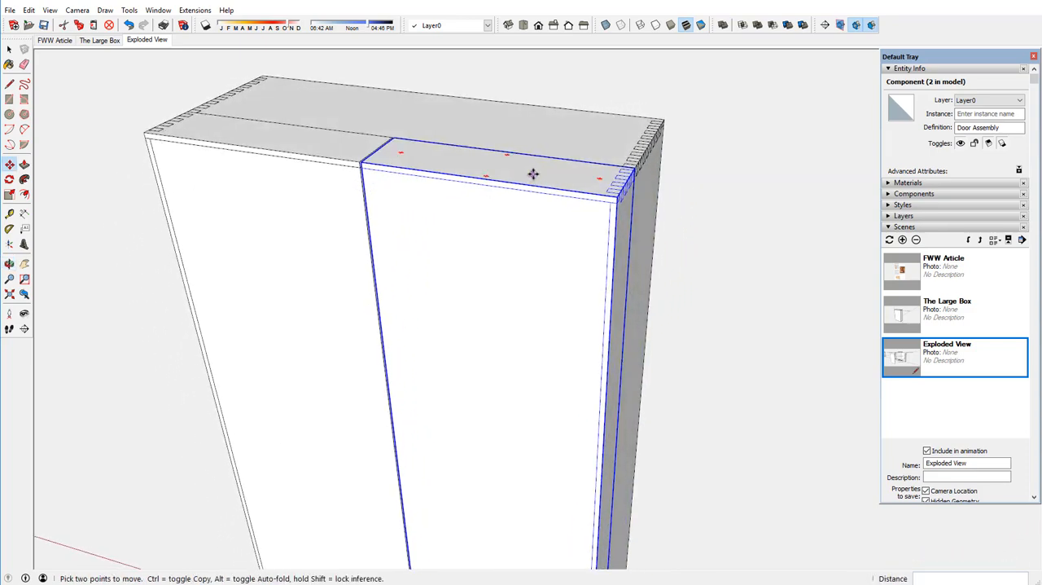
scroll(535, 170, "down", 4)
scroll(541, 168, "down", 1)
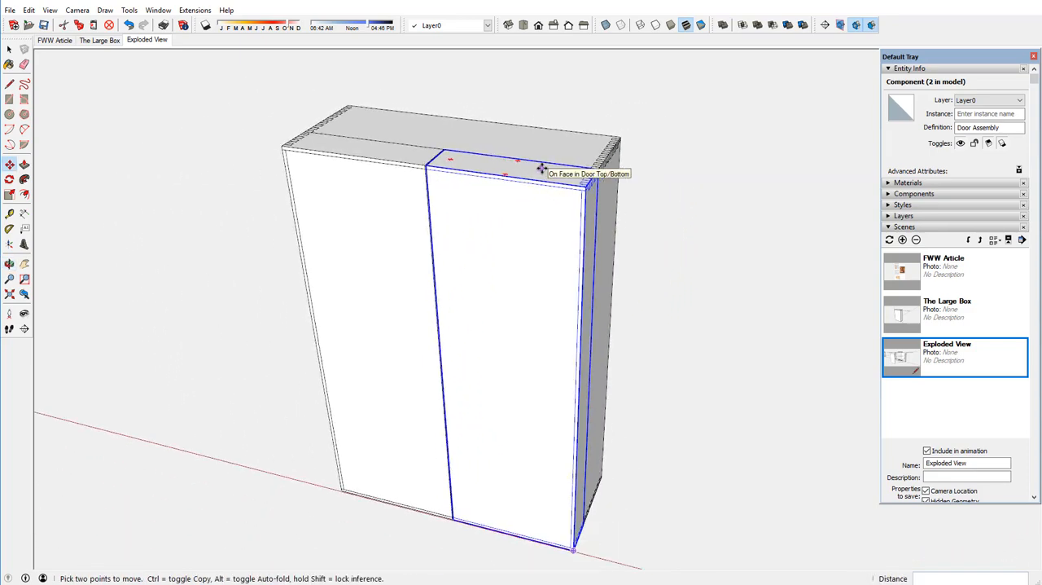